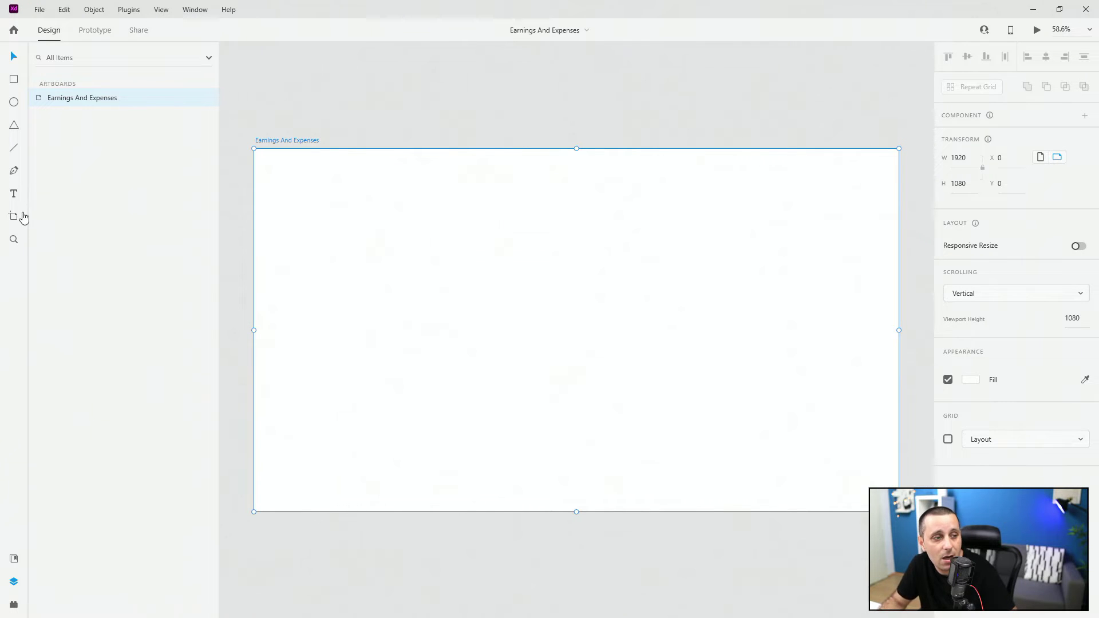
Draw a borderless rectangle about 249 by 66 px with a light grey #ECECEC fill in the artboard's upper-left area.
left_click(13, 80)
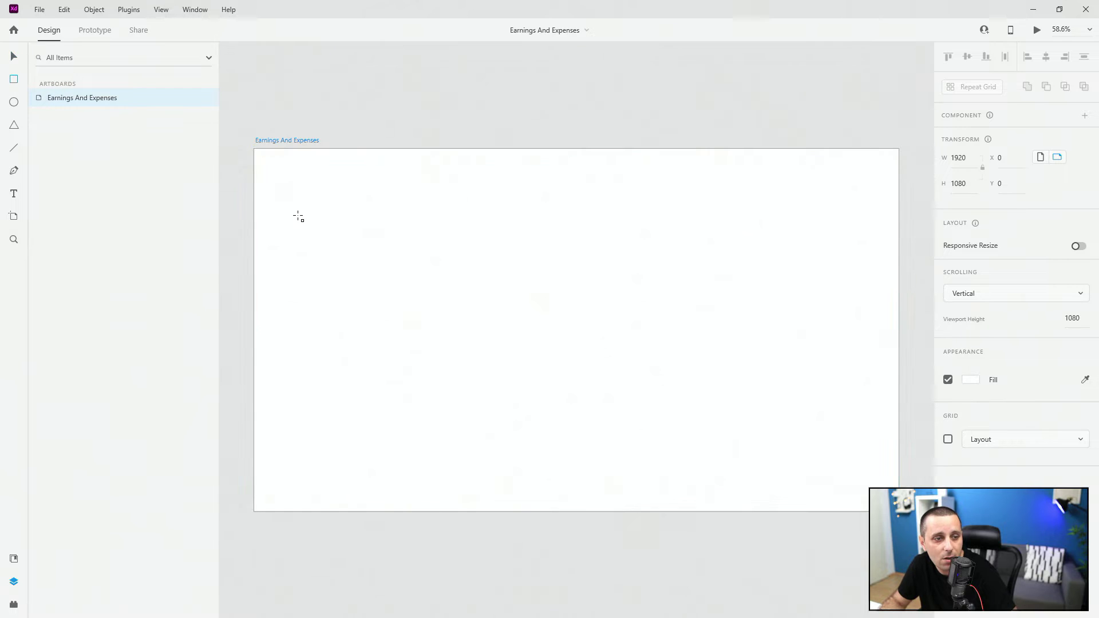
left_click_drag(273, 206, 358, 228)
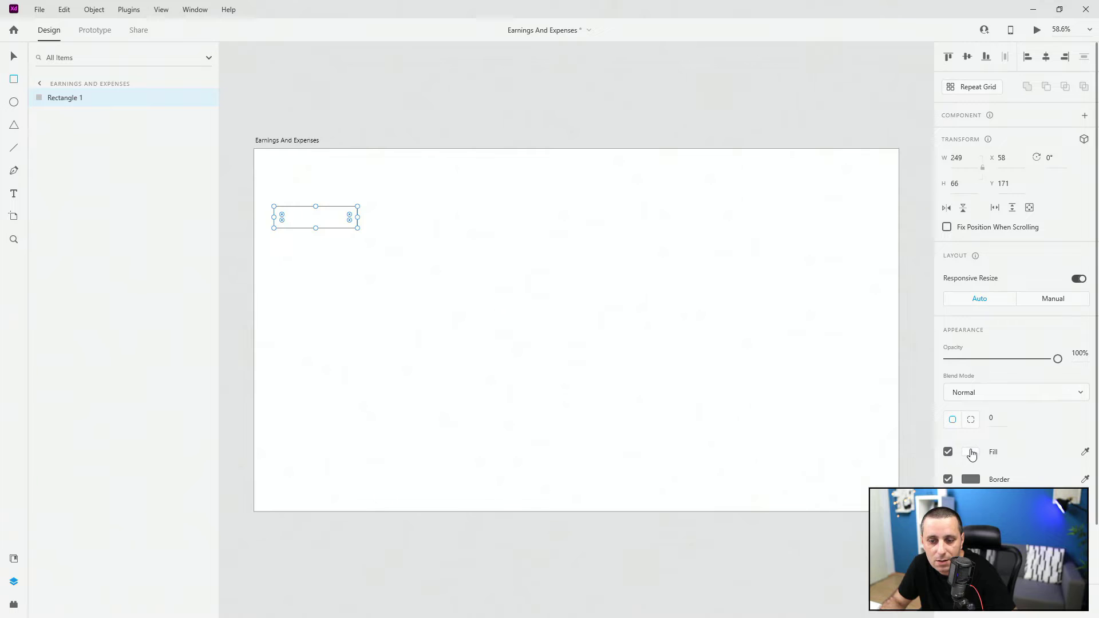
left_click(971, 452)
left_click(799, 397)
left_click_drag(790, 402, 789, 395)
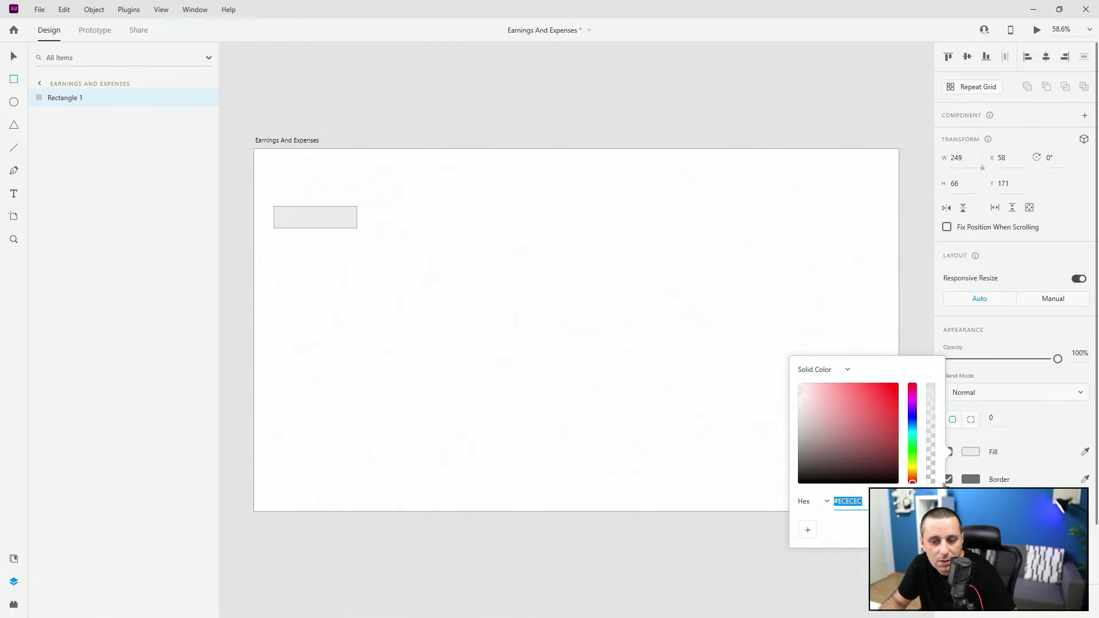
left_click(948, 479)
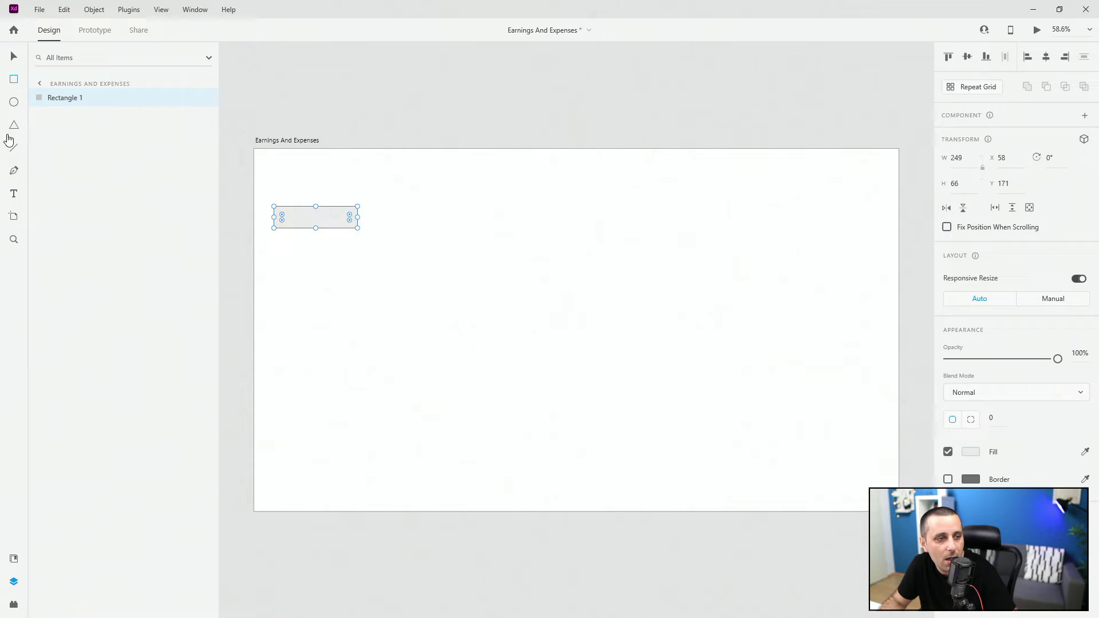
Rename the grey rectangle's layer as text_bg.
double_click(66, 98)
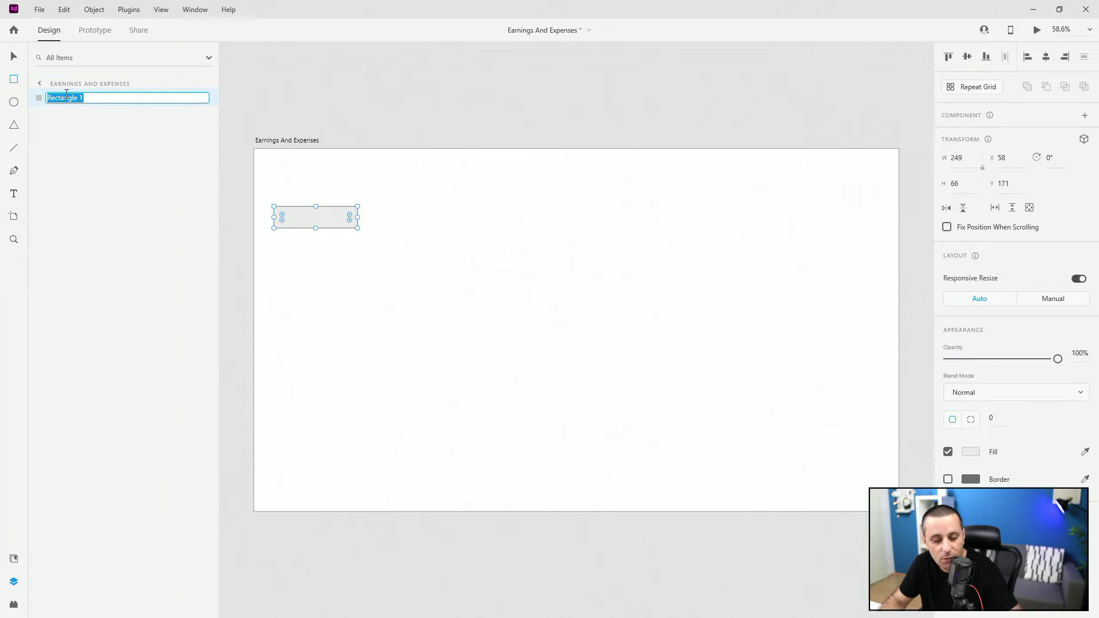
type("text")
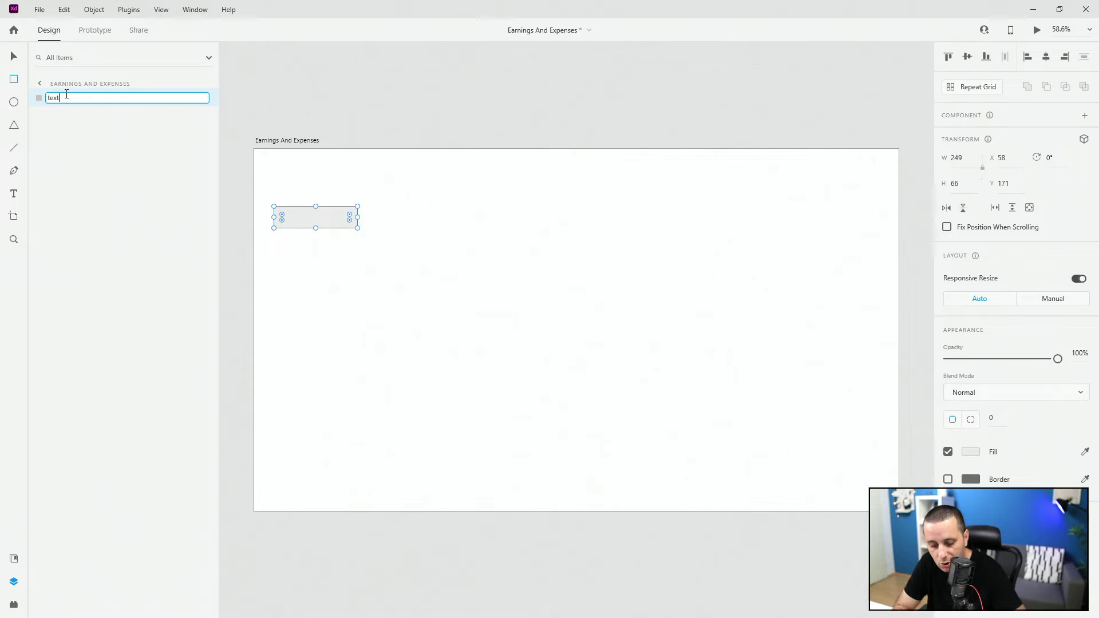
key("ctrl+a")
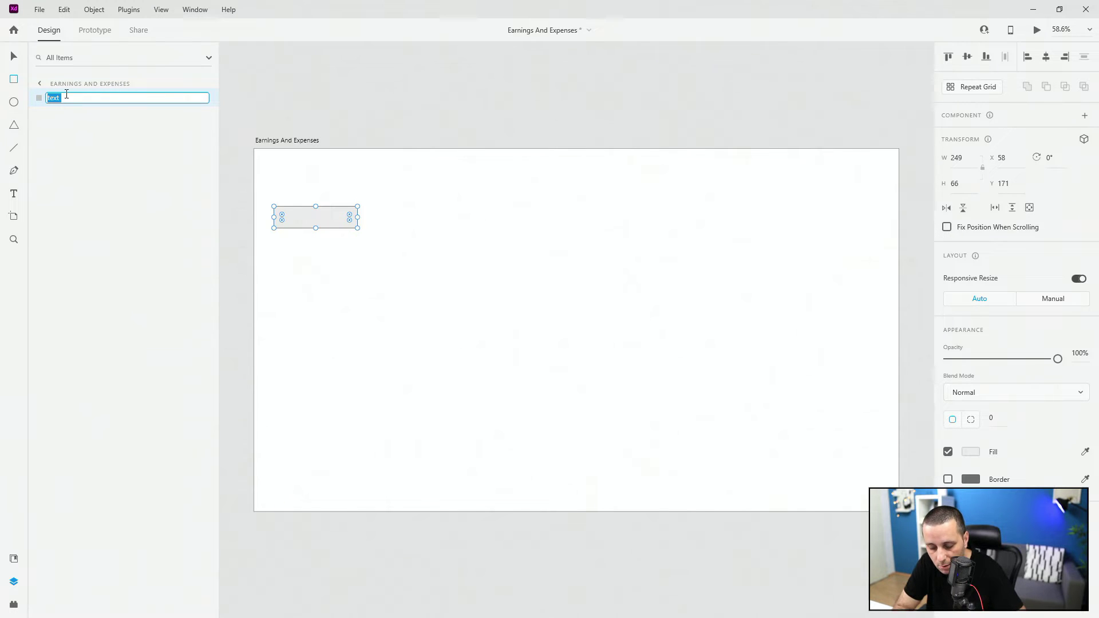
type("t")
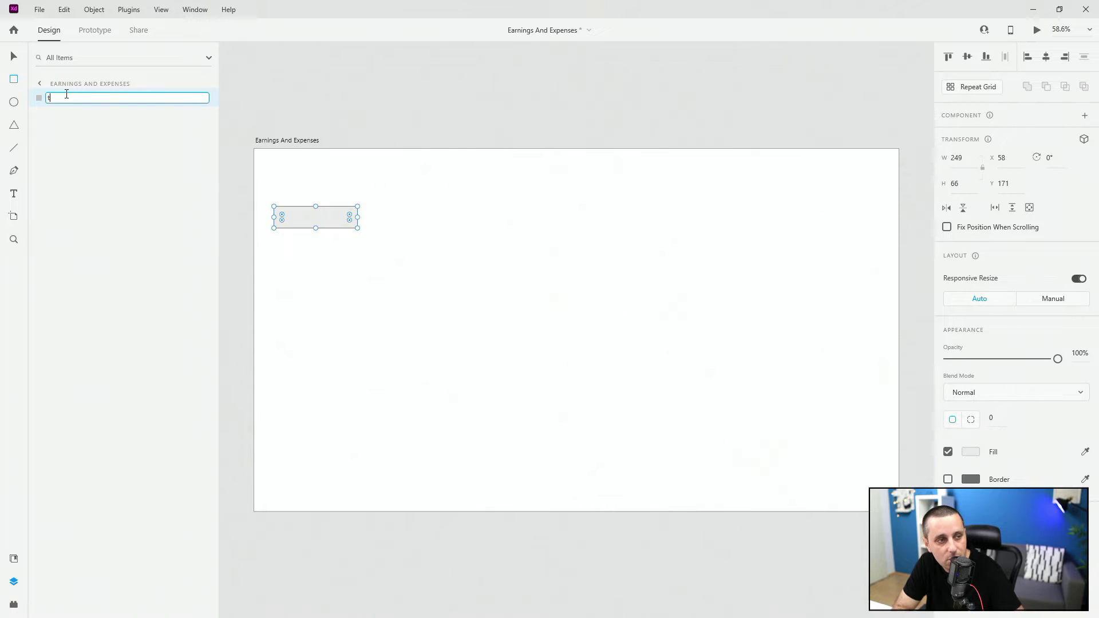
type("ext_")
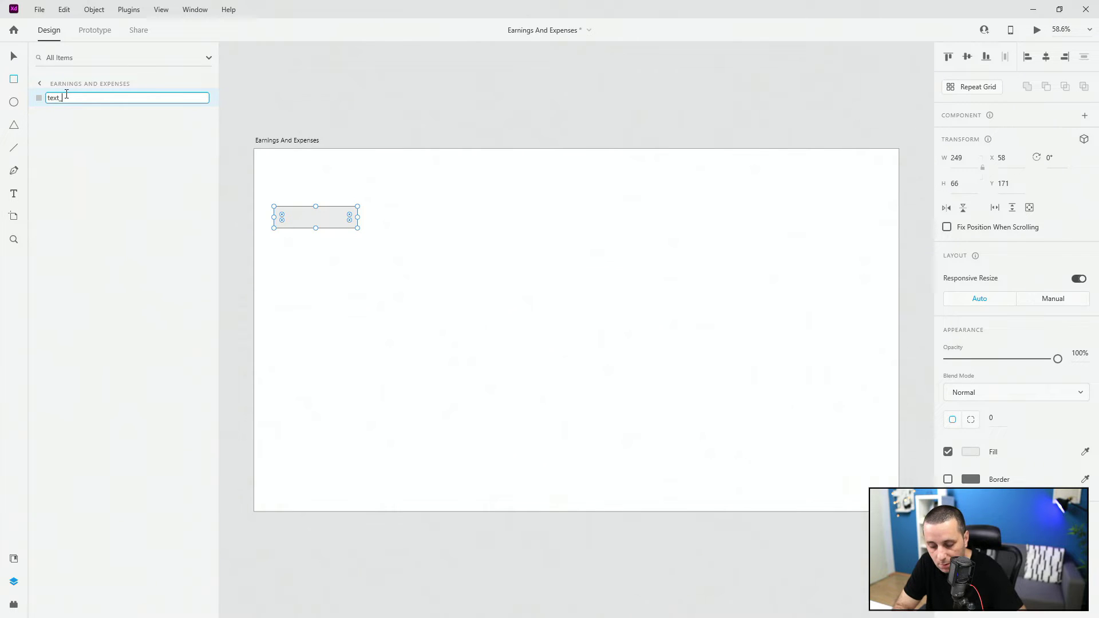
type("box")
key("Return")
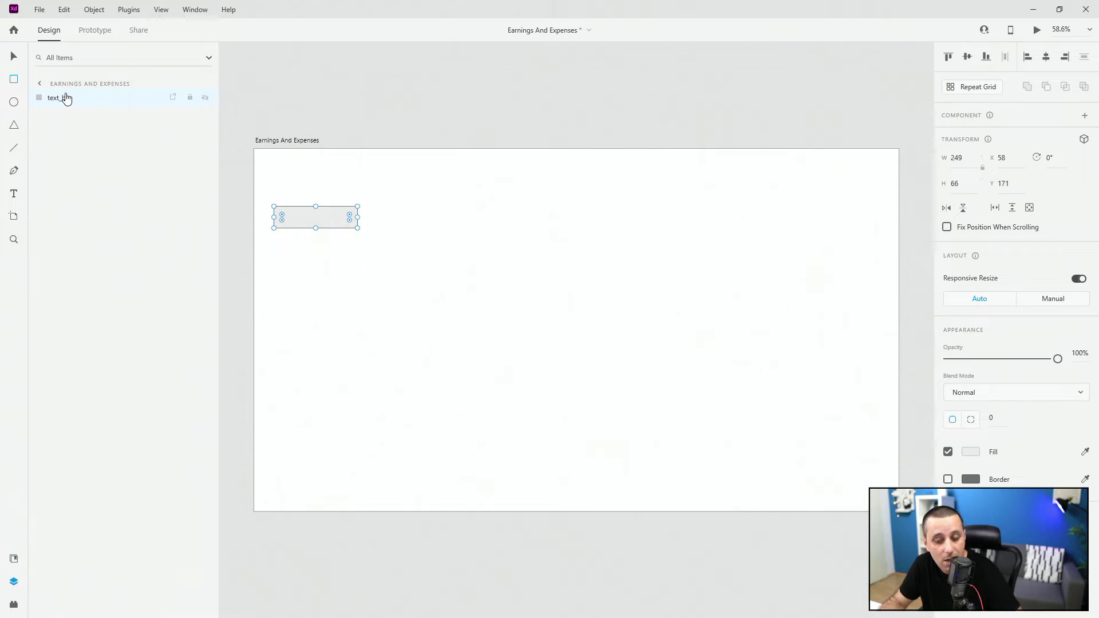
Add a point text reading "Jamuary" on empty artboard space and set its font to Open Sans.
key("t")
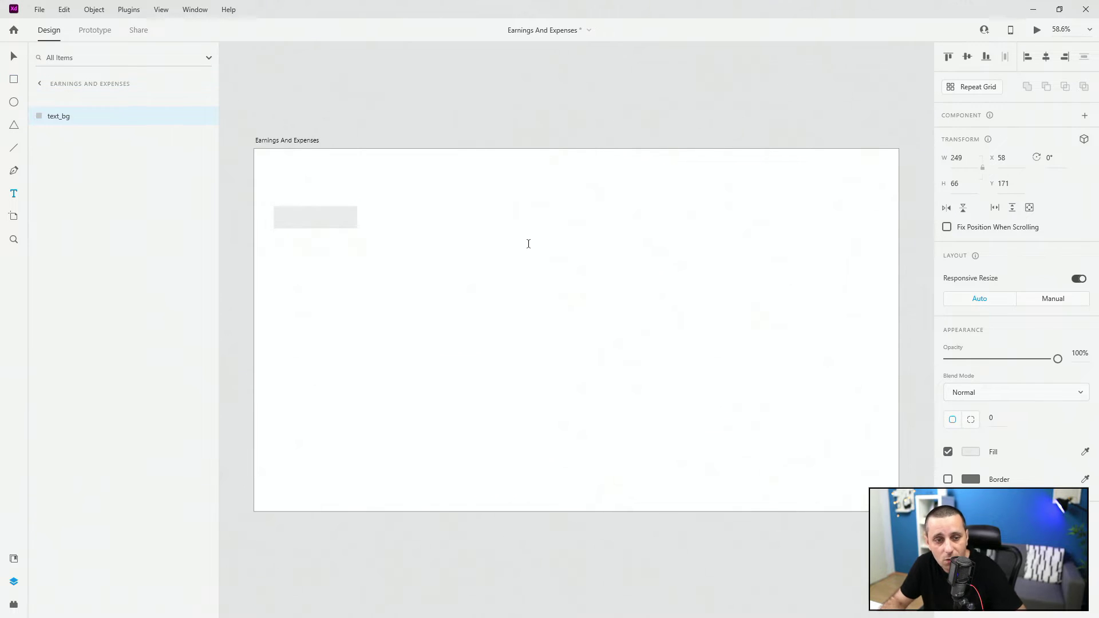
left_click(471, 243)
type("Jamua")
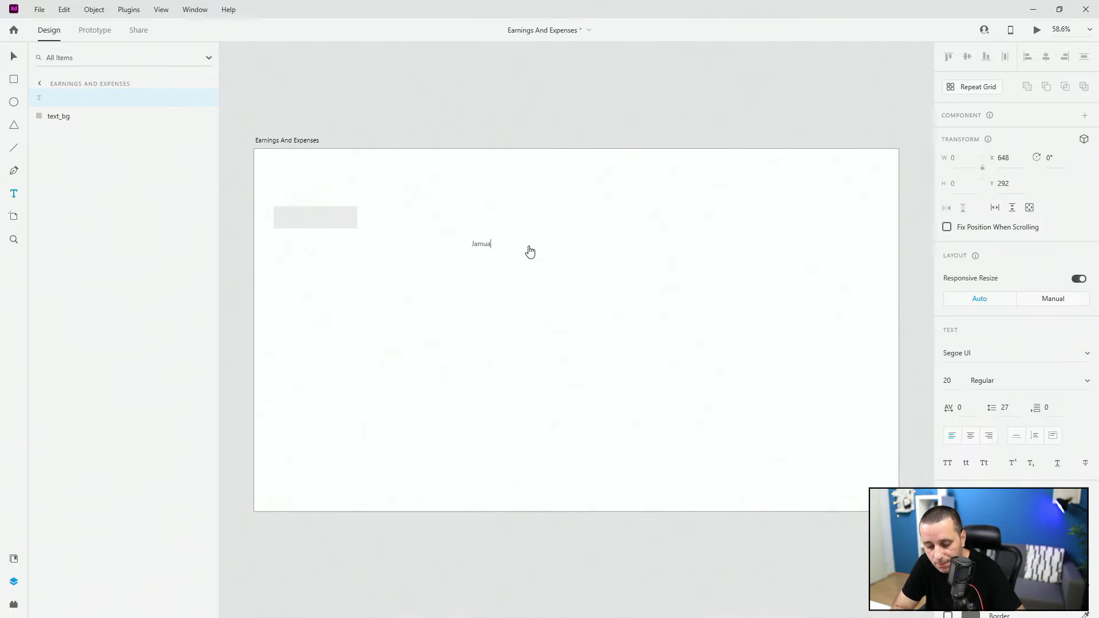
type("ry")
key("ctrl+a")
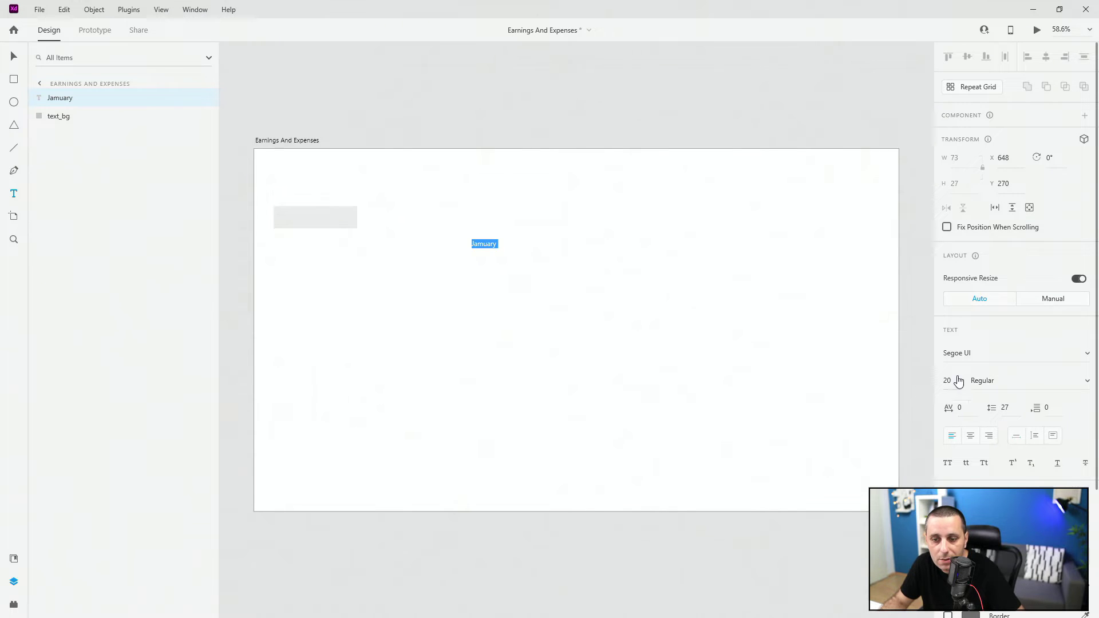
left_click(966, 354)
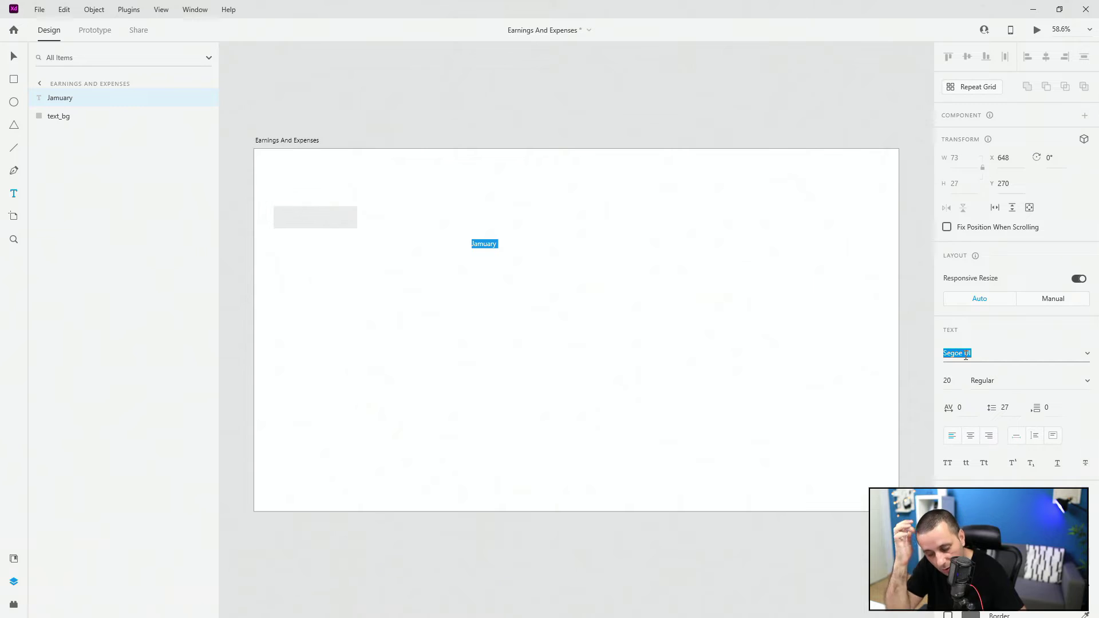
type("Ope")
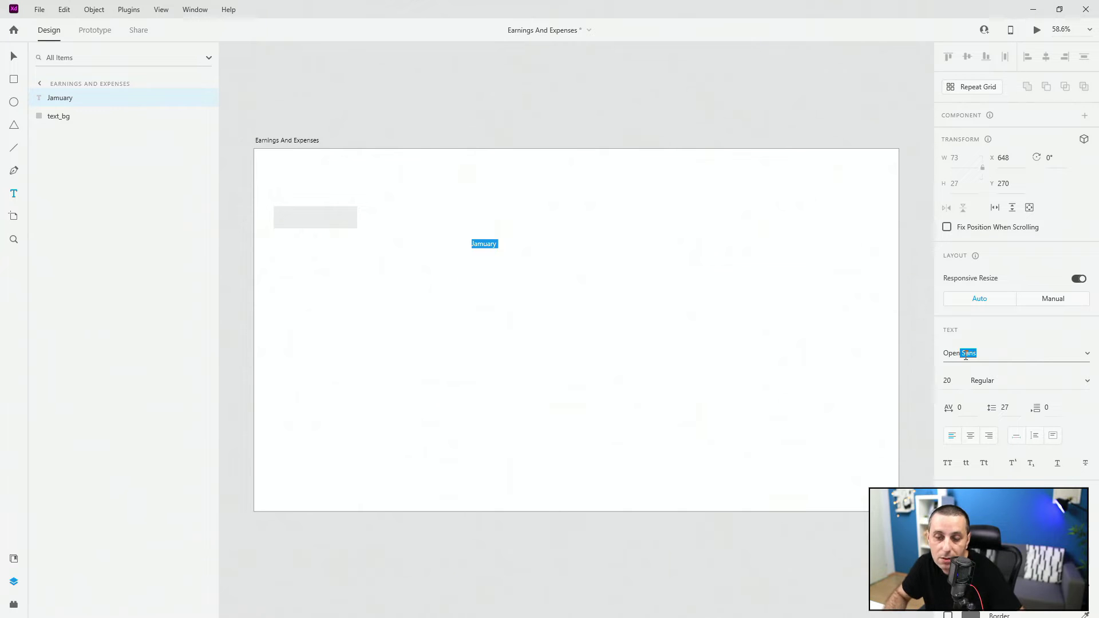
type("n")
key("Return")
Move the month text onto the grey rectangle and correct its spelling to "January".
left_click(16, 56)
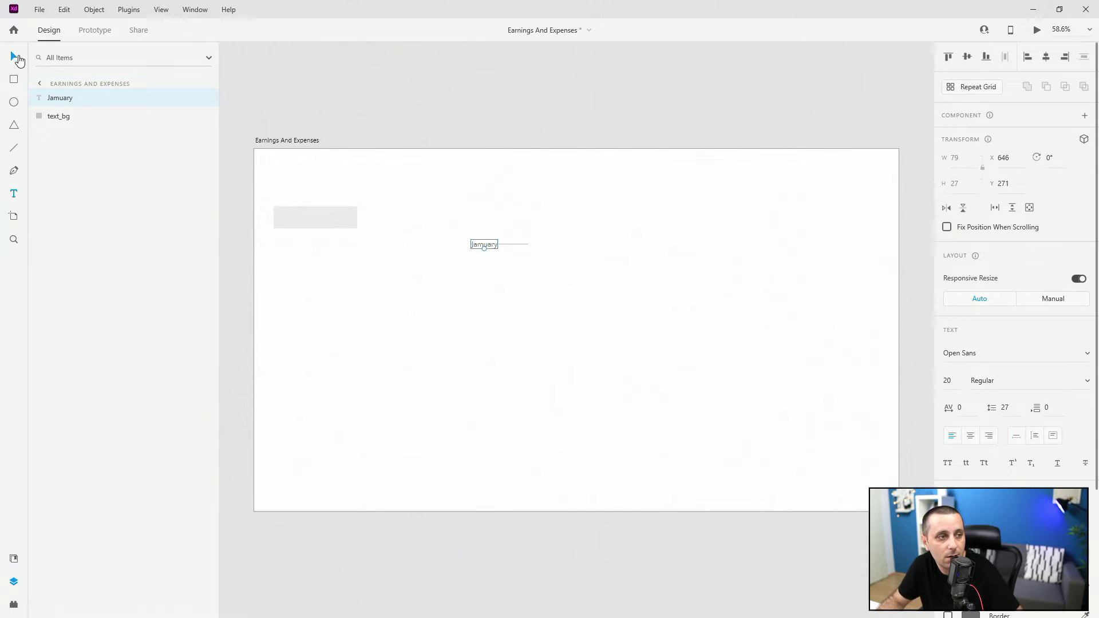
left_click_drag(471, 245, 303, 218)
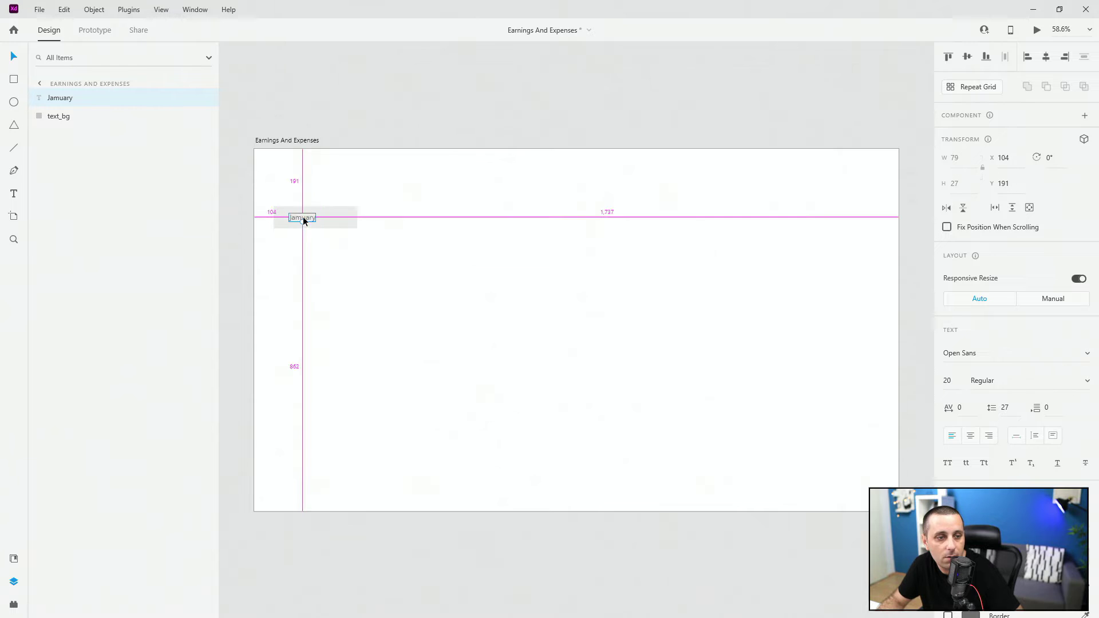
scroll(303, 216, "up", 6)
double_click(503, 190)
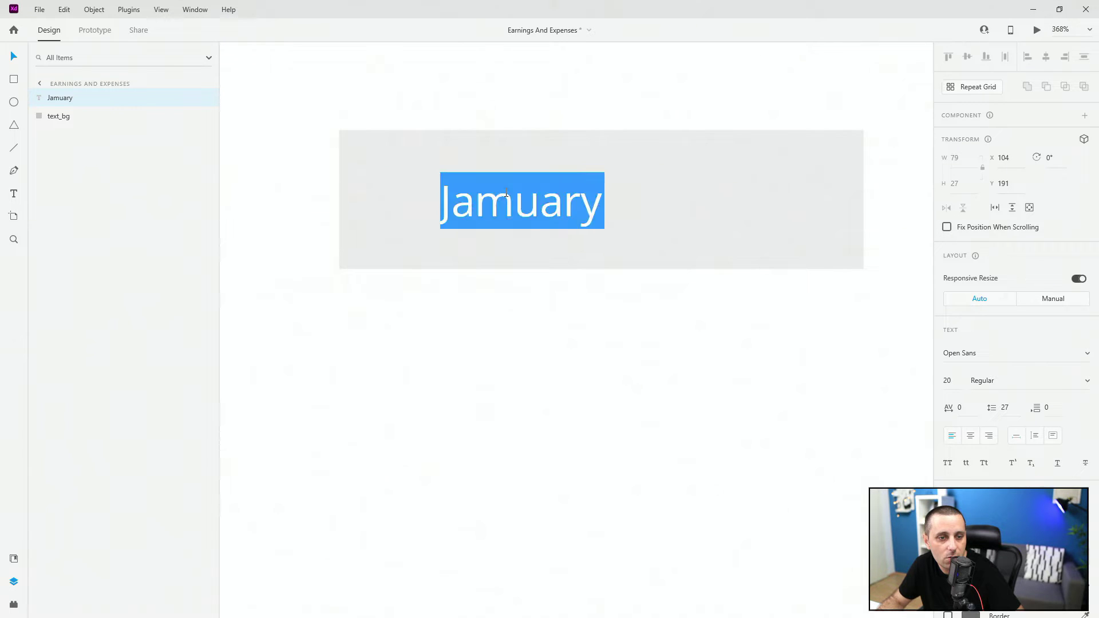
left_click(506, 193)
key("shift+Left")
type("n")
key("Escape")
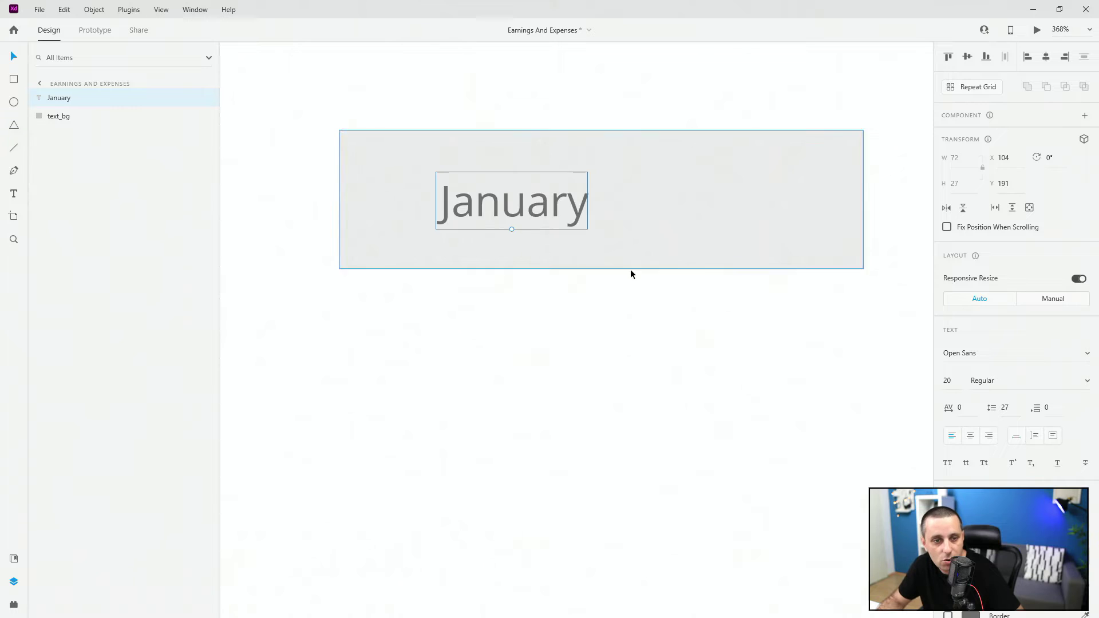
Set the January text size to 24 and align it vertically to the middle of the grey rectangle.
left_click(950, 381)
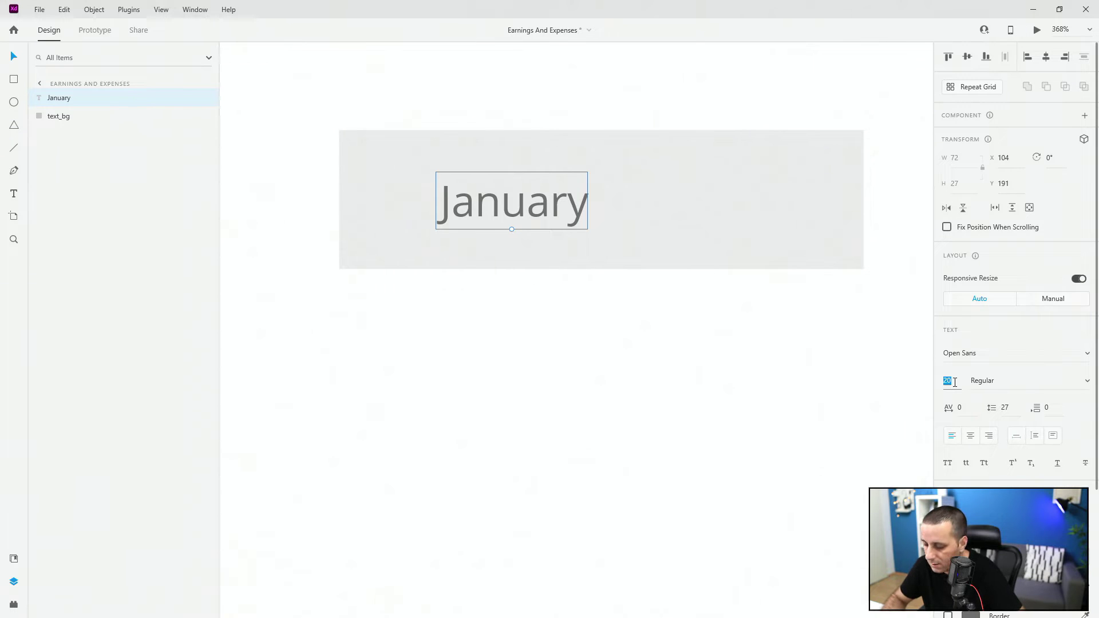
type("24")
key("Return")
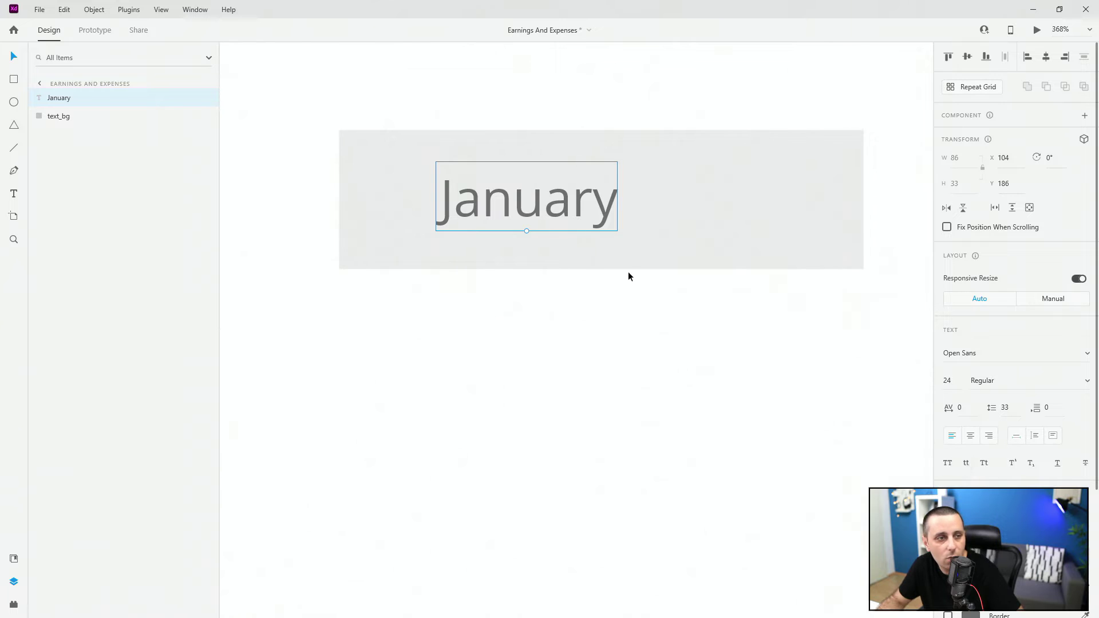
left_click(671, 207, "shift")
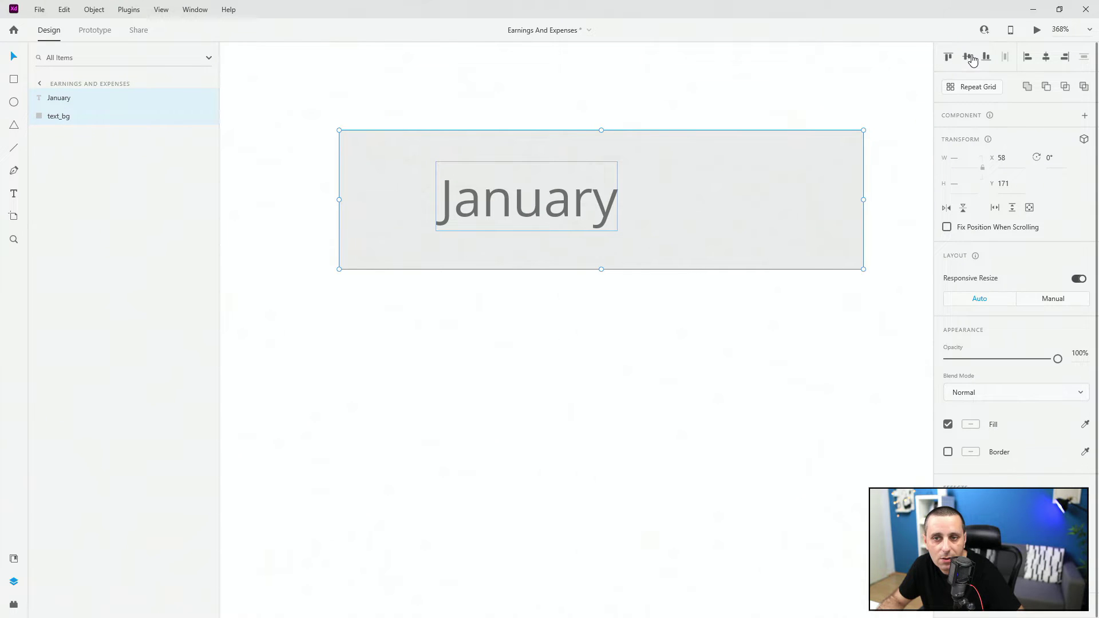
left_click(971, 60)
left_click(668, 272)
Shift the January text left to about X 85 and narrow the grey rectangle to about 191 px wide.
left_click_drag(595, 215, 558, 217)
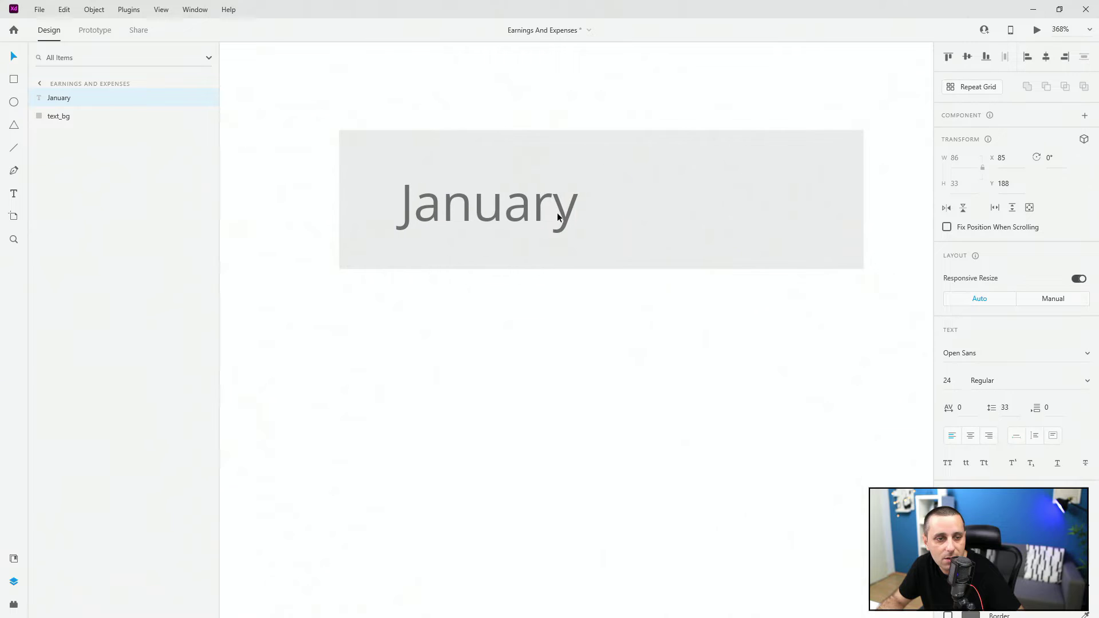
left_click(801, 190)
left_click_drag(866, 198, 741, 195)
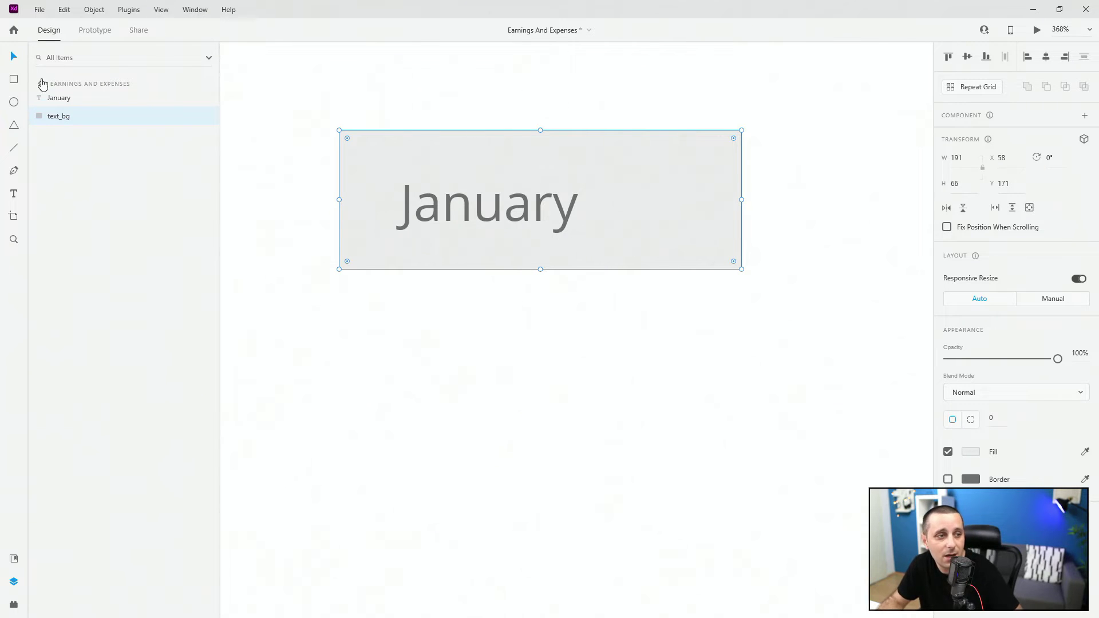
Group the January text with its background rectangle and name the group "january".
left_click(59, 99, "shift")
key("ctrl+g")
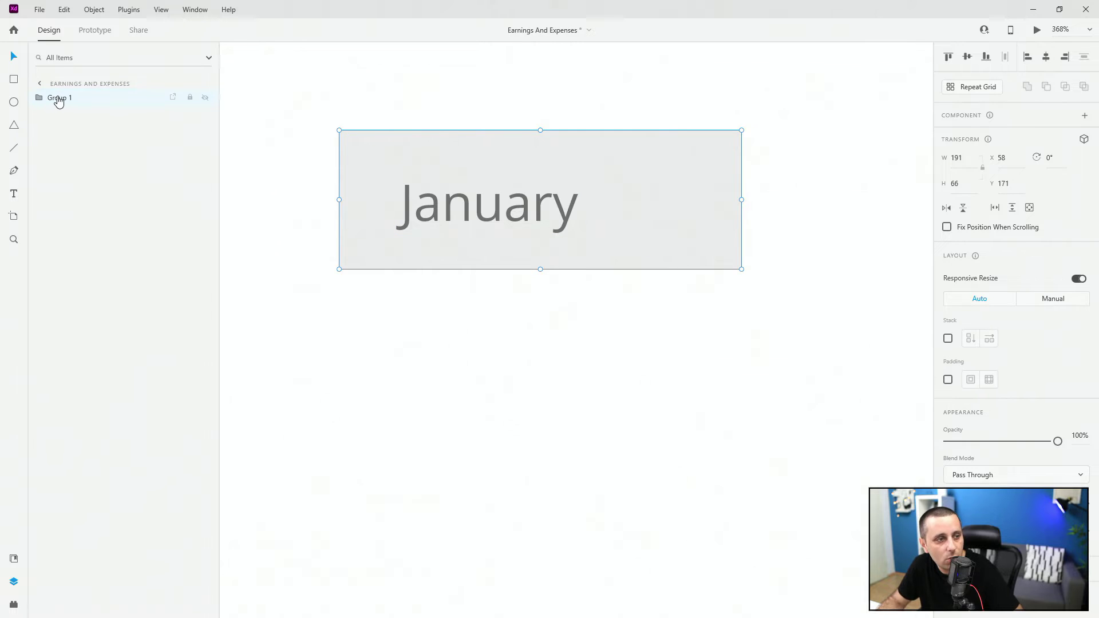
double_click(59, 98)
type("january")
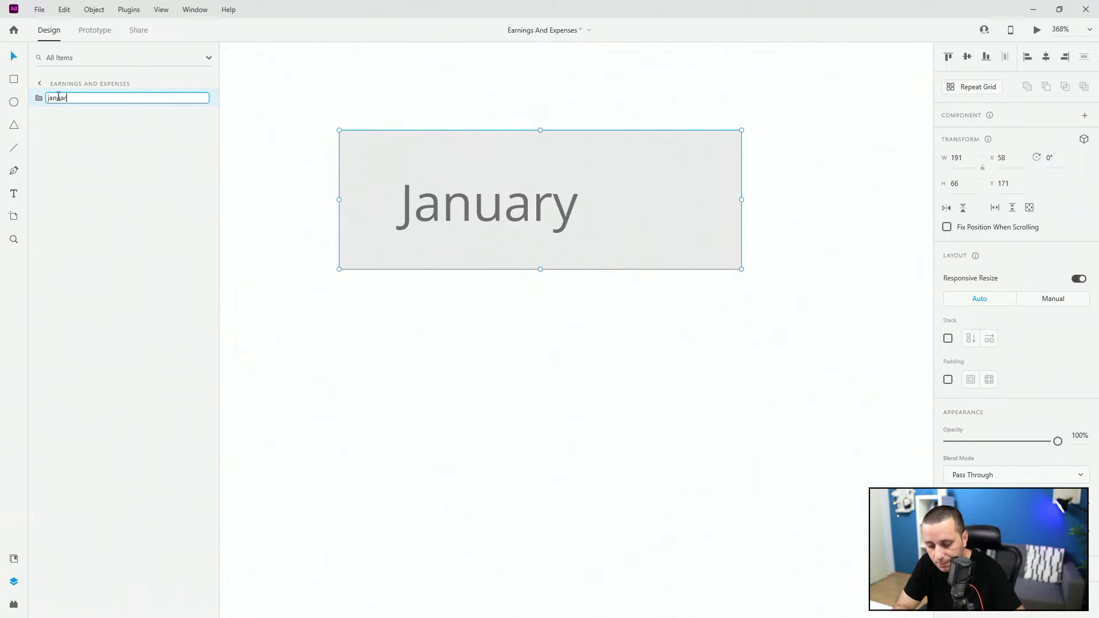
key("Return")
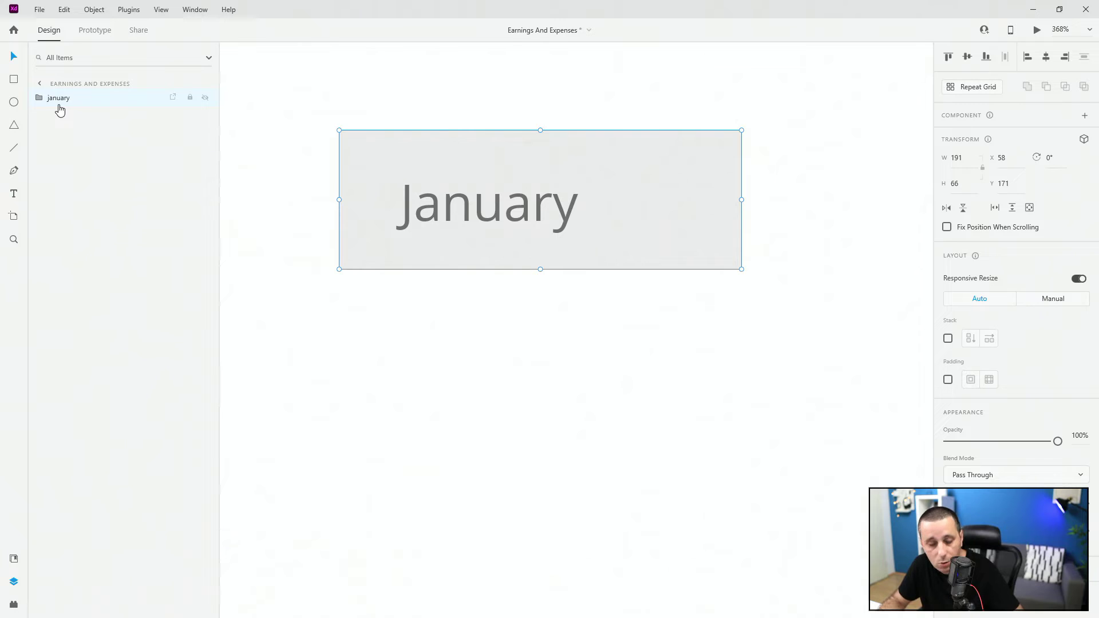
Wrap the january group in an outer group named "months" and enable a vertical stack on it.
key("ctrl+z")
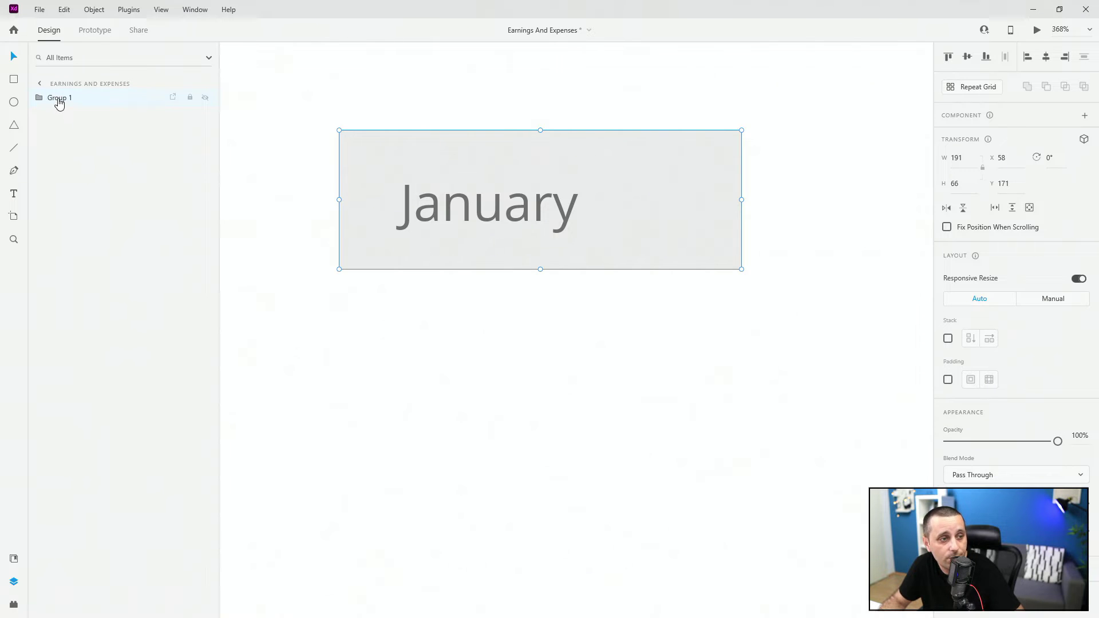
double_click(59, 99)
type("mont")
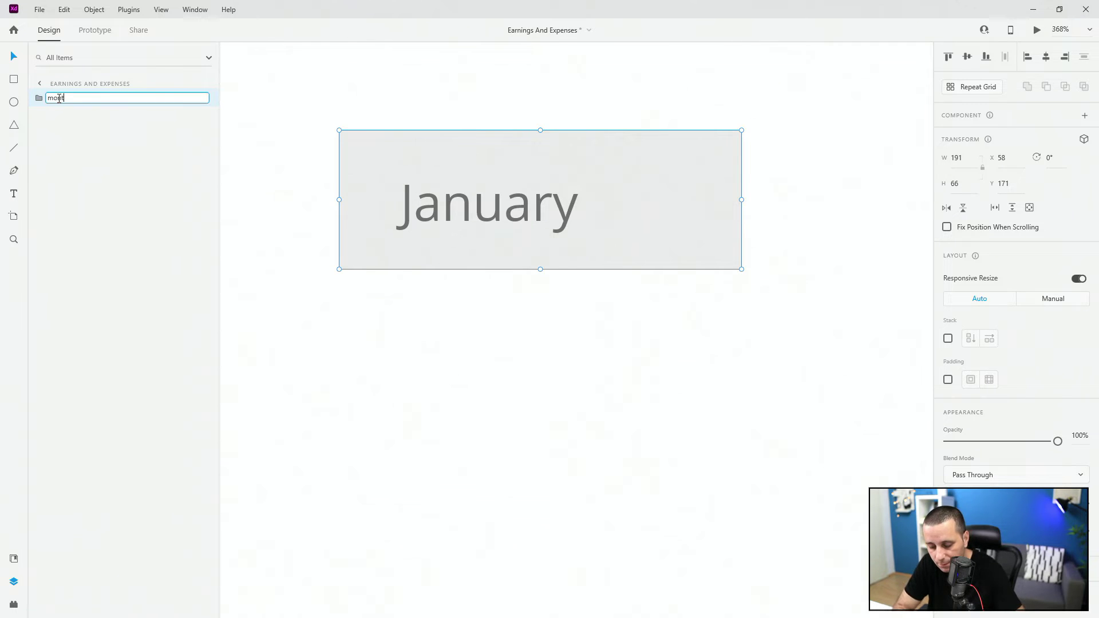
type("hs")
key("Return")
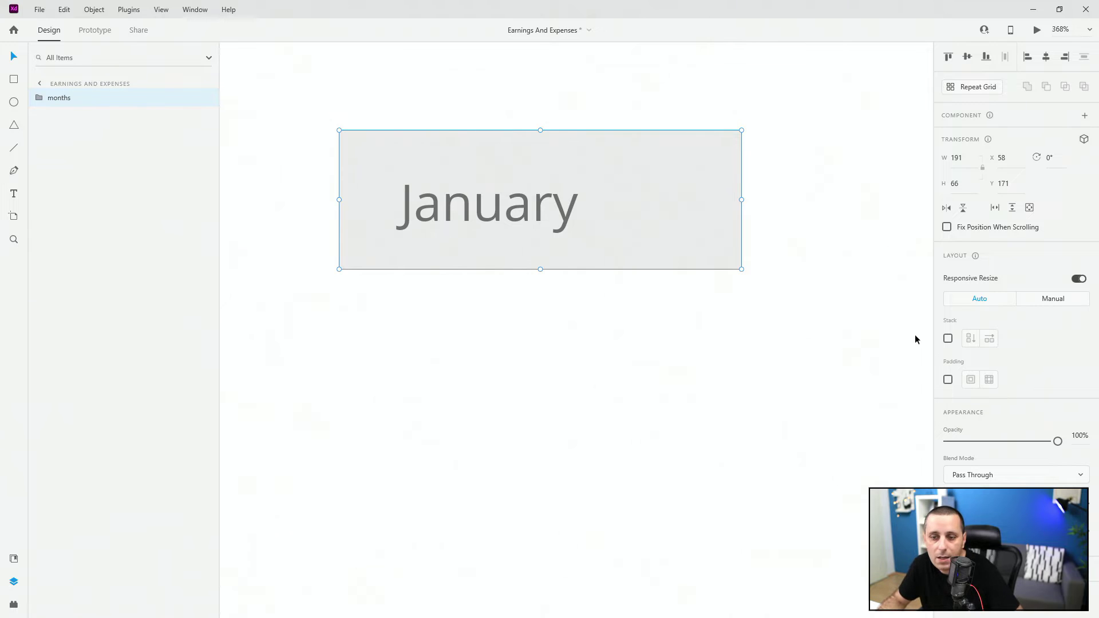
left_click(947, 338)
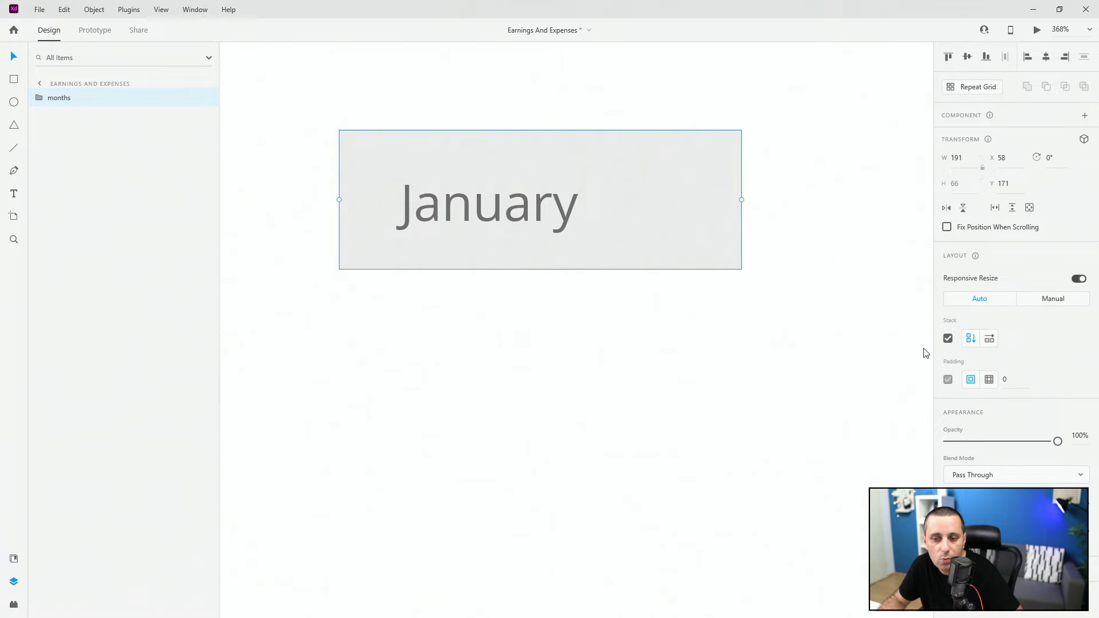
Duplicate the january group three times inside the months stack.
left_click(39, 98)
left_click(102, 123)
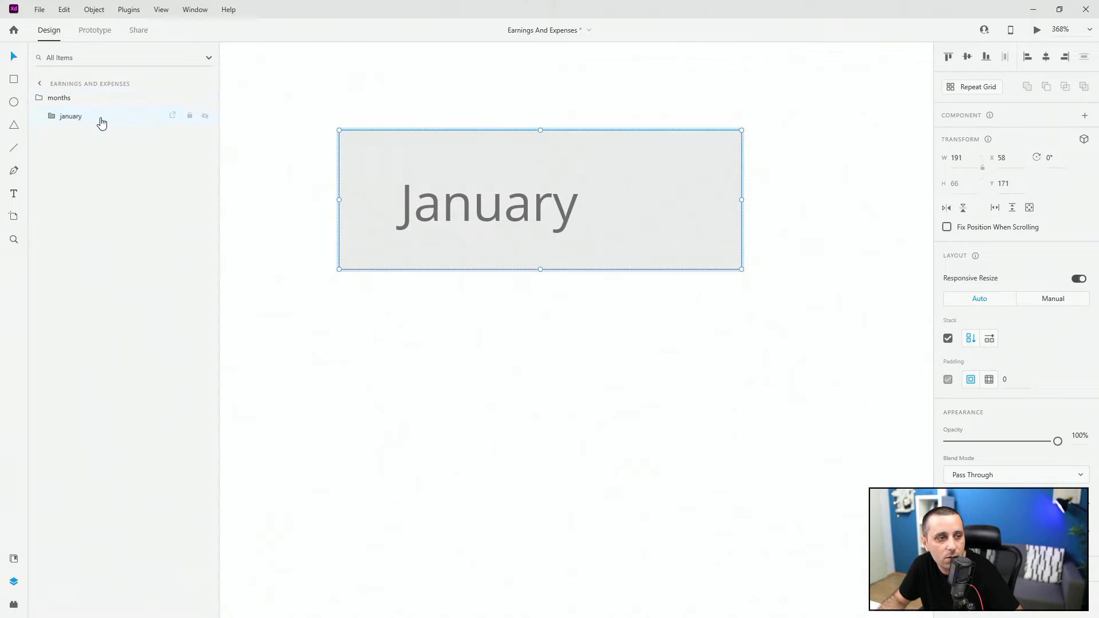
scroll(390, 170, "down", 5)
key("ctrl+d")
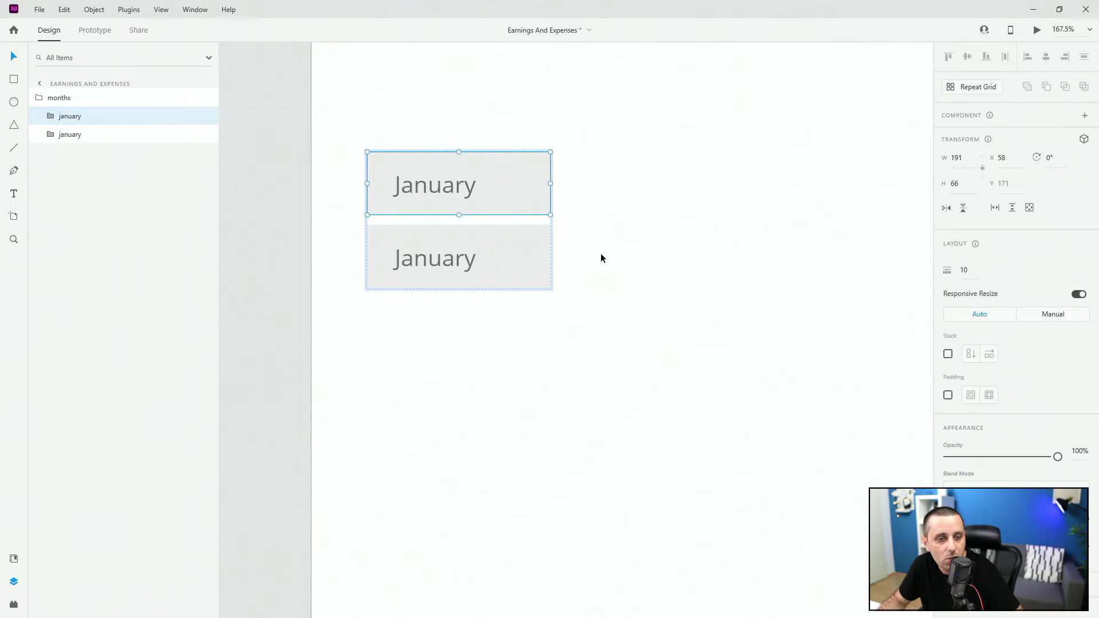
key("ctrl+d")
key("ctrl+d")
scroll(682, 234, "down", 2)
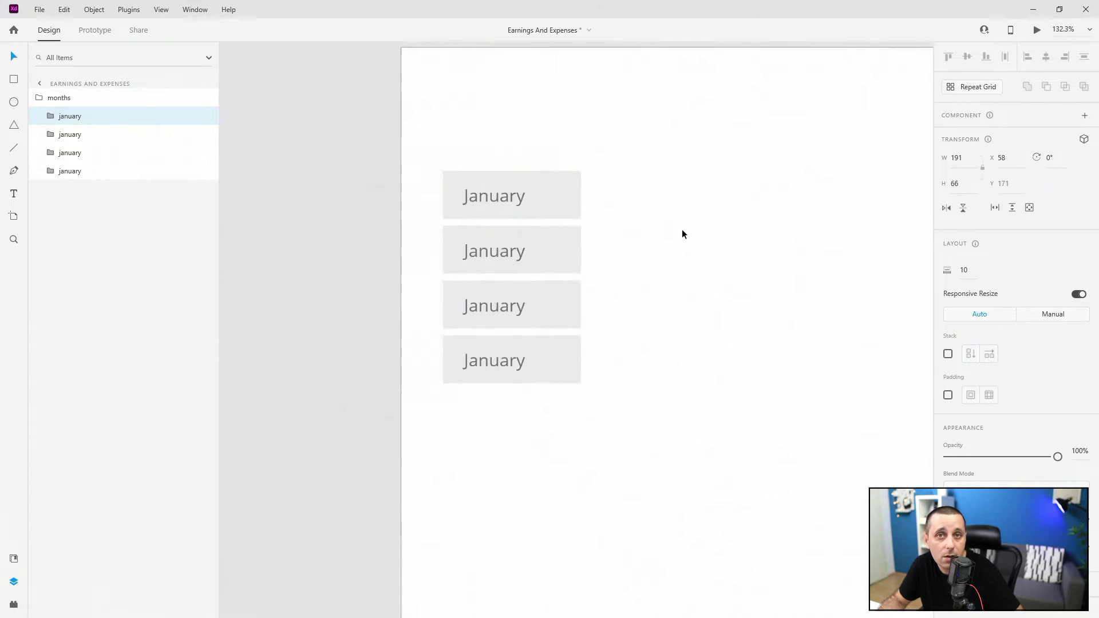
scroll(682, 234, "down", 2)
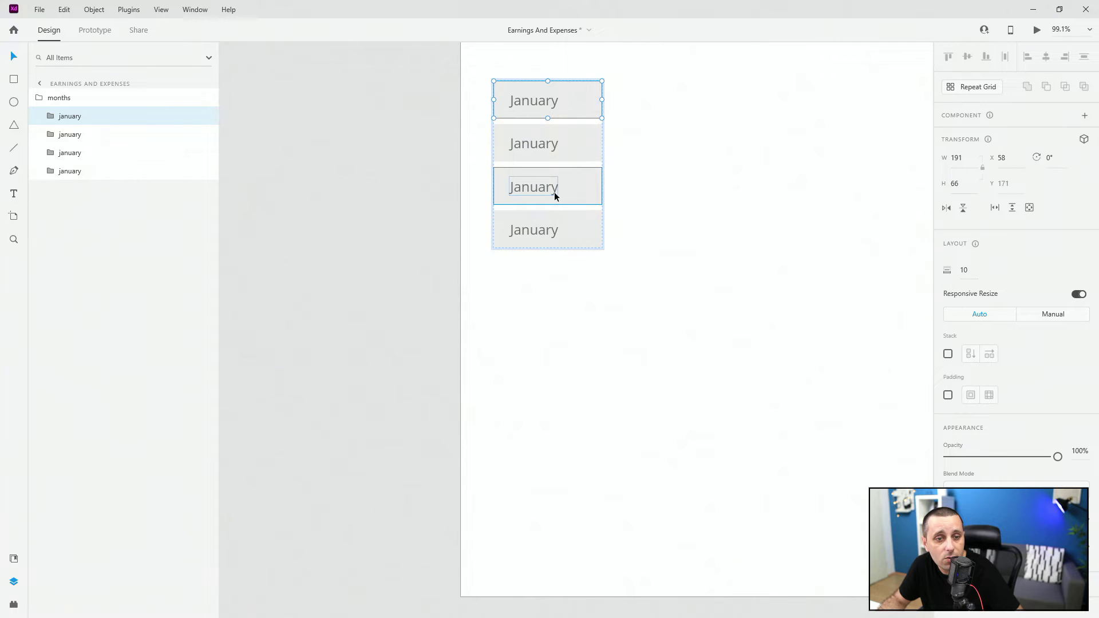
Duplicate the january group inside the months stack until there are twelve rows.
key("ctrl+d")
key("ctrl+d")
key("ctrl+d")
key("ctrl+d")
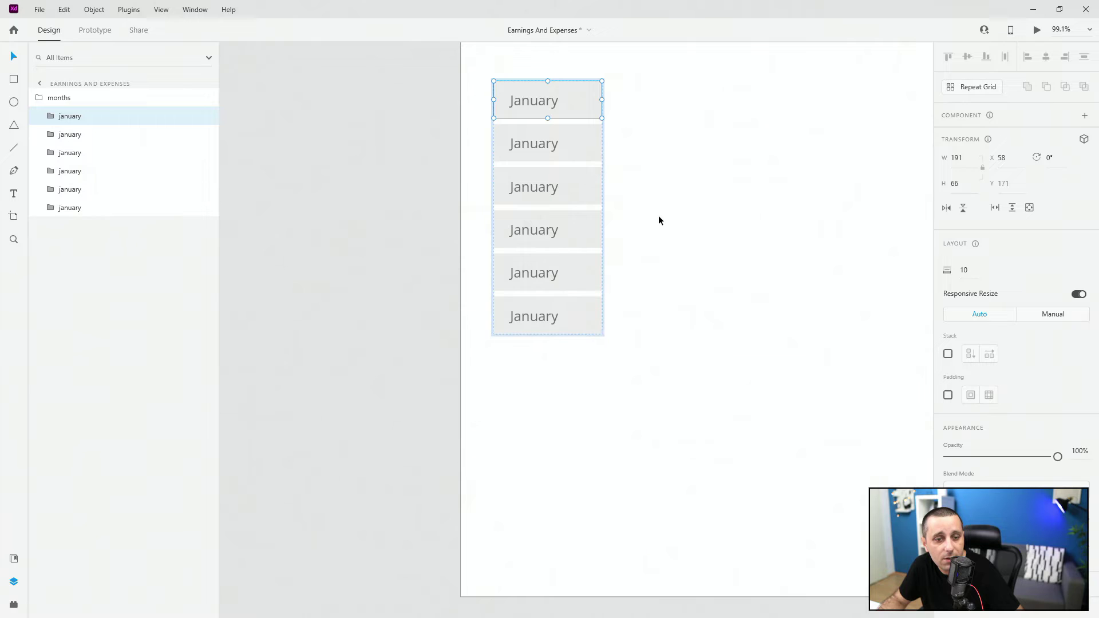
key("ctrl+d")
key("ctrl+d")
key("ctrl+d")
key("ctrl+d")
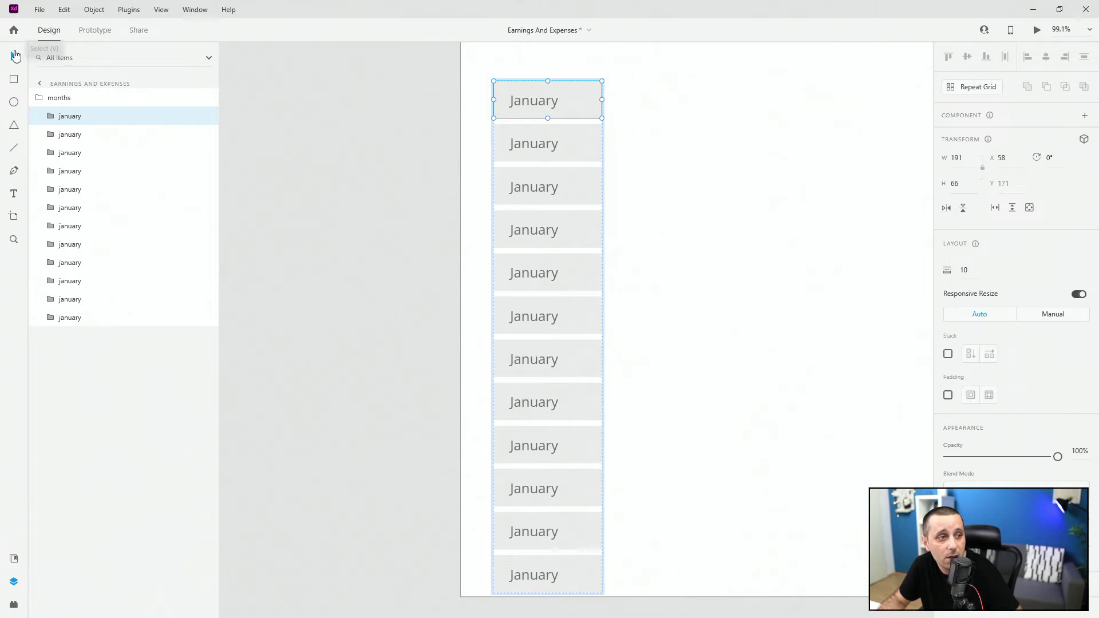
Centre the whole months stack vertically on the Earnings And Expenses artboard.
scroll(855, 140, "up", 3)
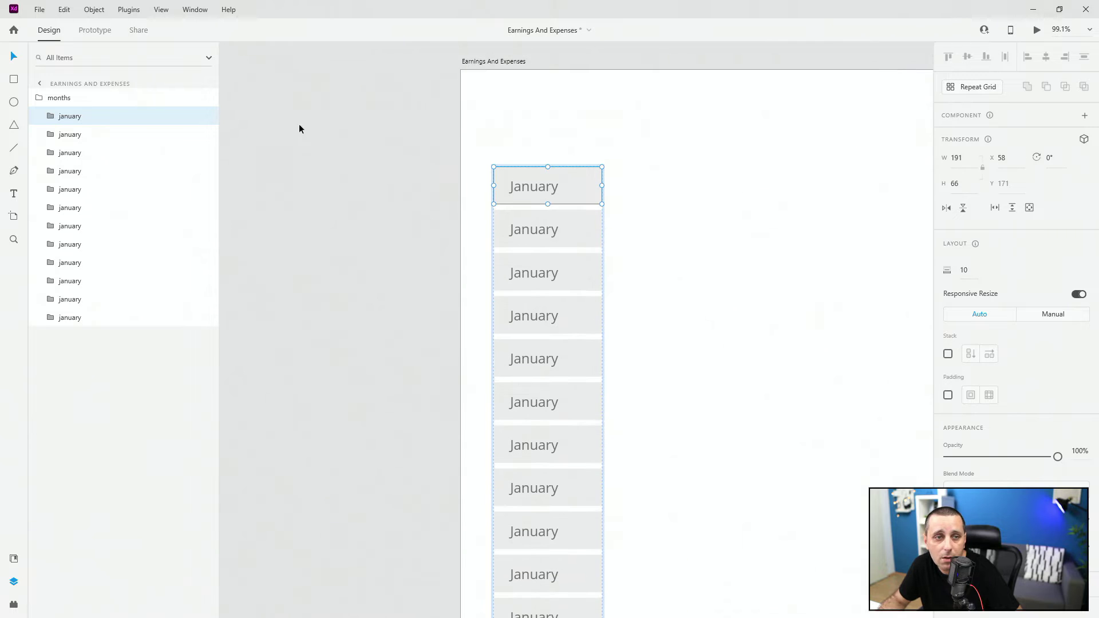
left_click(103, 98)
left_click(965, 57)
scroll(444, 216, "down", 4)
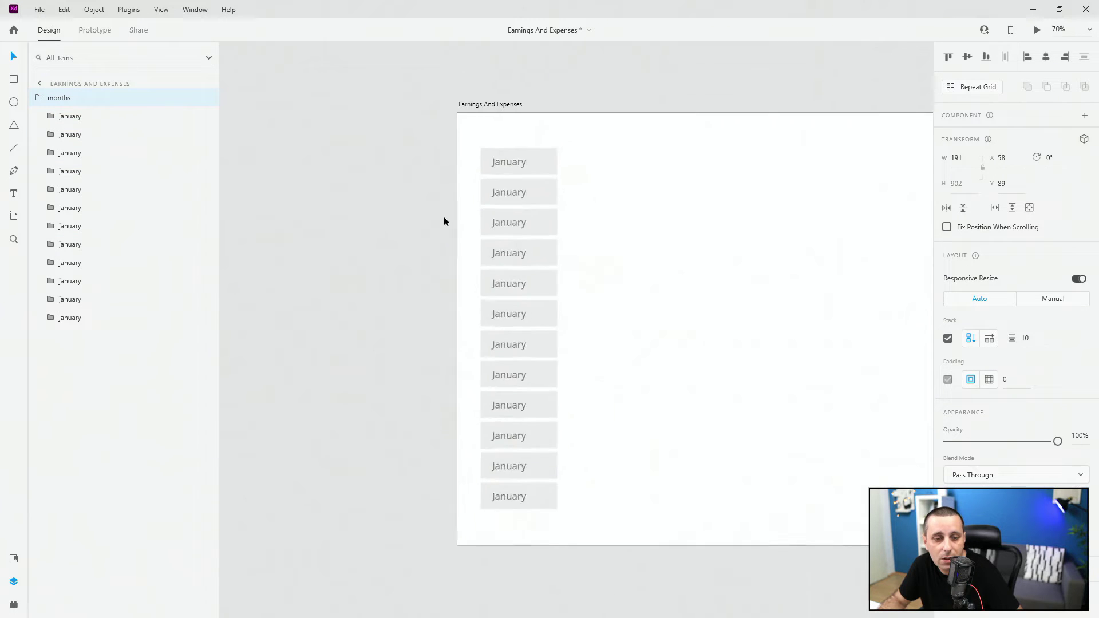
scroll(381, 228, "down", 1)
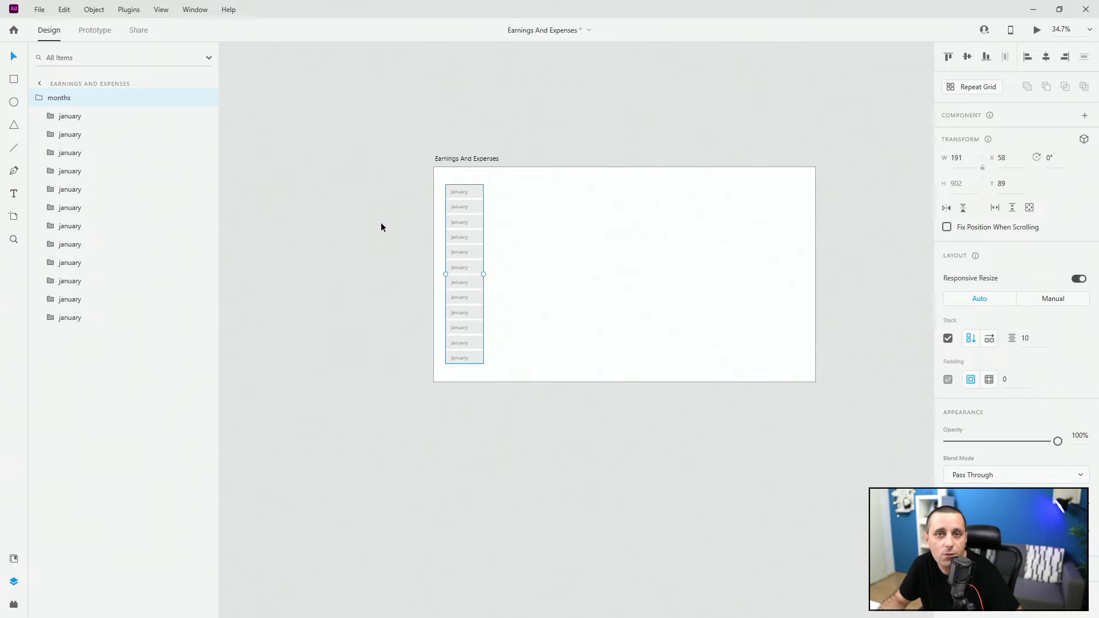
left_click(381, 227)
left_click(801, 280)
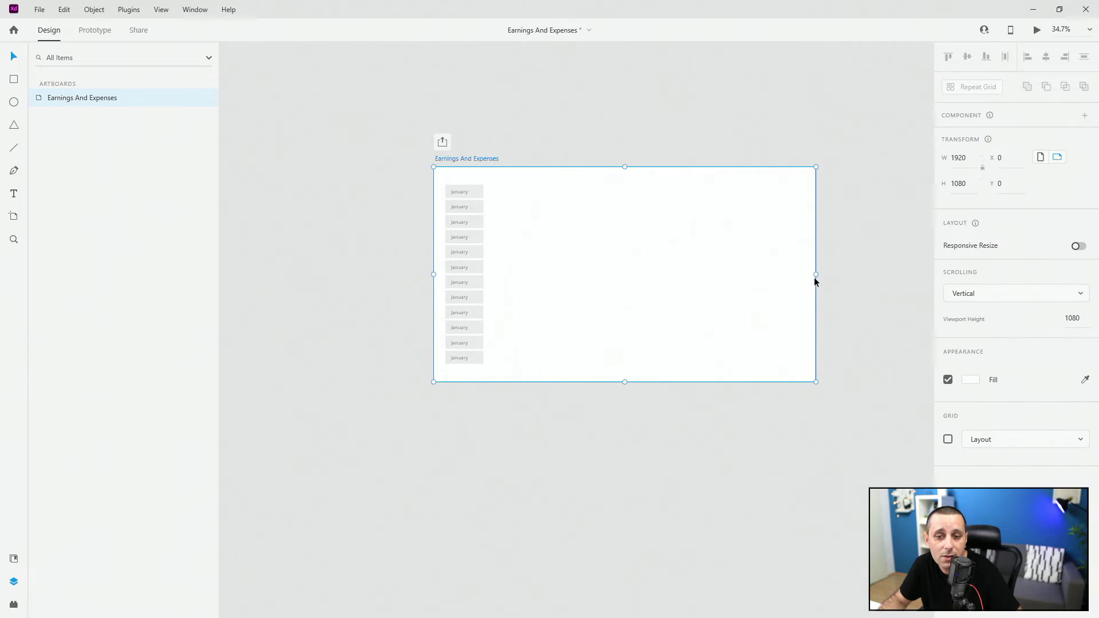
Change the second row's label in the months stack to "February".
scroll(444, 195, "up", 5)
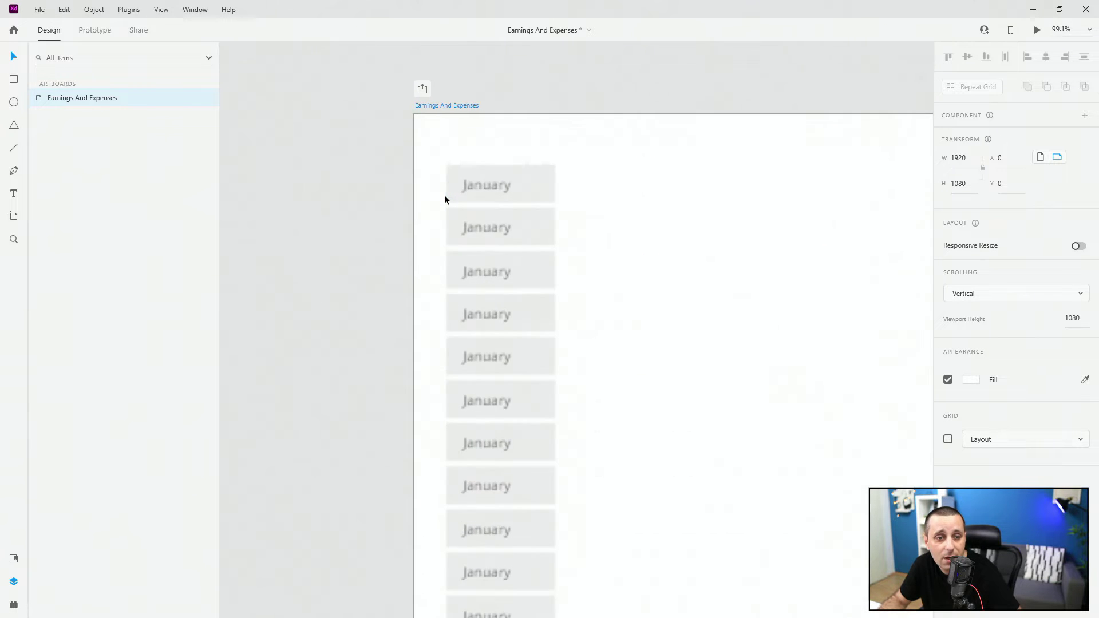
double_click(499, 236)
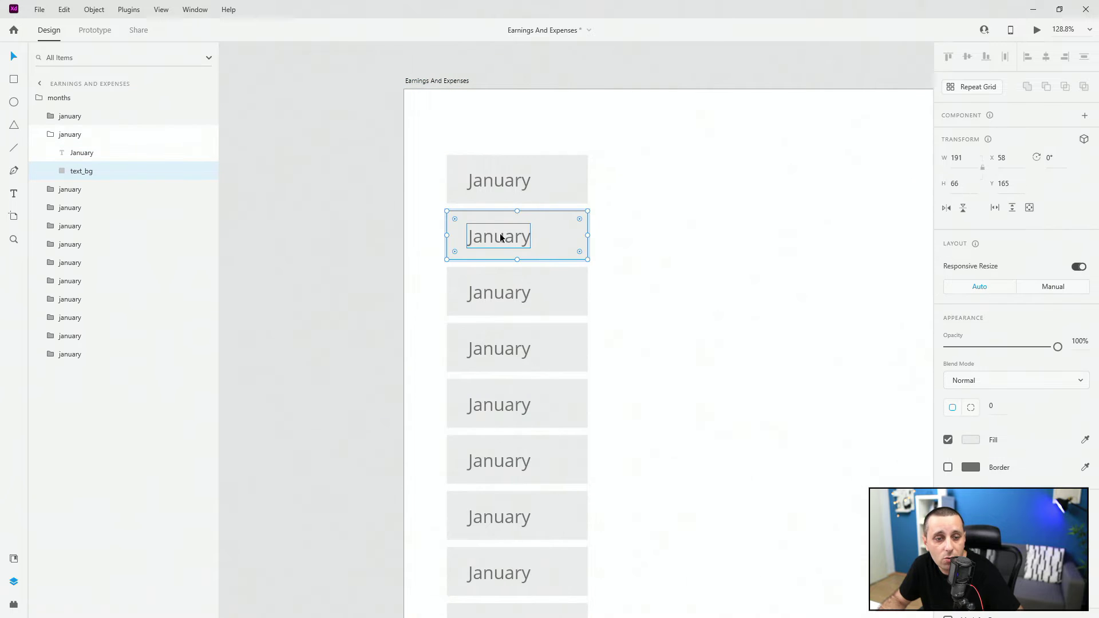
double_click(501, 236)
type("Fe")
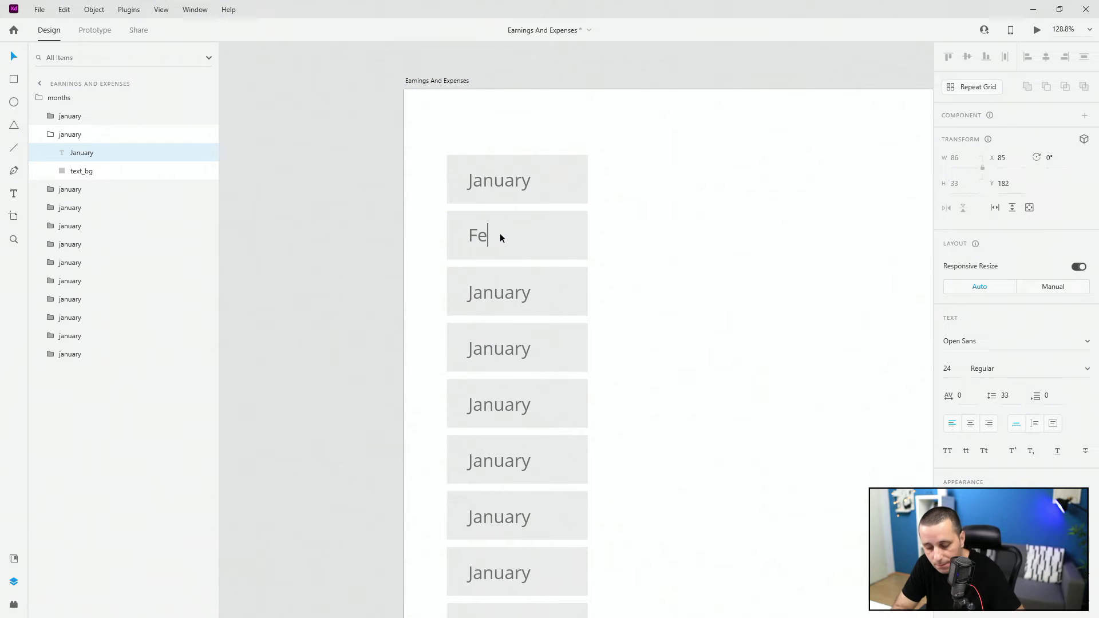
type("bruary")
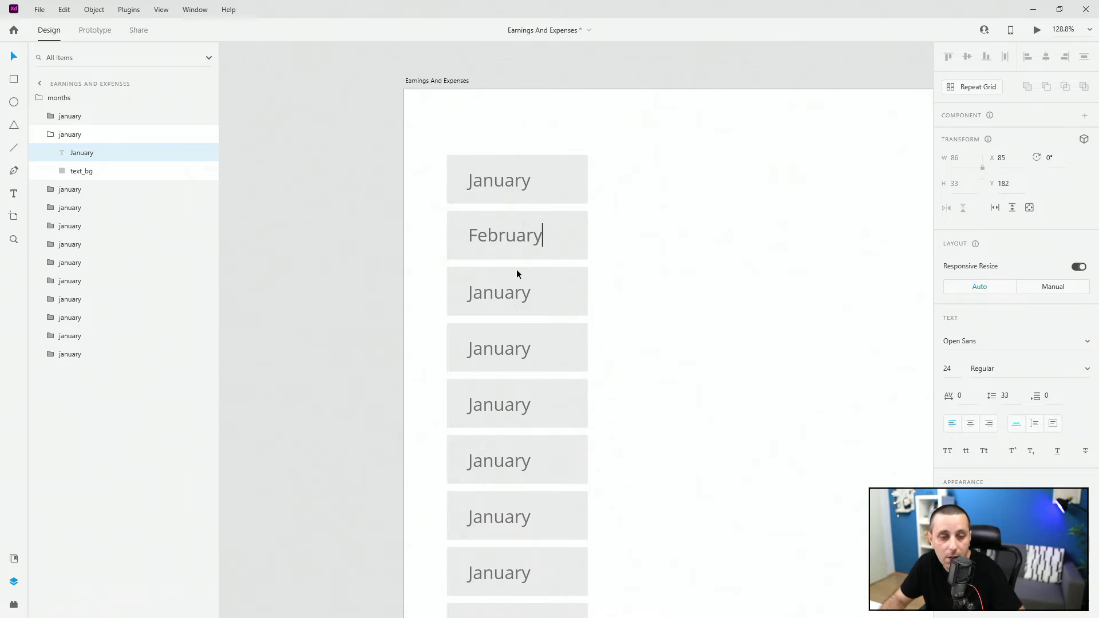
key("Escape")
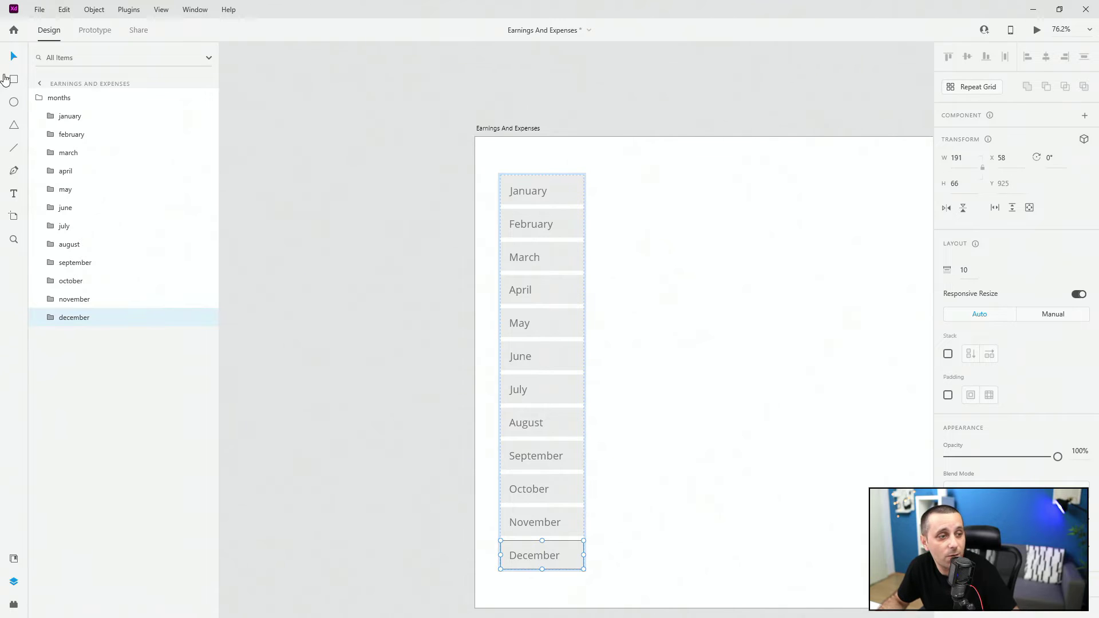
Duplicate the january row within the stack and rename the uppermost copy's group "months".
left_click(87, 118)
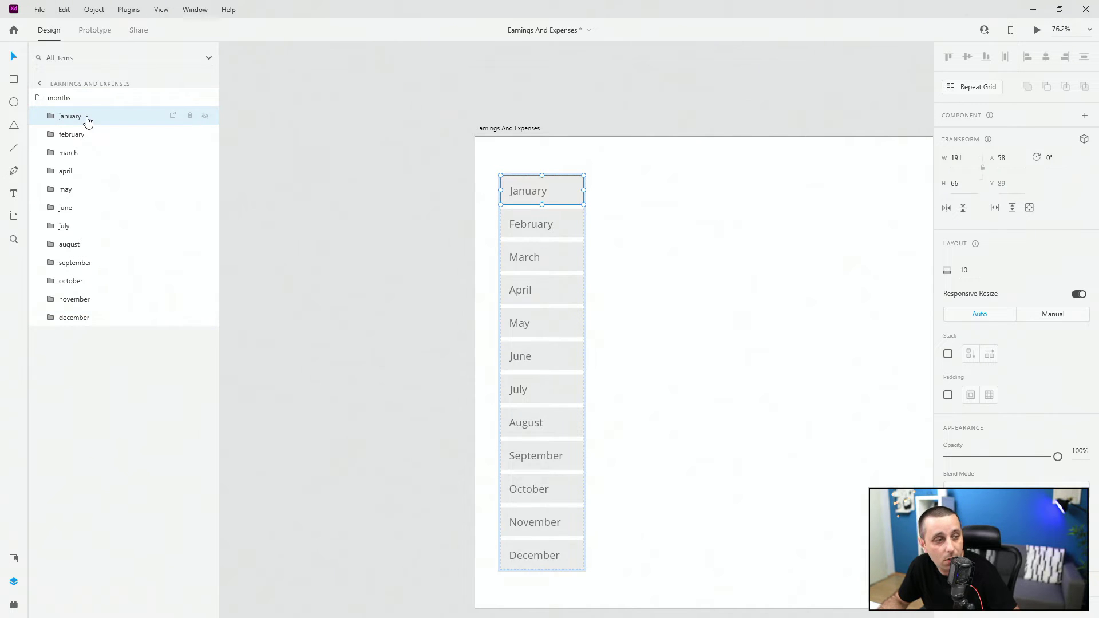
key("ctrl+d")
double_click(78, 116)
type("m")
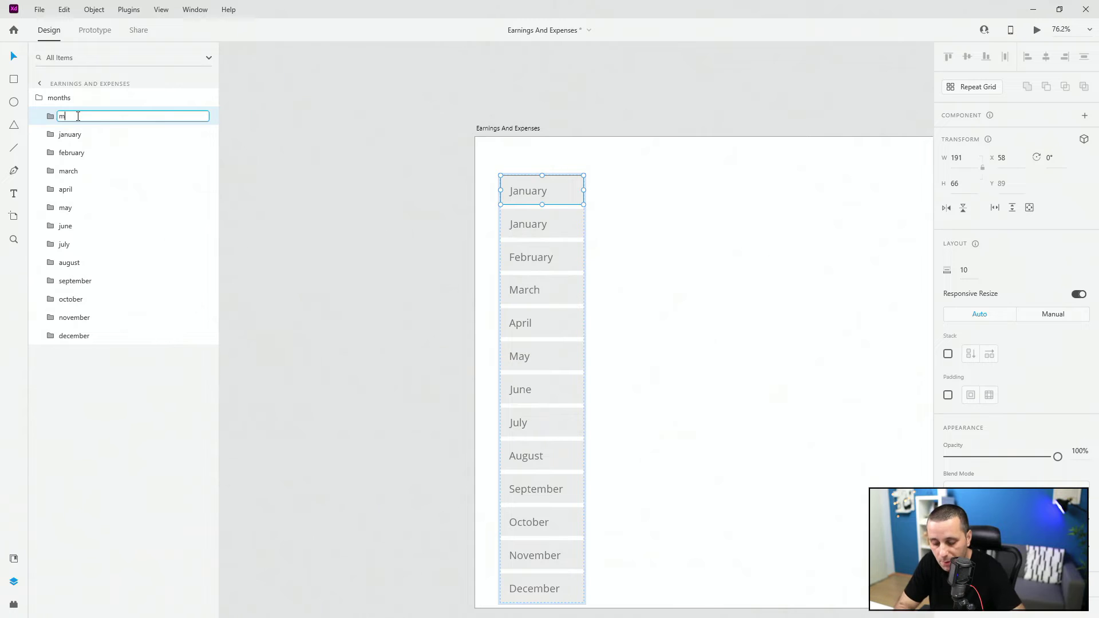
type("onths")
key("Return")
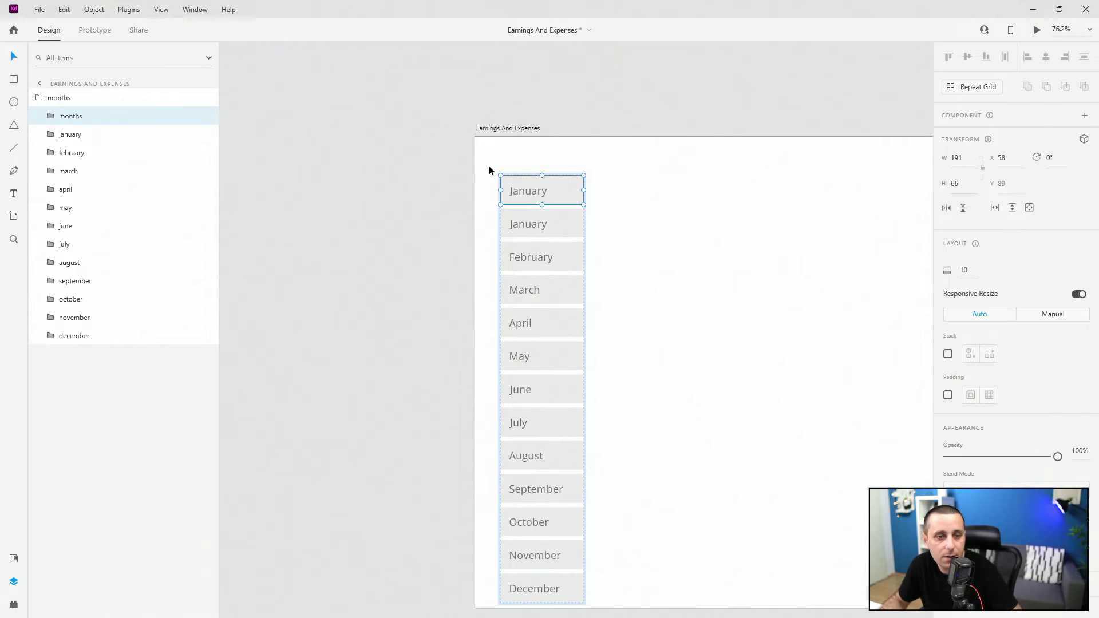
Change the label of the stack's first row to "Months".
double_click(517, 189)
type("Monthsd")
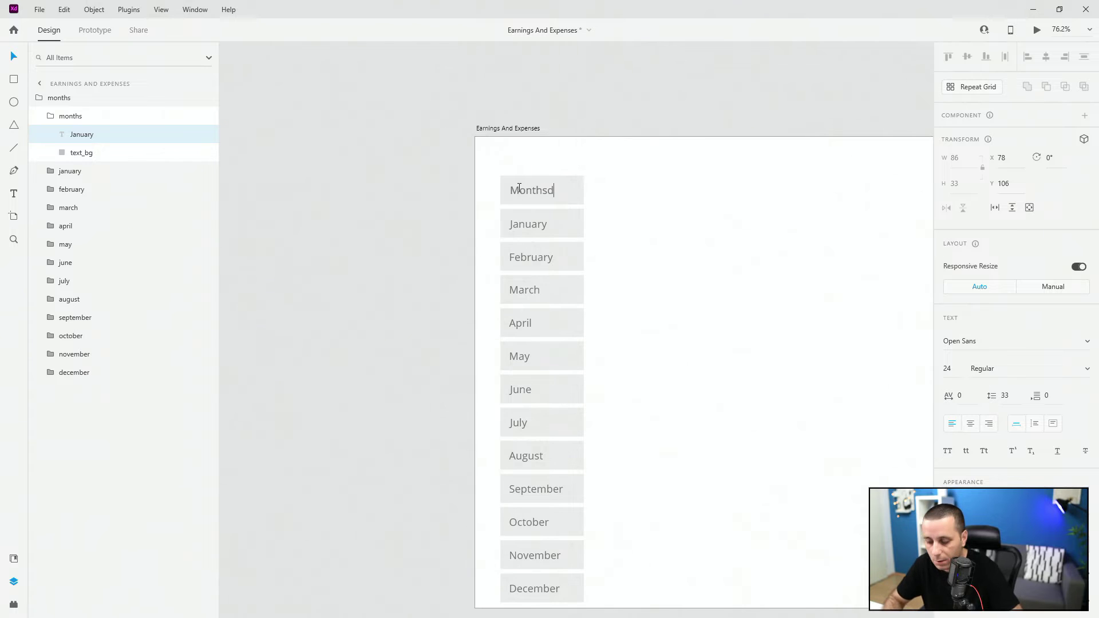
key("BackSpace")
key("Escape")
Collapse the outer months stack and centre it vertically on the artboard with its header row included.
key("ctrl+0")
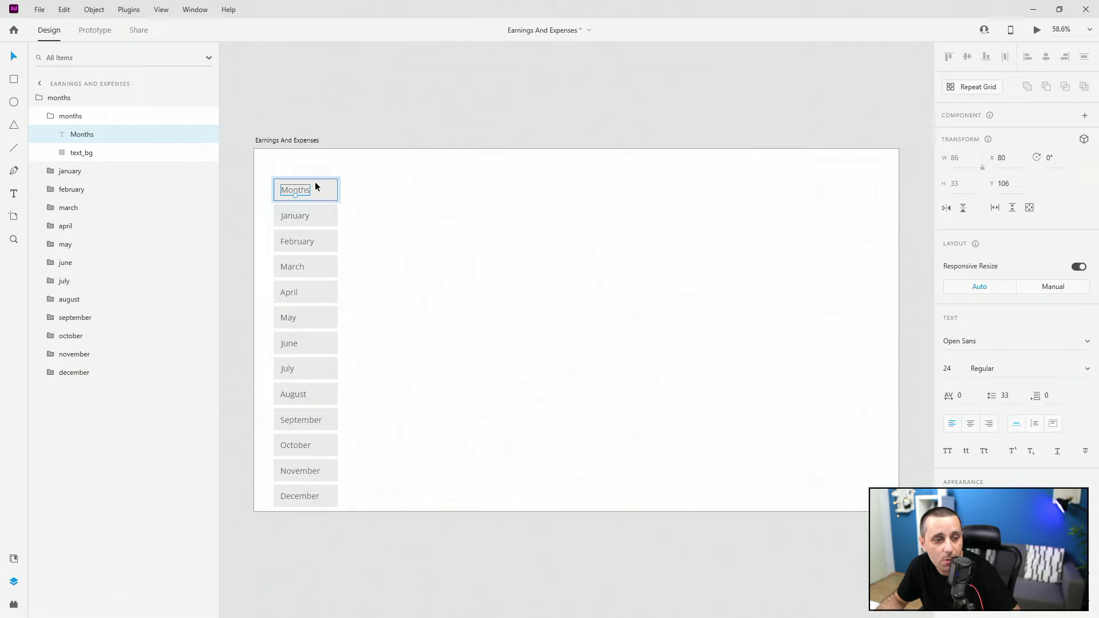
left_click(41, 98)
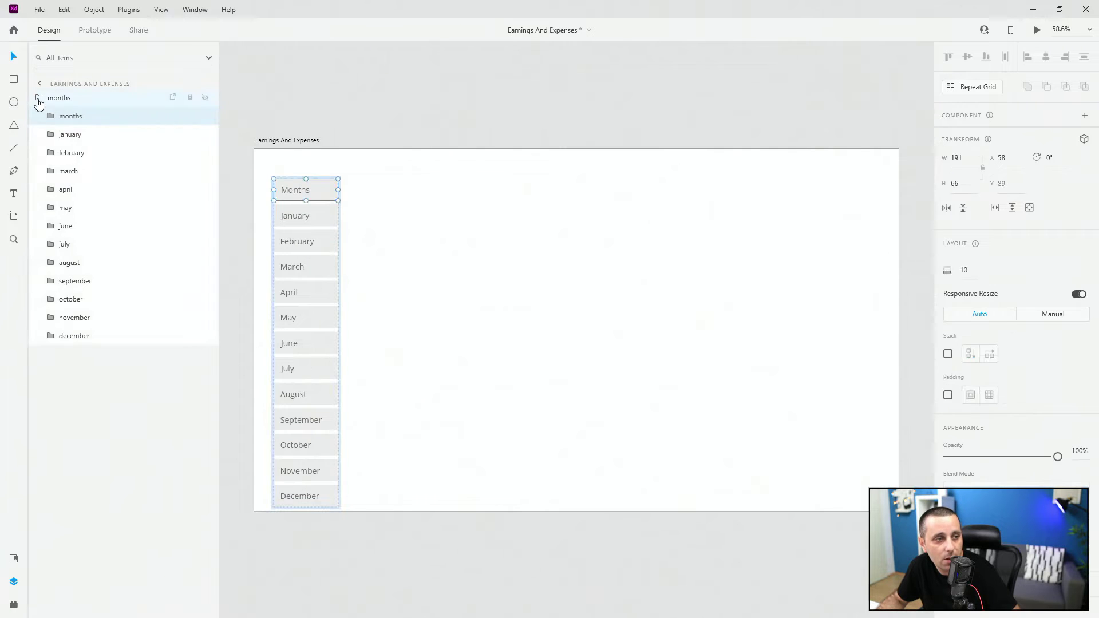
left_click(966, 56)
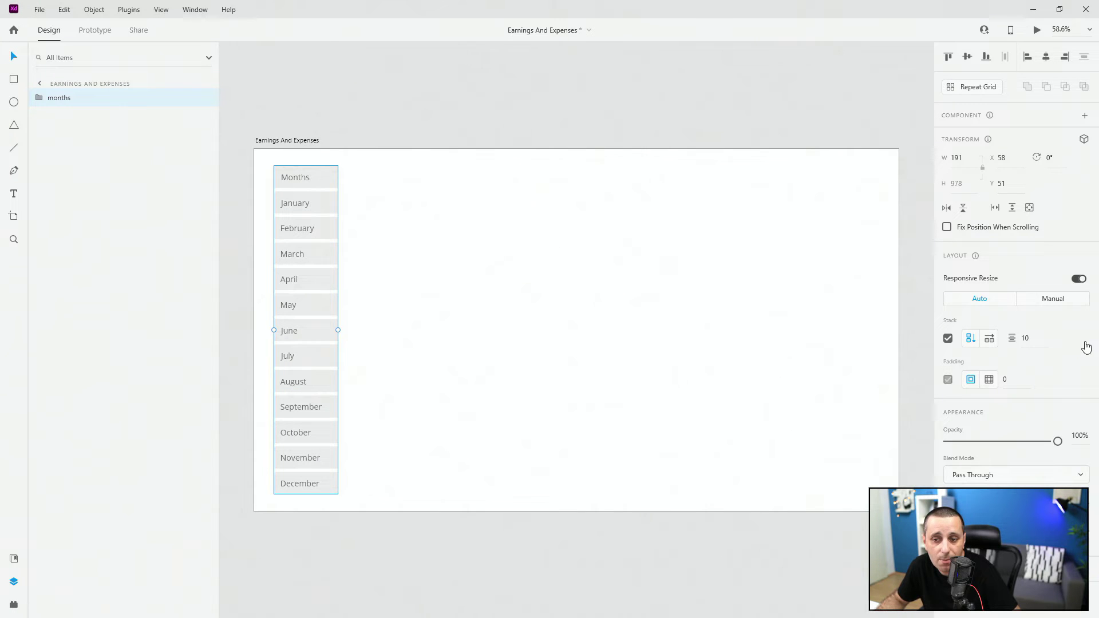
Try a spacing of 20 between the rows of the months stack, and undo it.
left_click(1033, 341)
type("20")
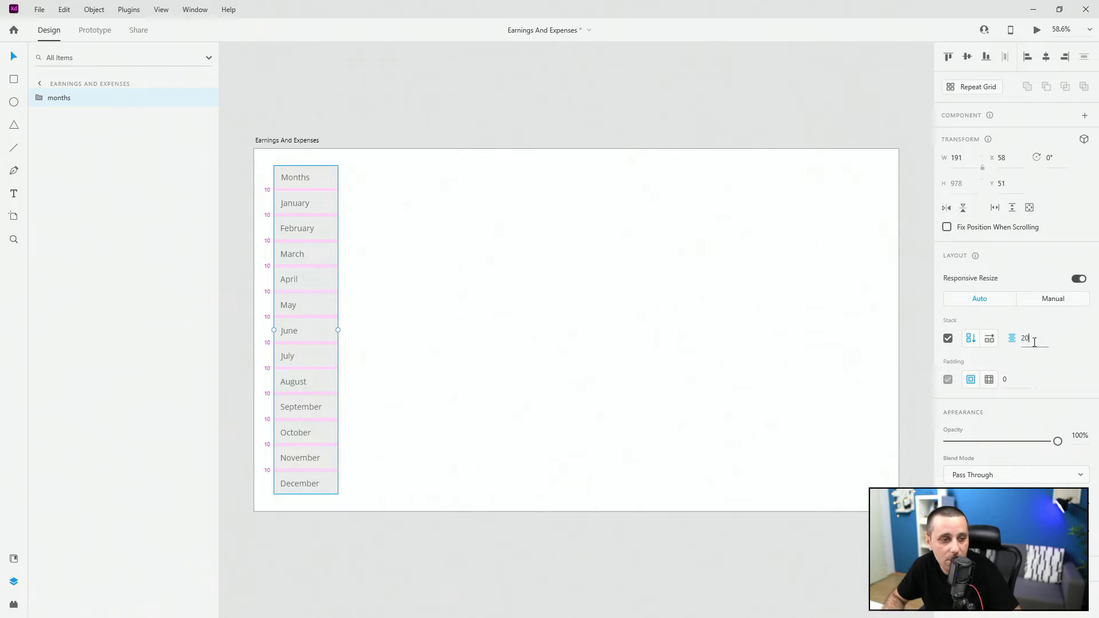
key("Return")
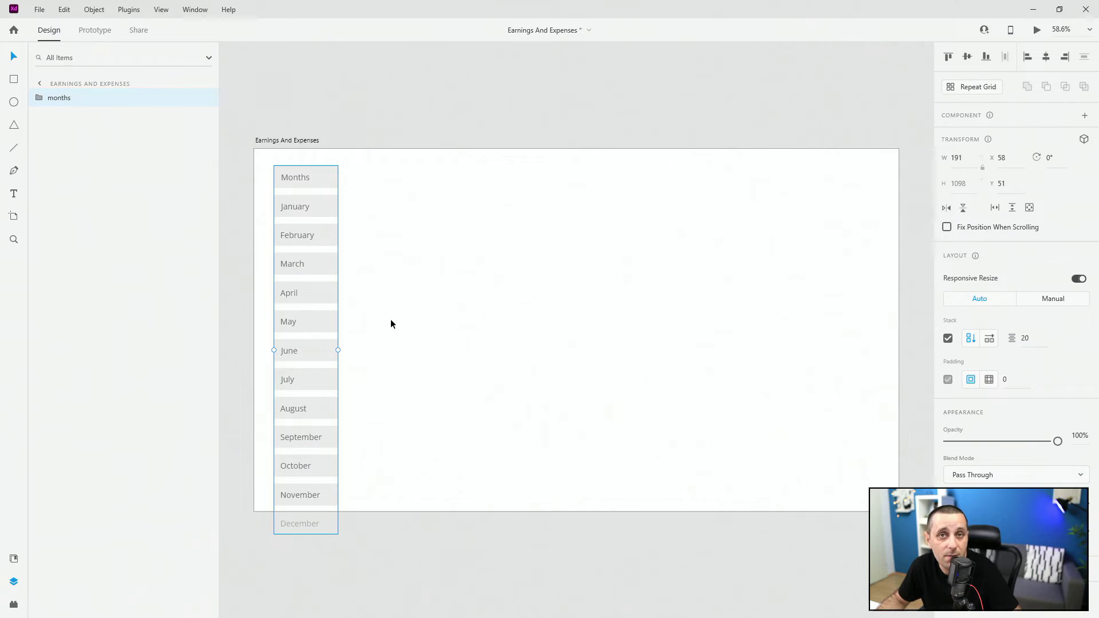
key("ctrl+z")
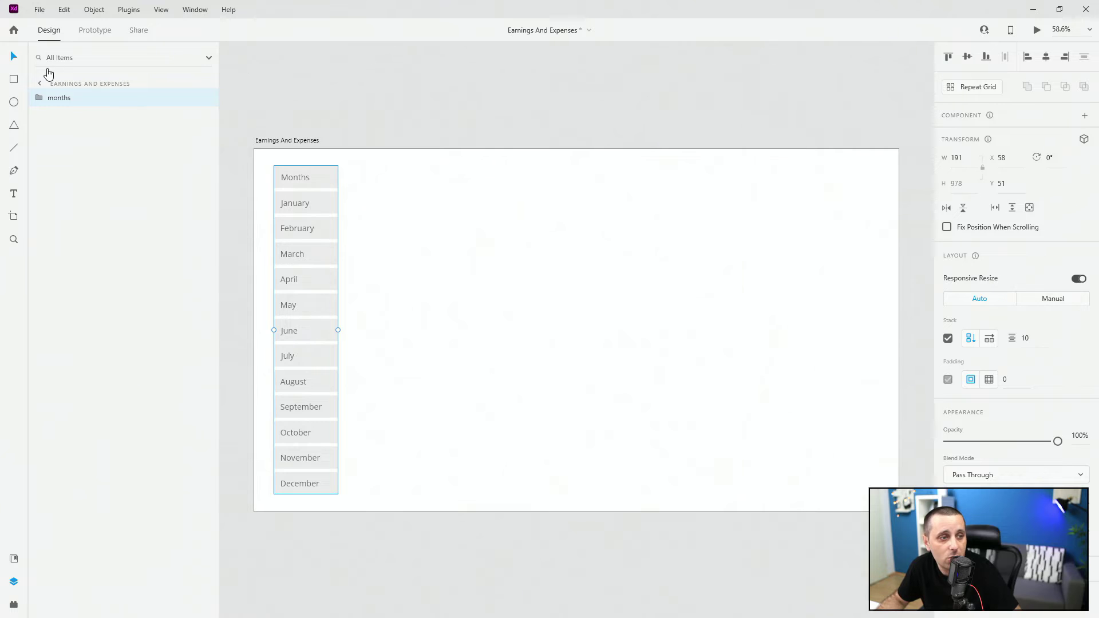
Duplicate the months stack and place the copy right beside the original, at X 259.
left_click(437, 211)
left_click(325, 178)
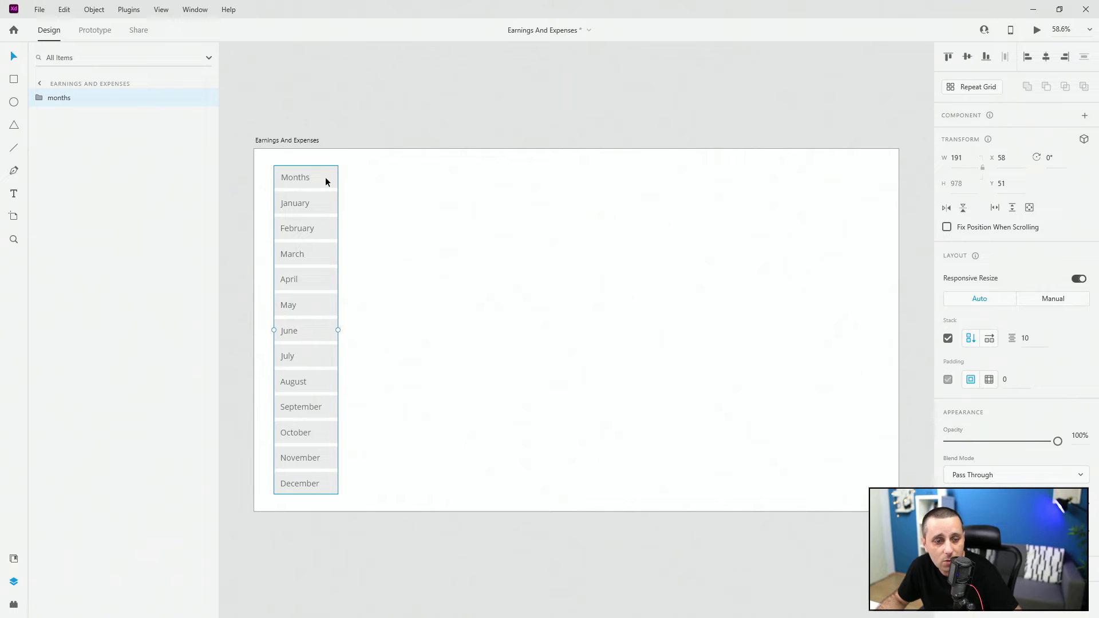
left_click(43, 98)
left_click(43, 98)
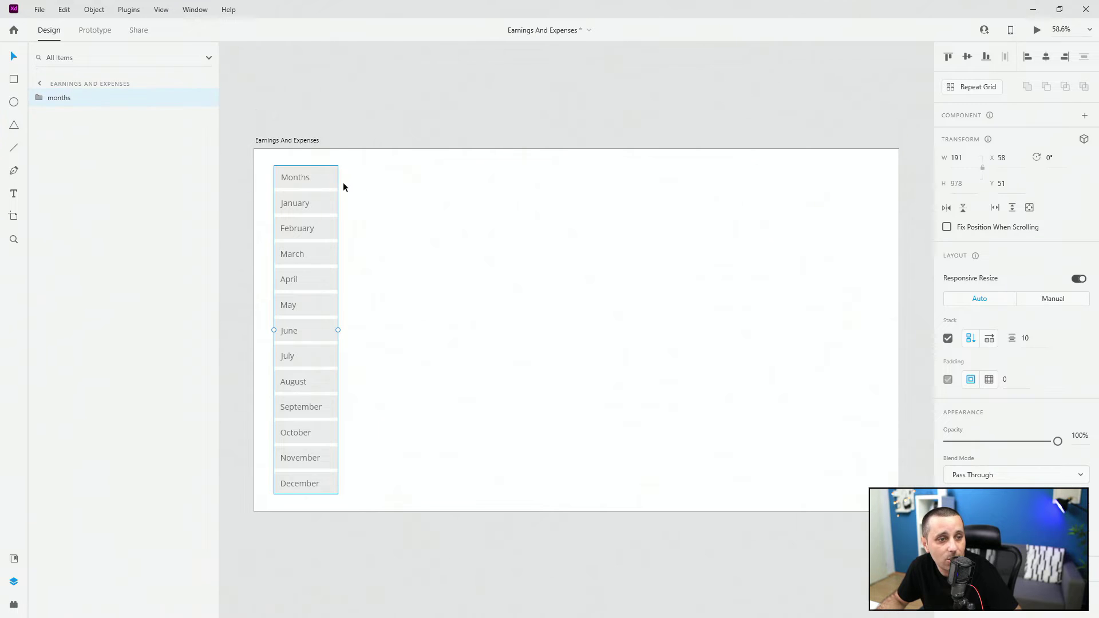
key("ctrl+d")
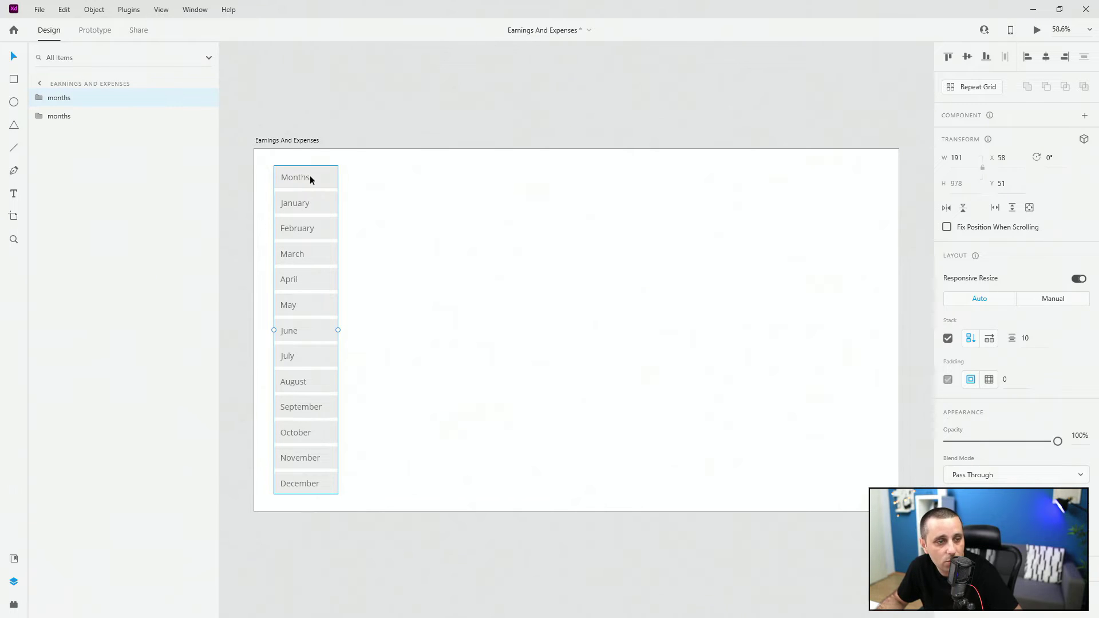
left_click_drag(310, 176, 369, 180)
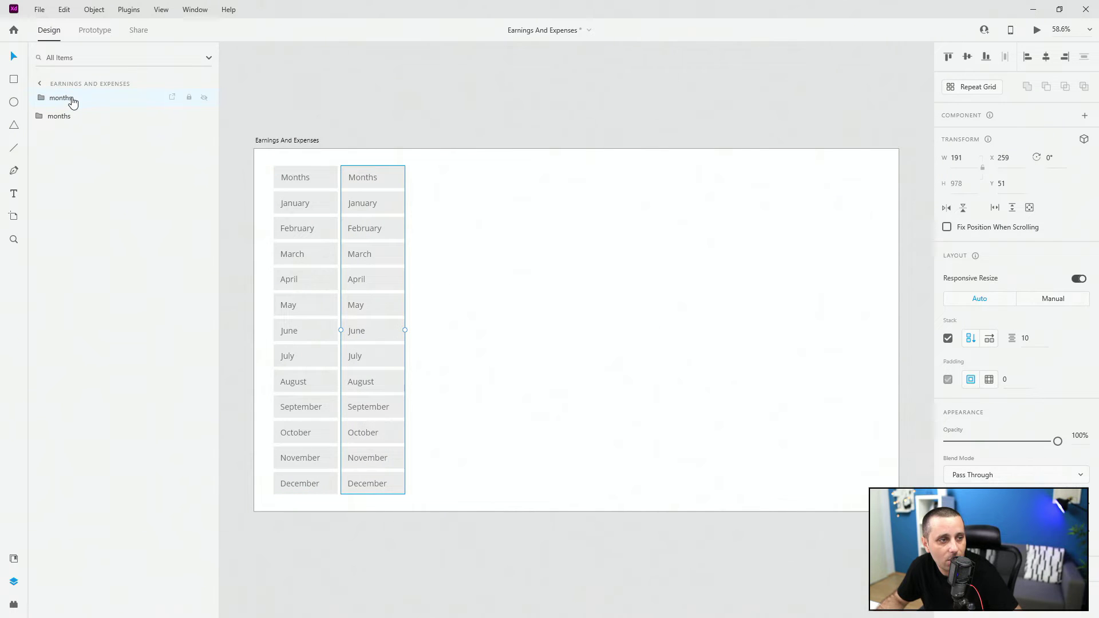
Move the duplicated stack below the original in the layer order and rename it "earnings".
left_click_drag(71, 100, 67, 137)
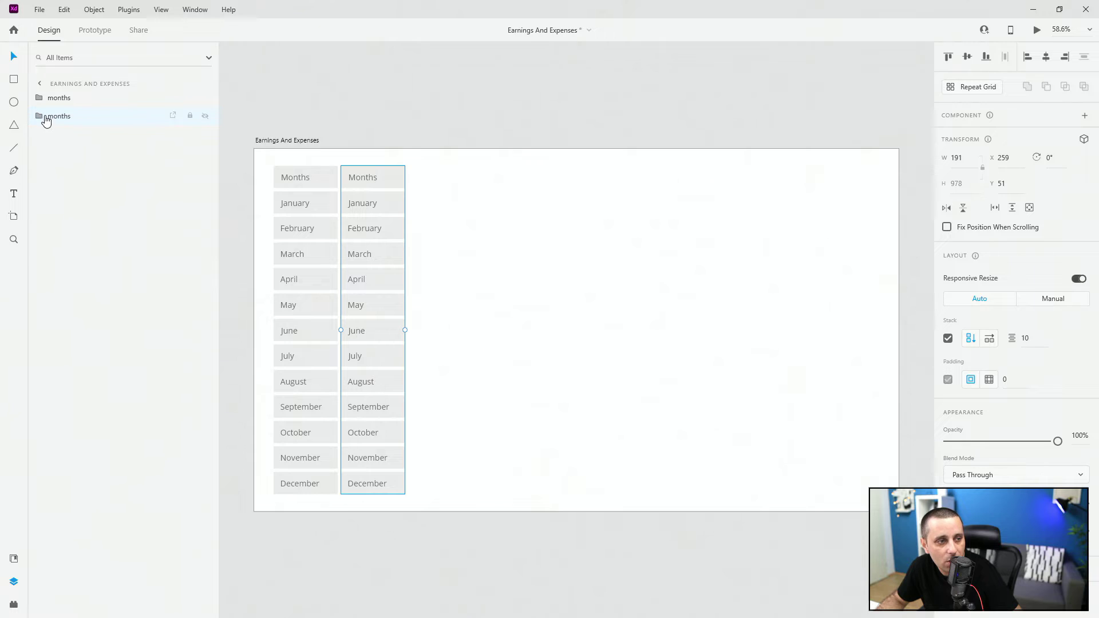
double_click(61, 117)
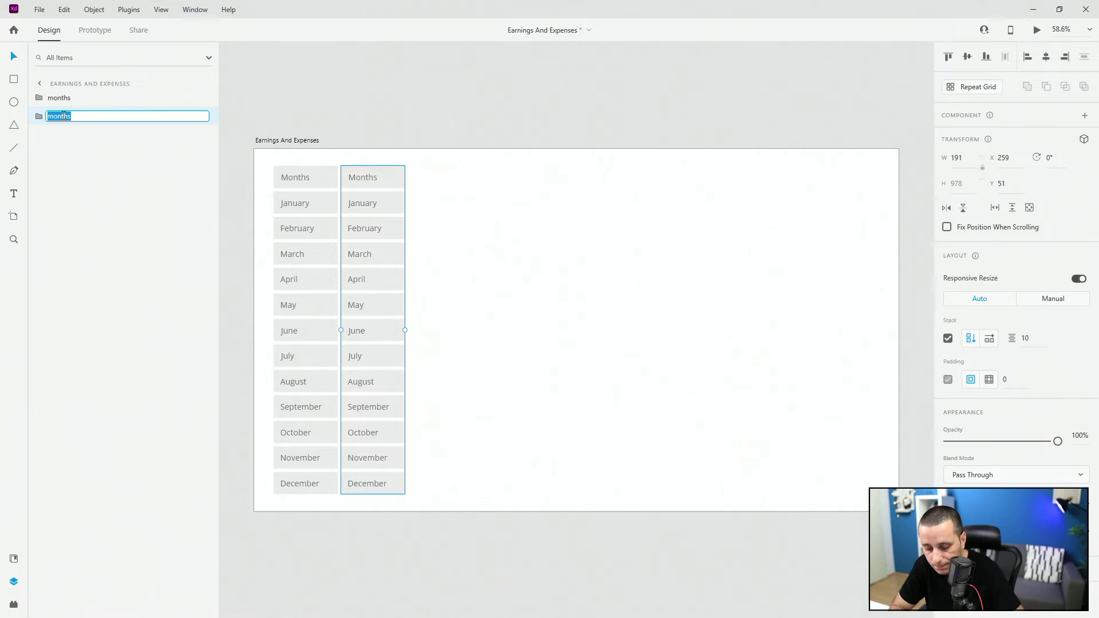
type("earning")
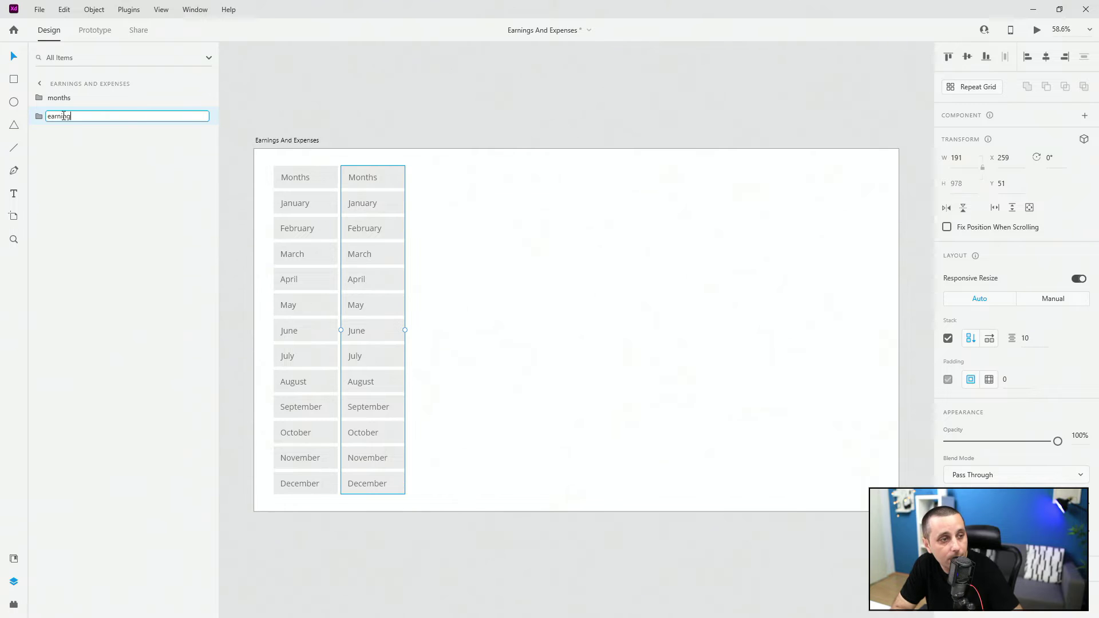
type("s")
key("Return")
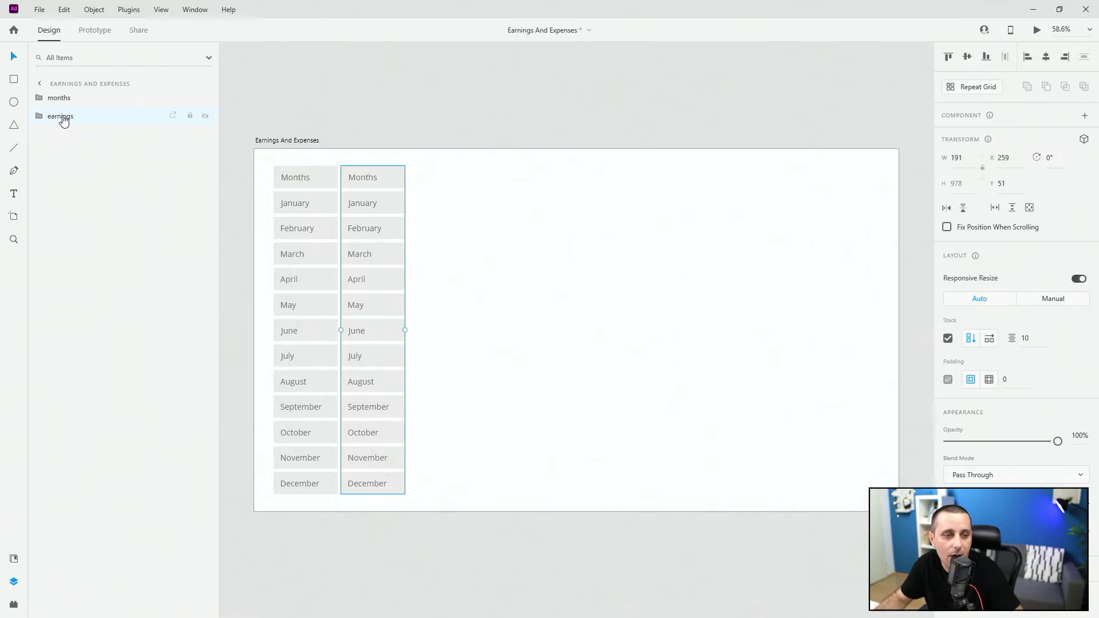
Change the header label of the earnings column to "99 Designs".
double_click(363, 174)
double_click(363, 174)
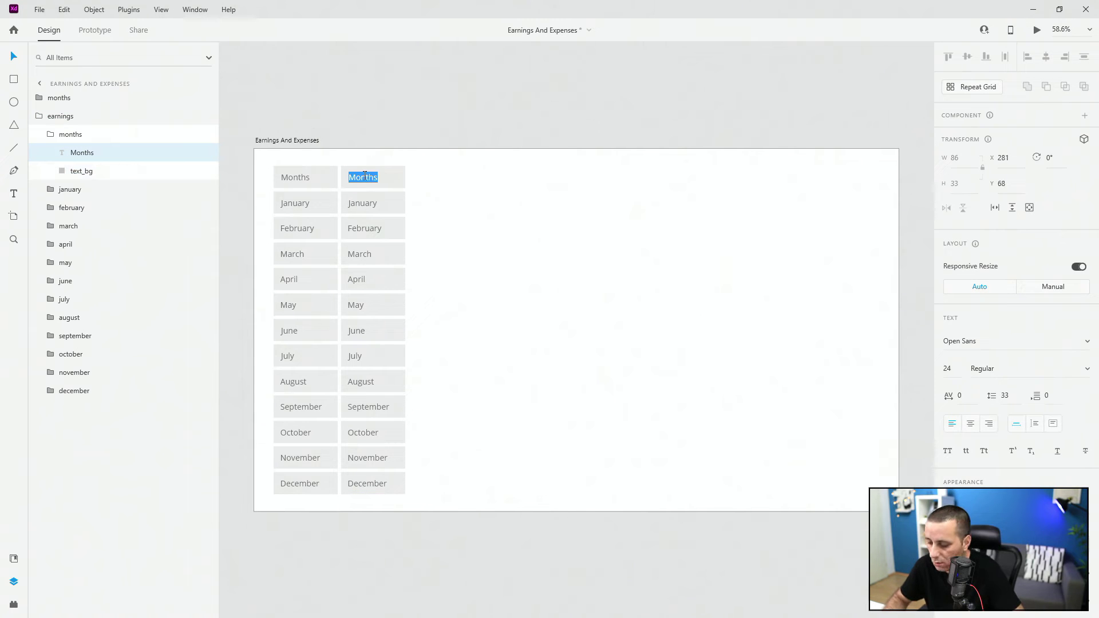
type("99 Designs")
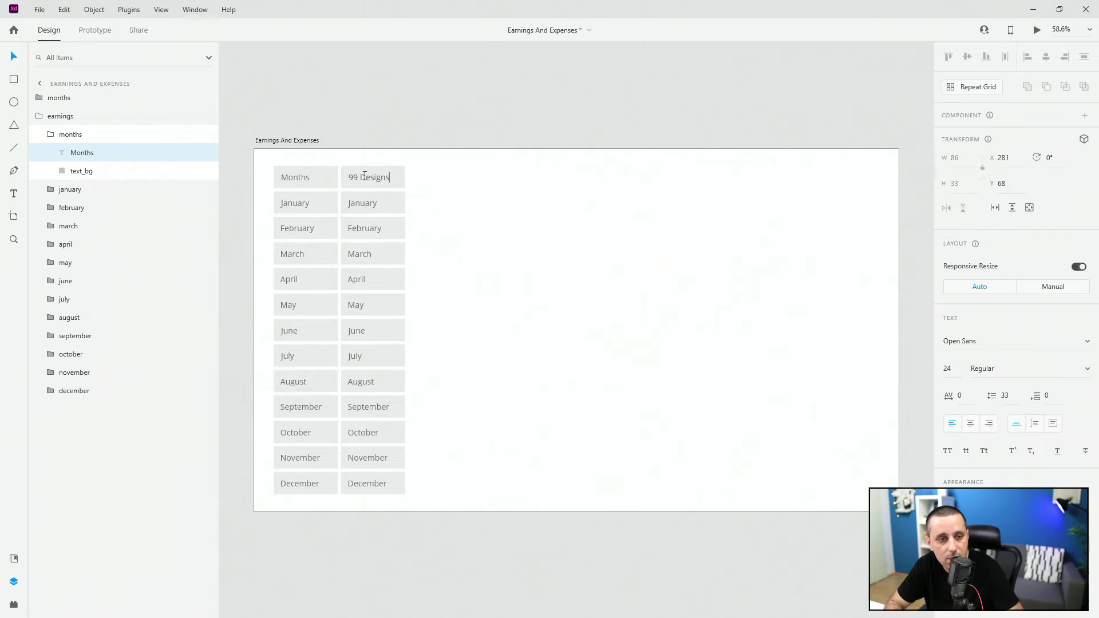
key("Escape")
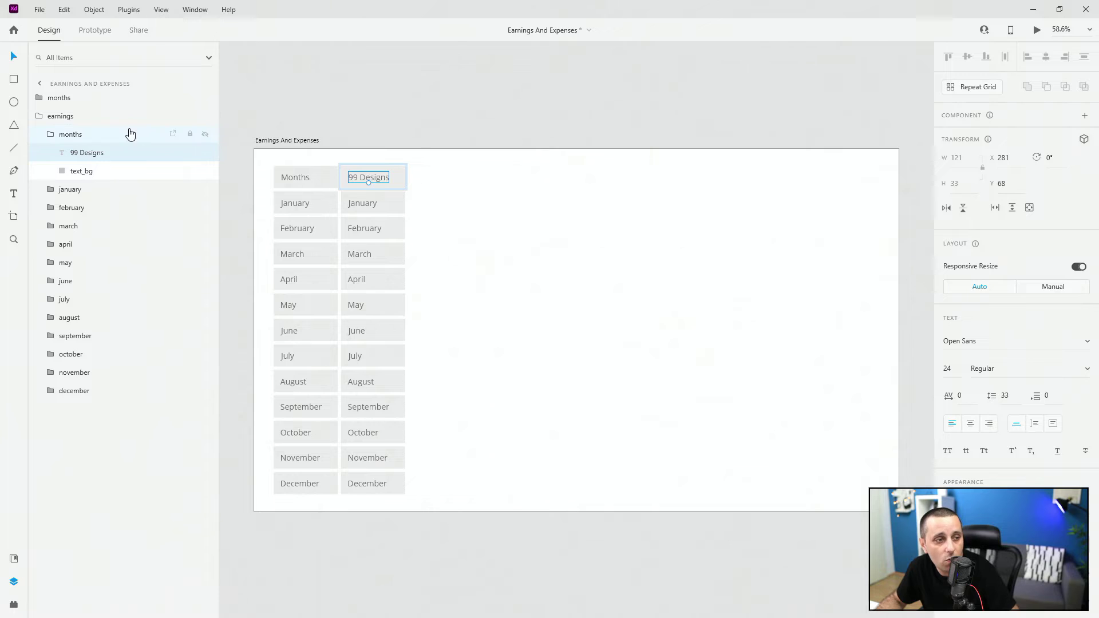
Rename the header row's group in the earnings stack to "earning".
double_click(77, 135)
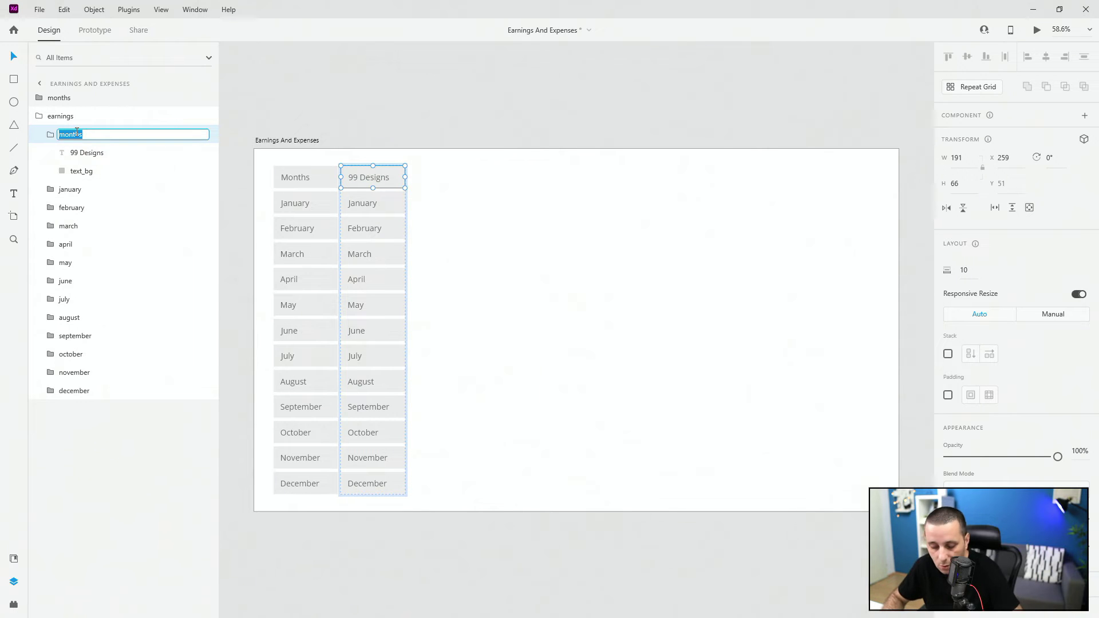
type("earnings")
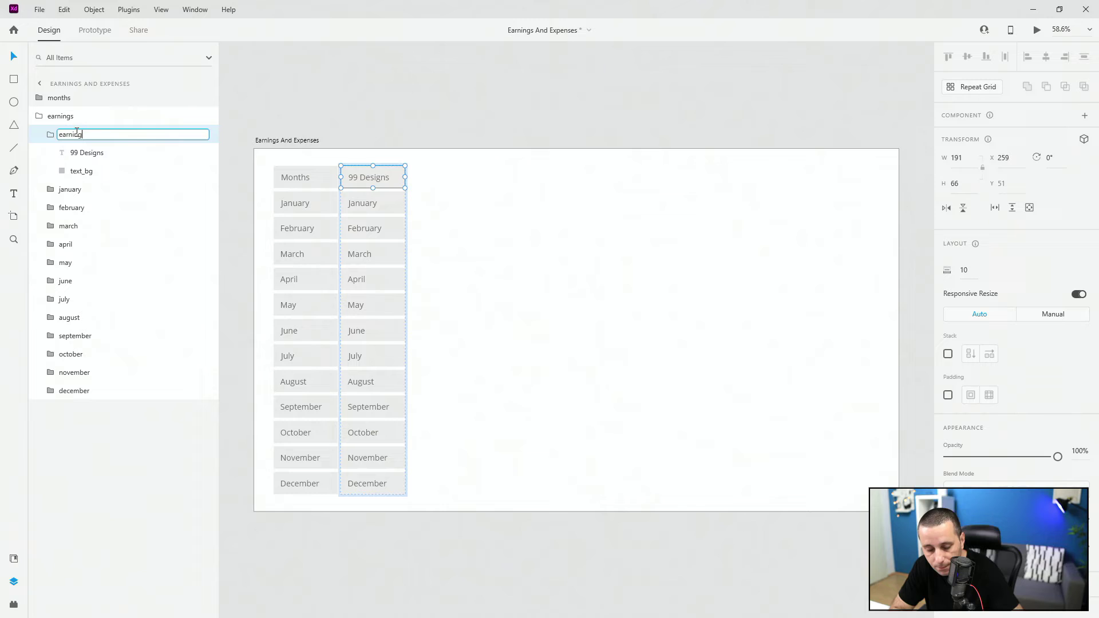
key("Return")
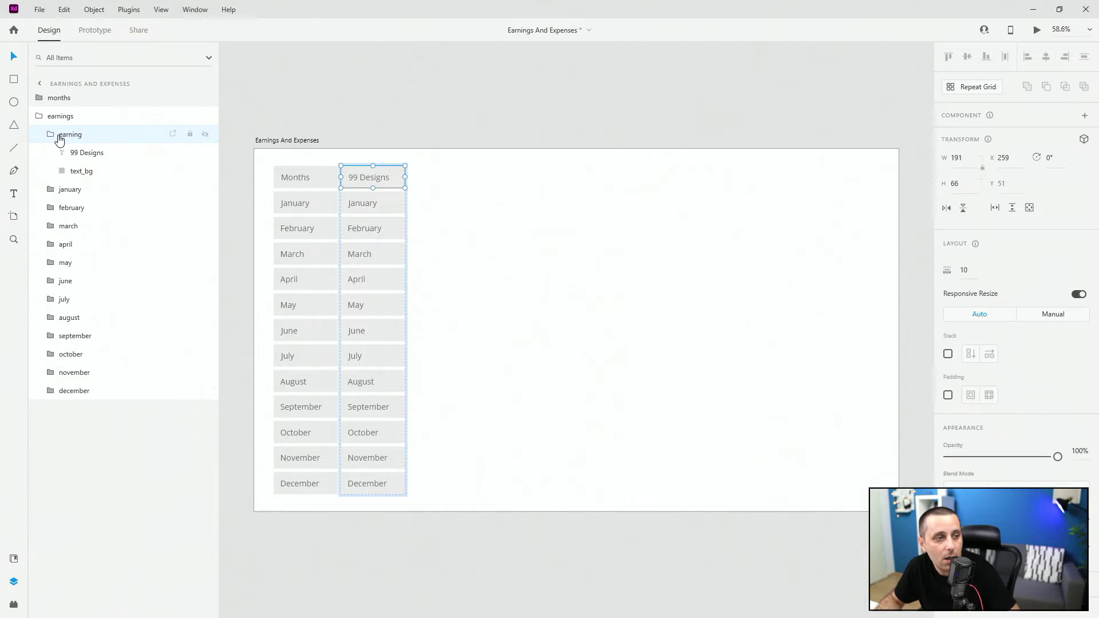
Collapse the "earning" header group and rename the january to may groups in the earnings stack to "text".
left_click(51, 135)
left_click(67, 158)
double_click(66, 153)
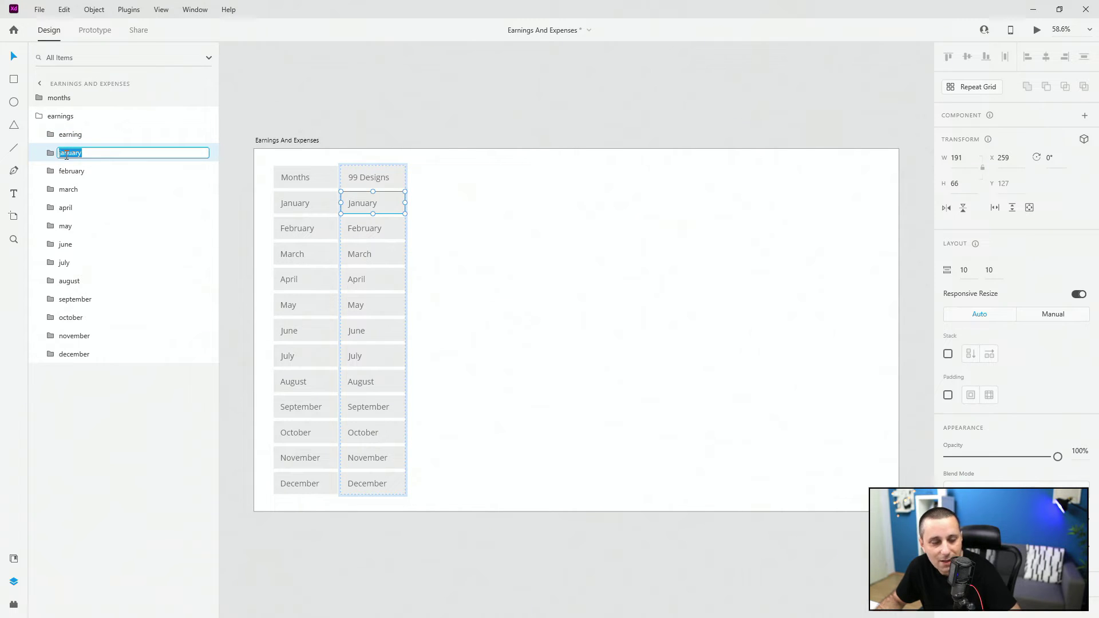
type("text")
double_click(67, 153)
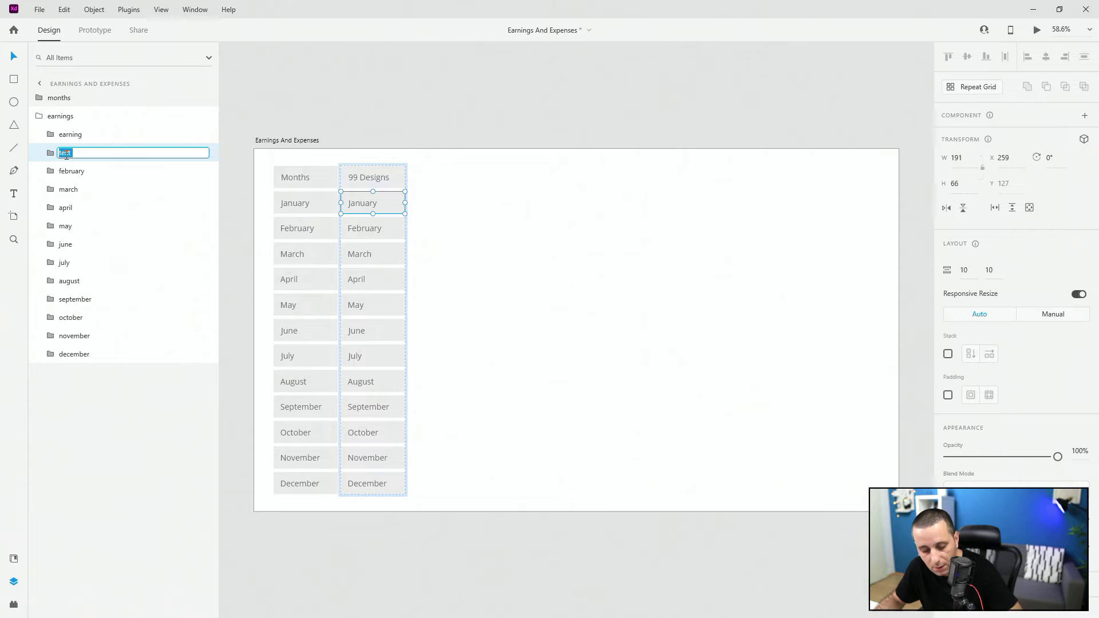
double_click(75, 170)
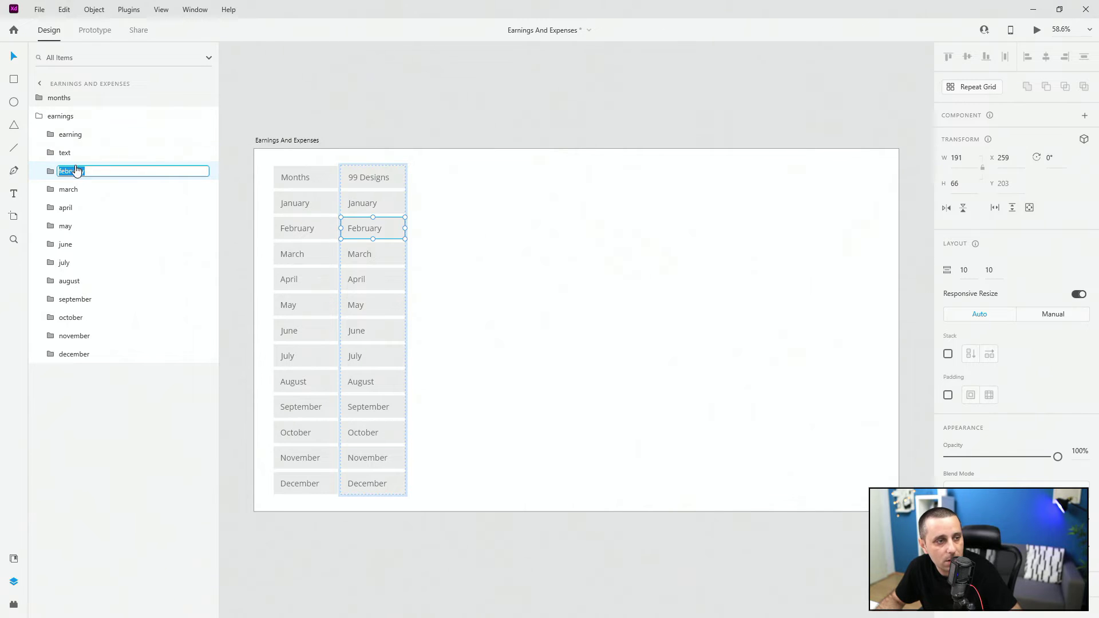
type("text")
key("Tab")
type("text")
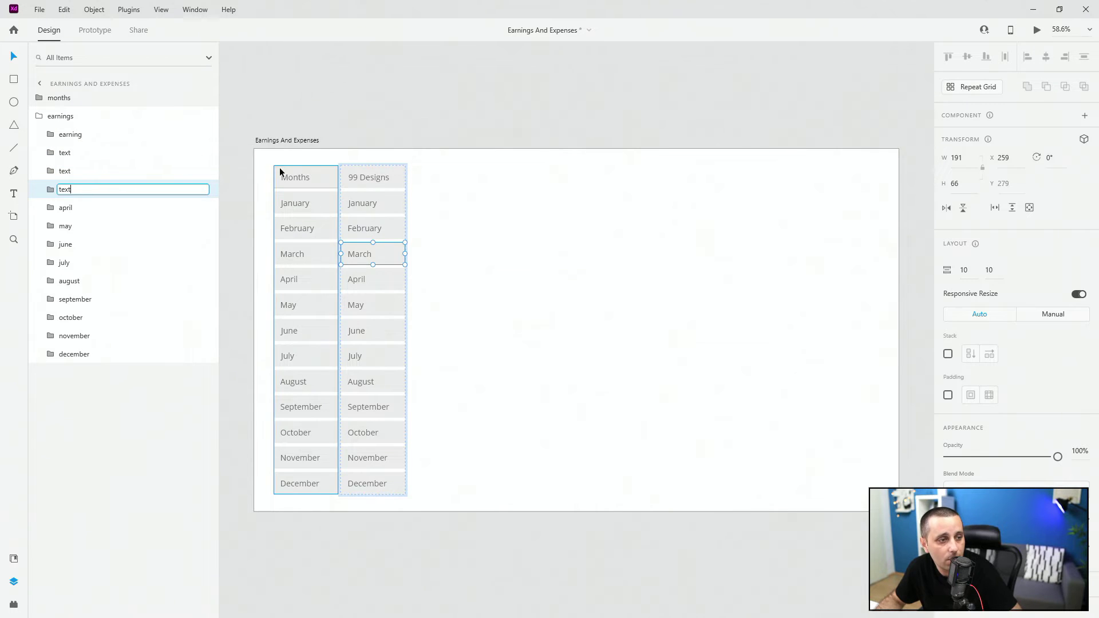
key("Tab")
type("text")
key("Tab")
type("text")
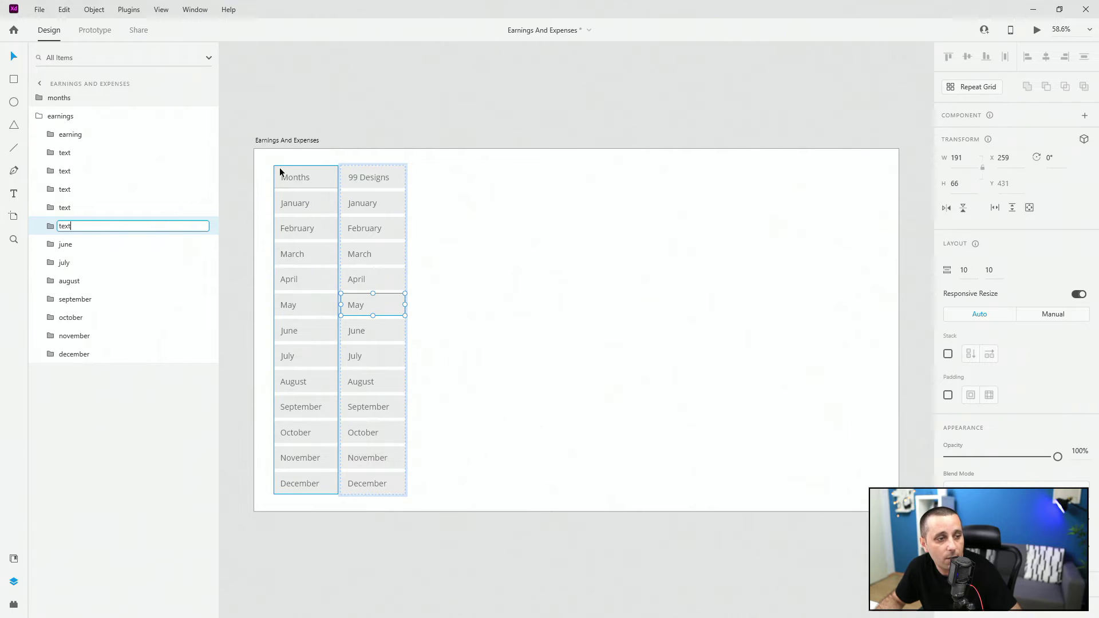
Rename the june to december groups in the earnings stack to "text".
key("Tab")
type("text")
key("Tab")
type("text")
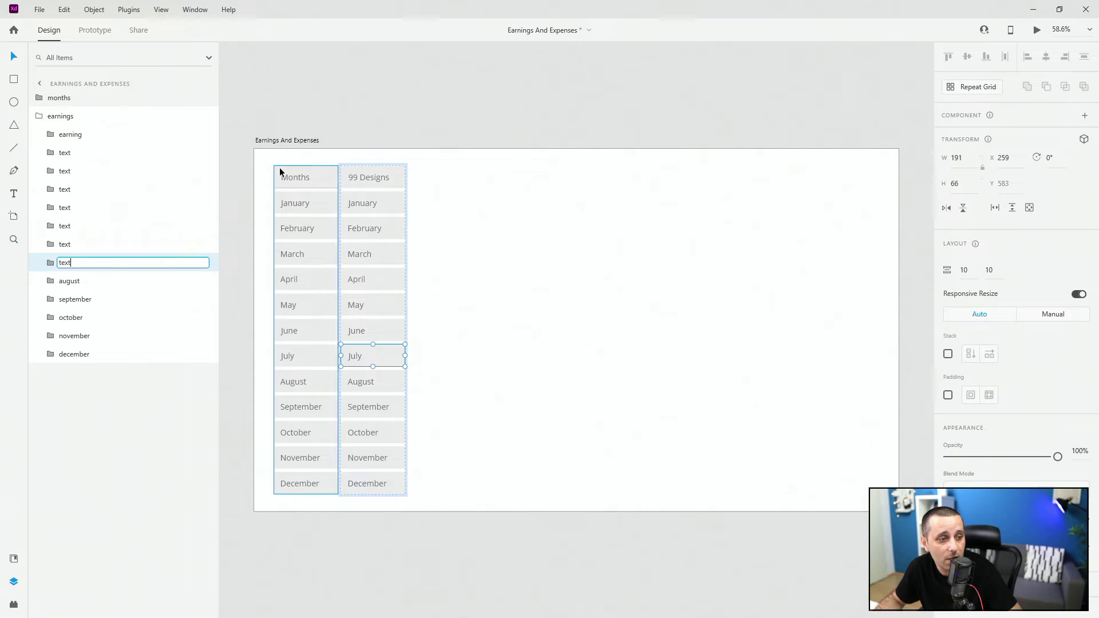
key("Tab")
type("text")
key("Tab")
type("text")
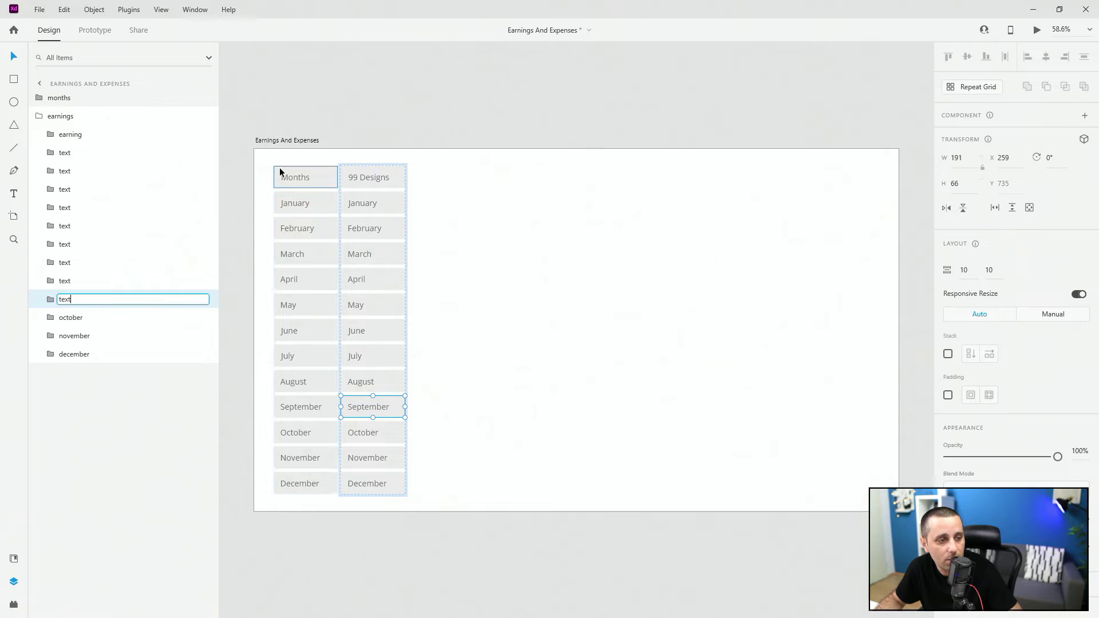
key("Tab")
type("text")
key("Tab")
type("text")
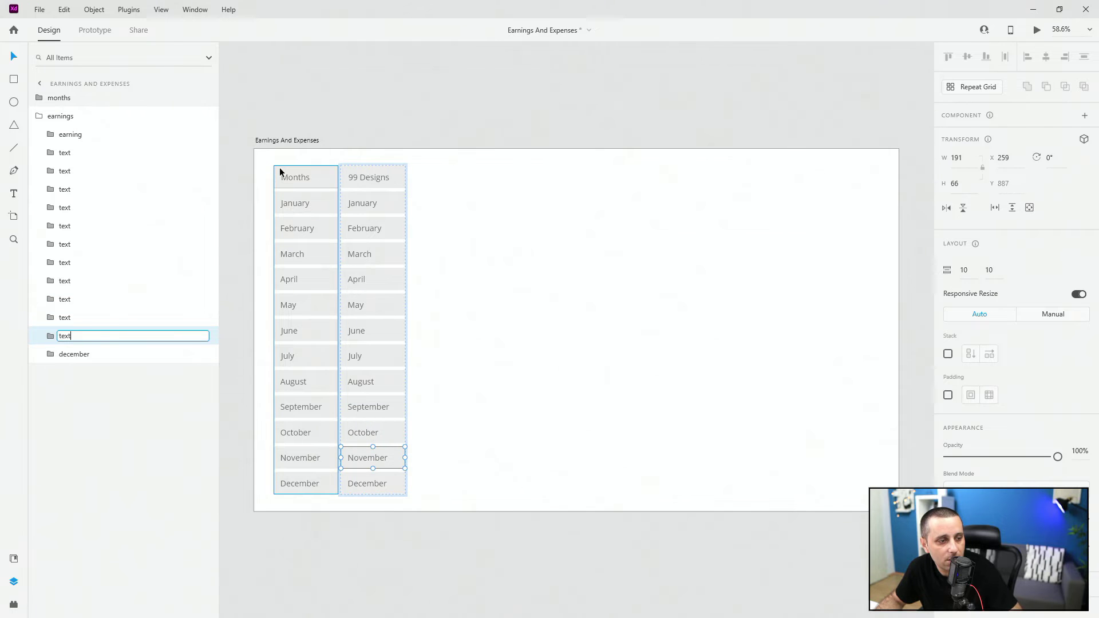
key("Tab")
type("text")
left_click(438, 184)
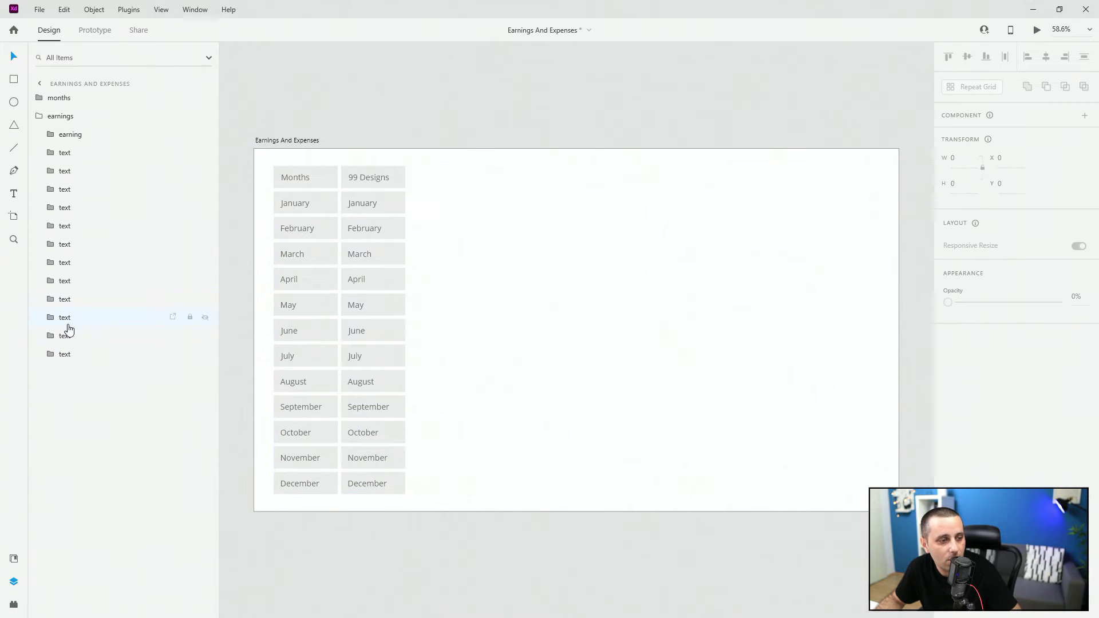
Expand the "text" groups of the December up to February rows in the earnings stack.
left_click(51, 354)
left_click(51, 336)
left_click(51, 317)
left_click(51, 300)
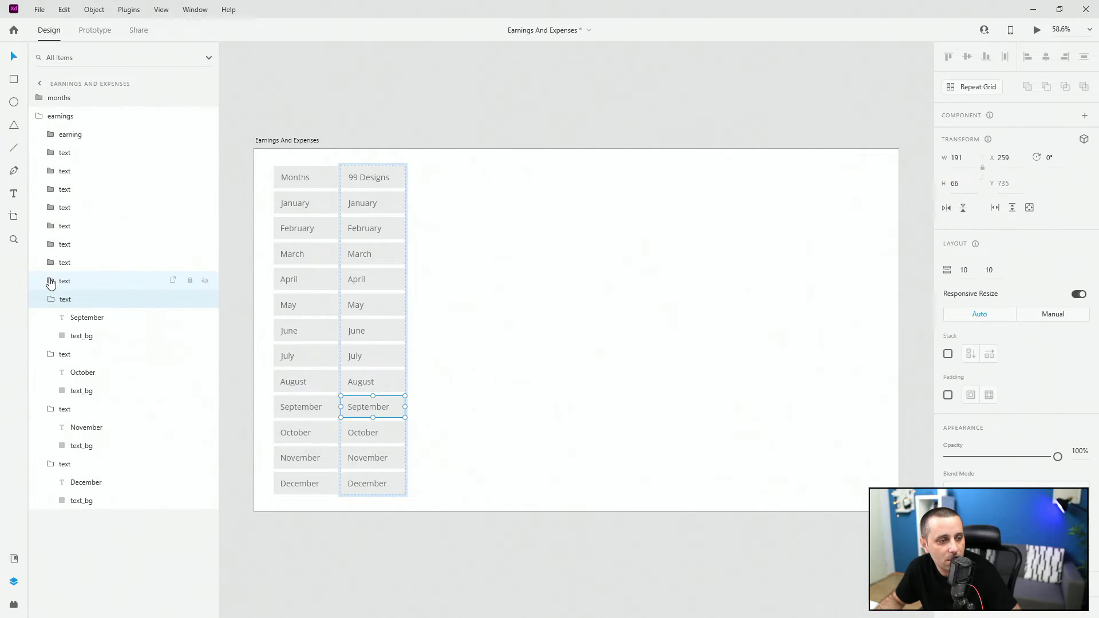
left_click(51, 281)
left_click(51, 262)
left_click(51, 244)
left_click(51, 226)
left_click(51, 207)
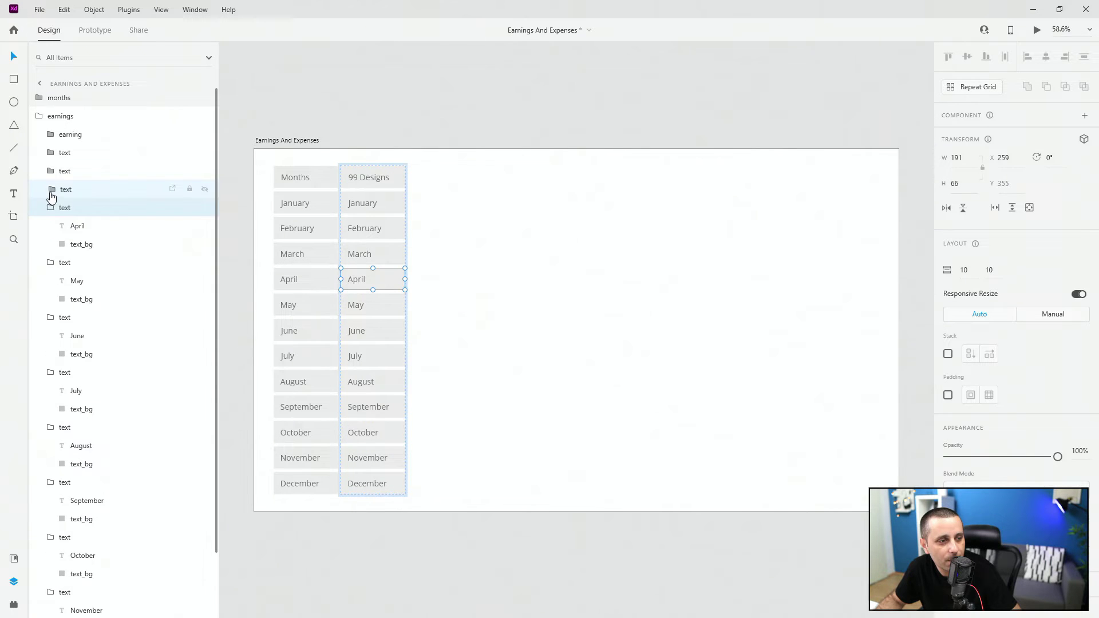
left_click(51, 189)
left_click(51, 171)
Clear the month names from the February, March, April and May cells of the 99 Designs column.
left_click(105, 187)
key("Return")
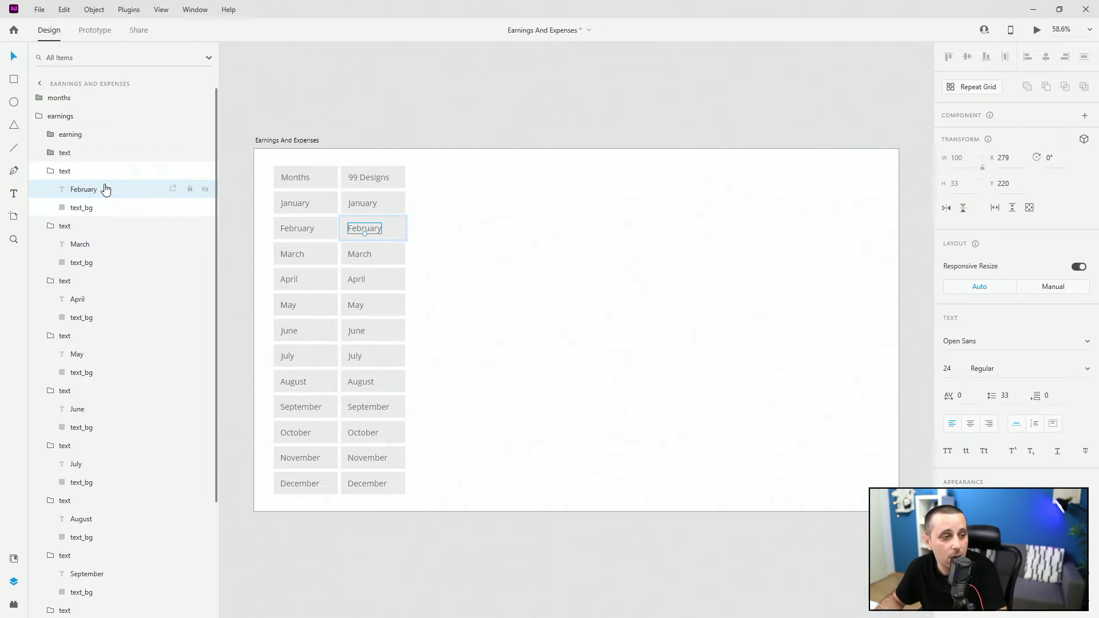
key("BackSpace")
left_click(93, 243)
key("Return")
key("BackSpace")
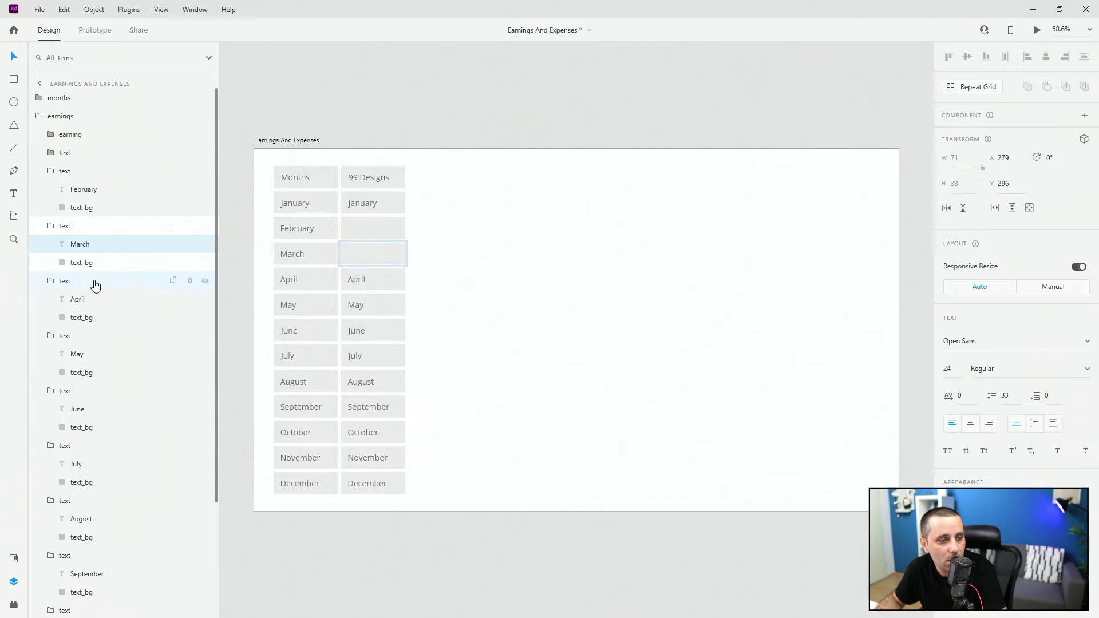
left_click(89, 300)
key("Return")
key("BackSpace")
left_click(91, 351)
key("Return")
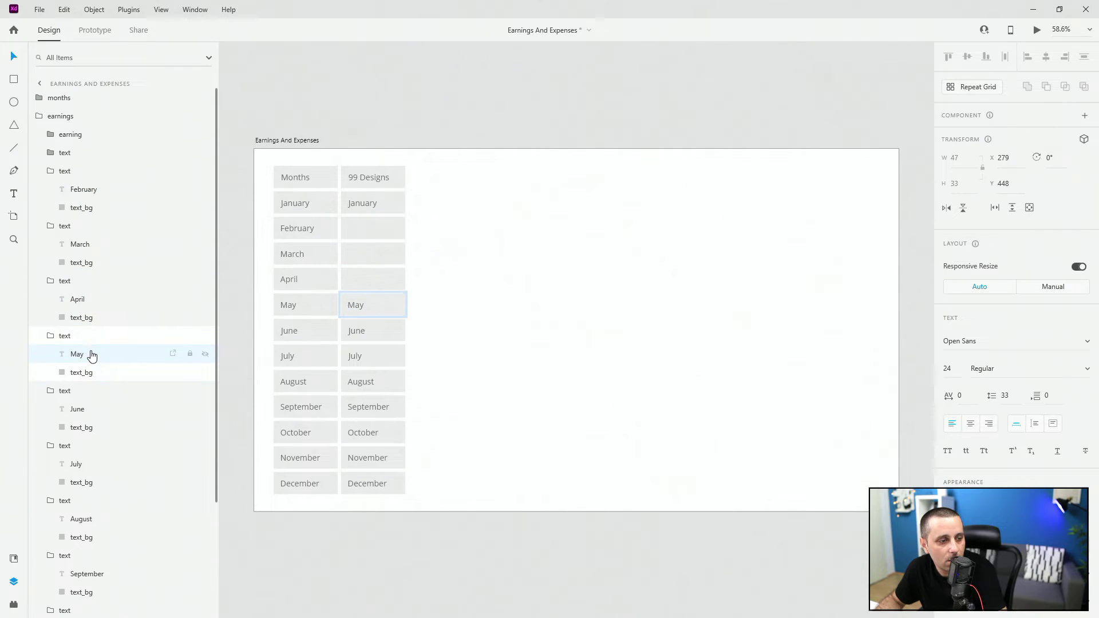
key("BackSpace")
Clear the month names from the June, July, August and September cells of the 99 Designs column.
left_click(93, 412)
key("Return")
key("BackSpace")
left_click(92, 463)
key("Return")
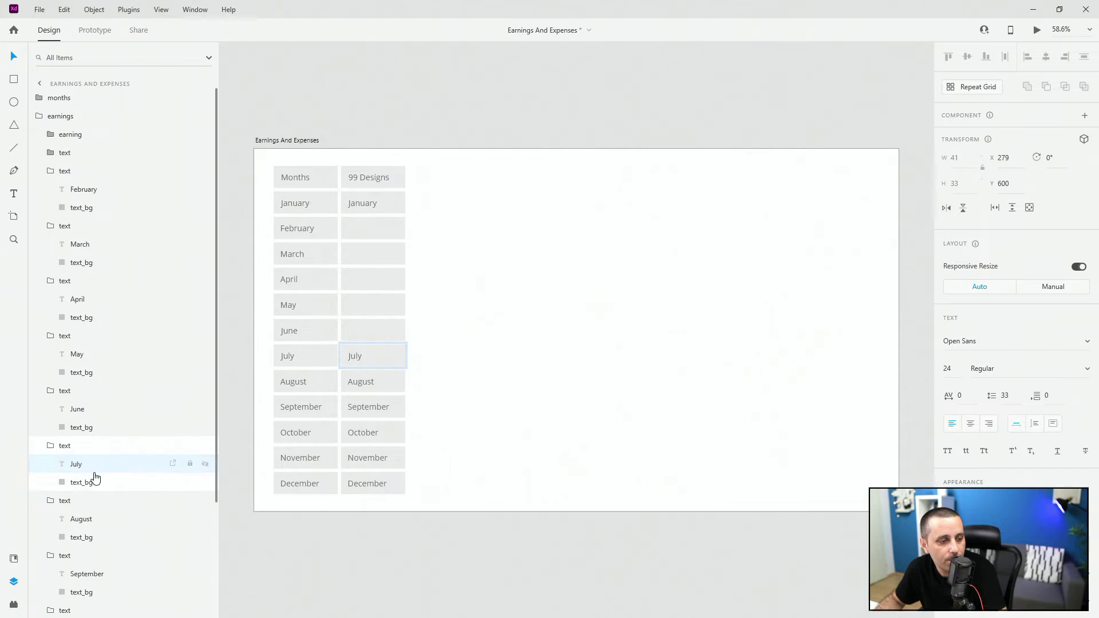
key("BackSpace")
left_click(96, 518)
key("Return")
key("BackSpace")
left_click(95, 573)
key("Return")
key("BackSpace")
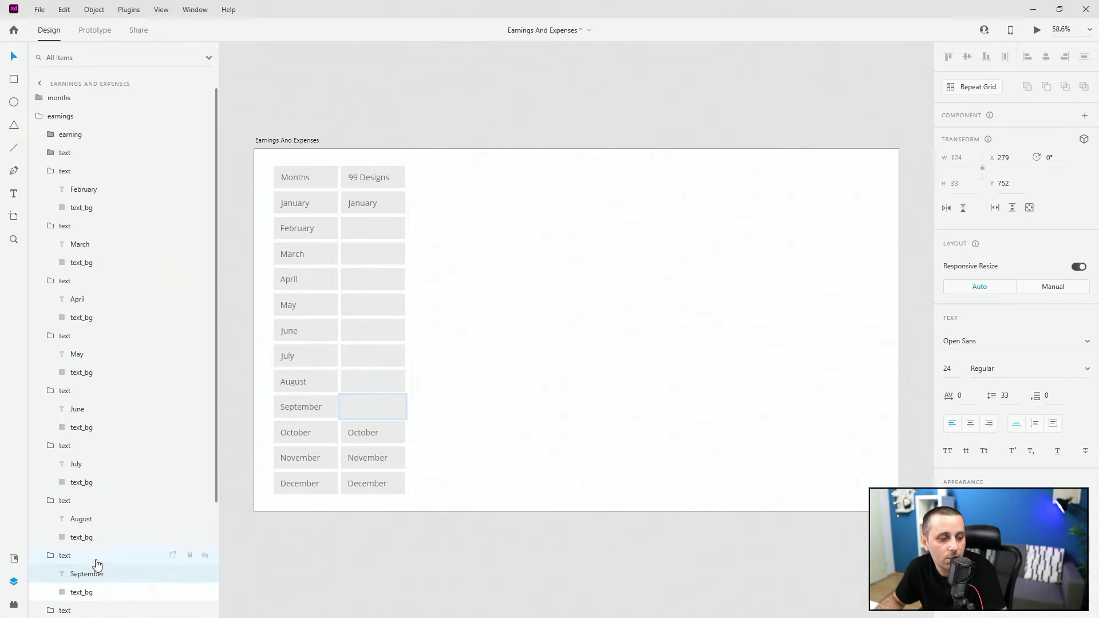
Clear the month names from the October, November and December cells of the 99 Designs column.
scroll(122, 459, "down", 3)
left_click(109, 480)
key("Return")
key("BackSpace")
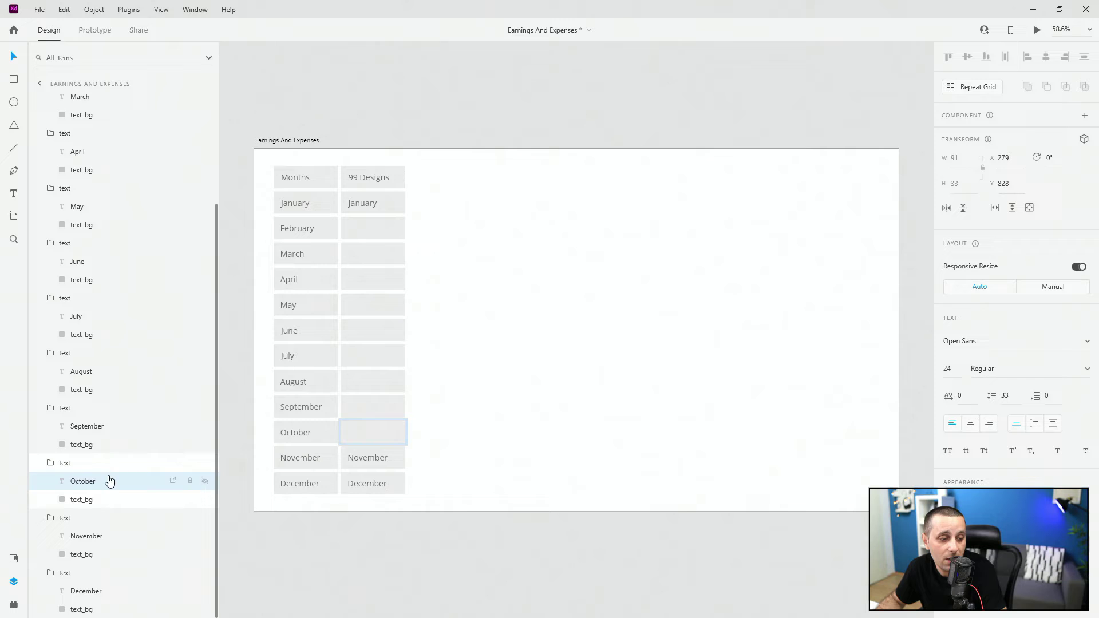
left_click(102, 535)
key("Return")
key("BackSpace")
left_click(95, 591)
key("Return")
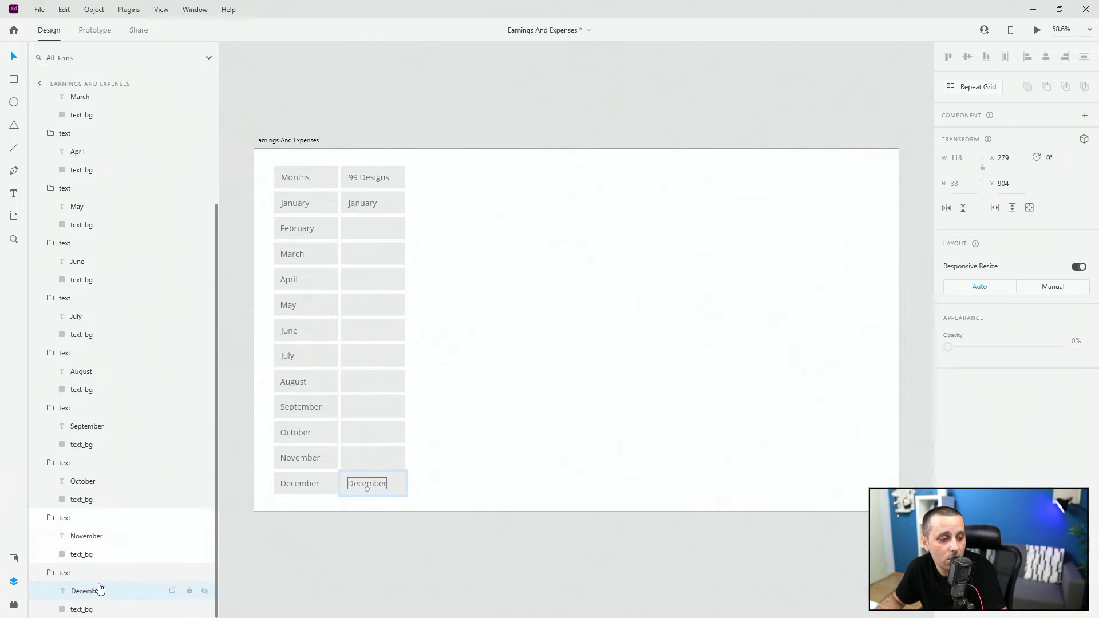
key("BackSpace")
Collapse the expanded "text" groups of the March to December rows in the earnings stack.
left_click(46, 572)
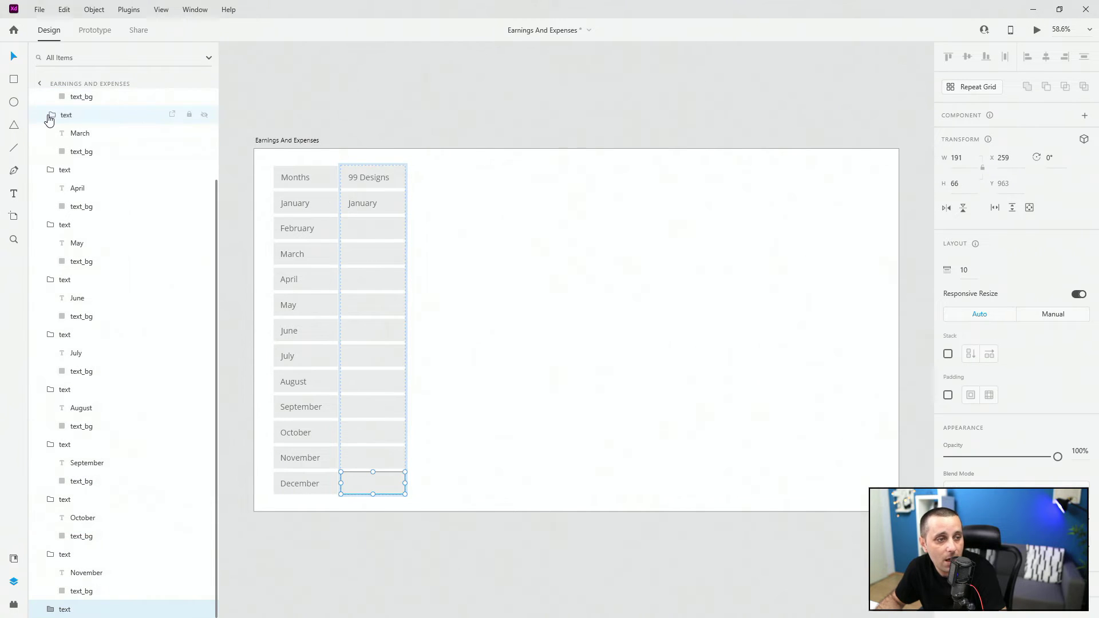
left_click(50, 115)
left_click(50, 167)
left_click(50, 223)
left_click(50, 279)
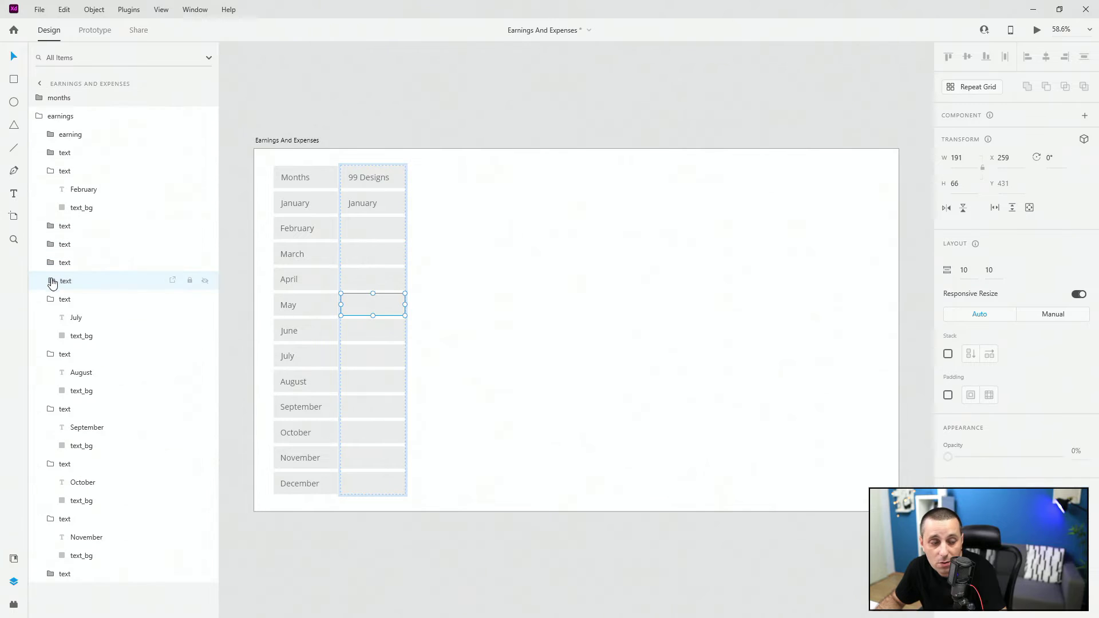
left_click(50, 306)
left_click(51, 335)
left_click(51, 336)
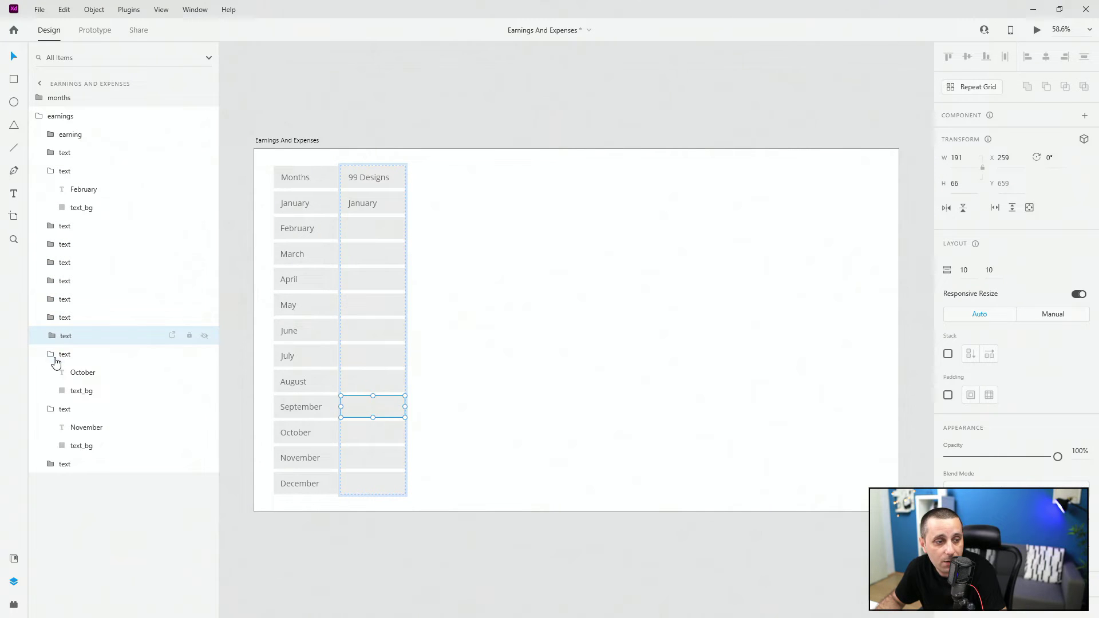
left_click(53, 356)
left_click(53, 372)
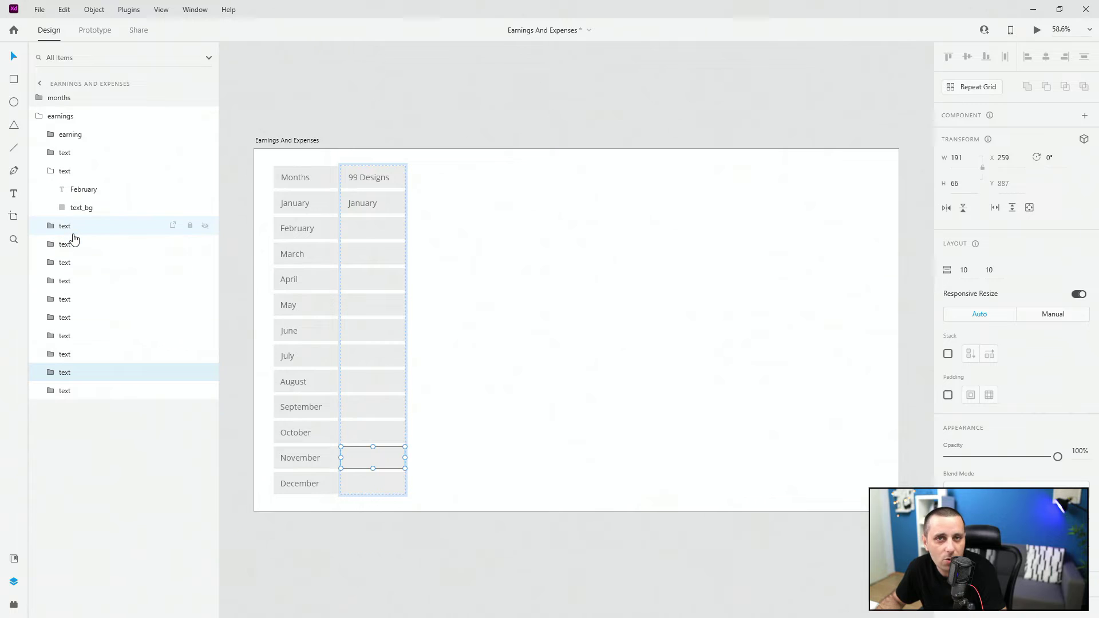
Replace the January text in the 99 Designs column with "$2000" and collapse that row's group.
double_click(366, 203)
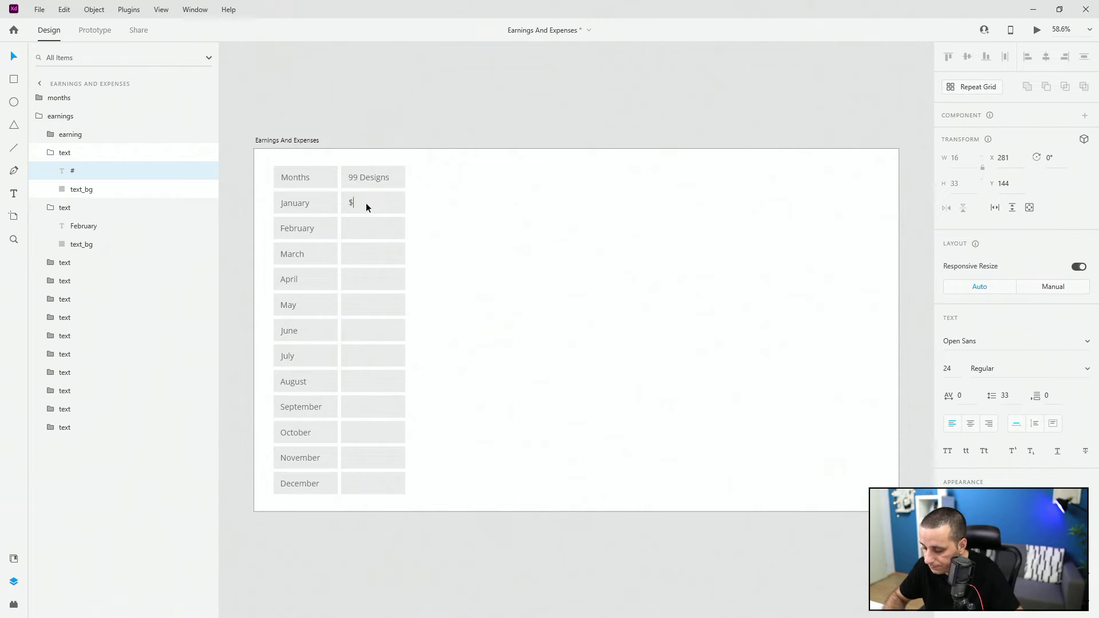
type("$2000")
key("Escape")
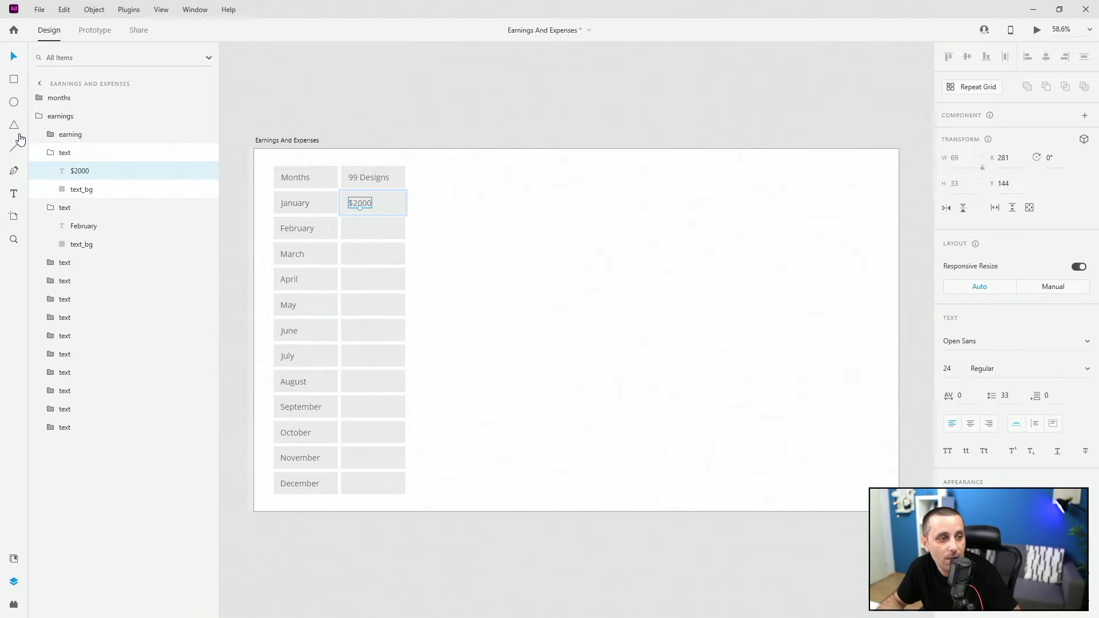
left_click(51, 154)
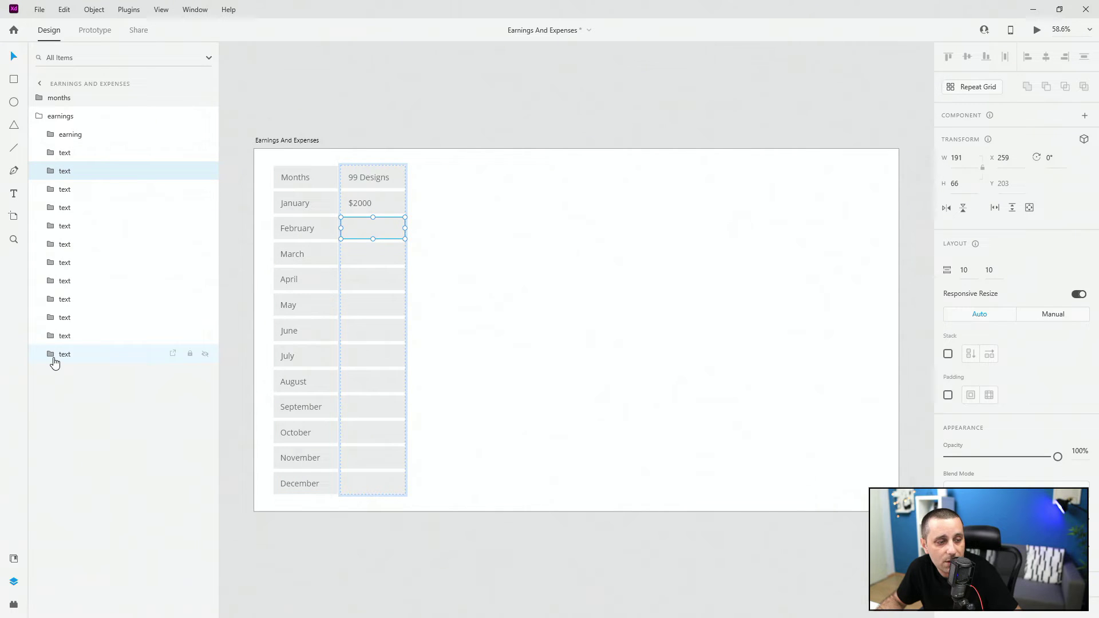
Darken the fill of the December cell's text_bg in the 99 Designs column to #DCDCDC.
left_click(54, 358)
left_click(85, 392)
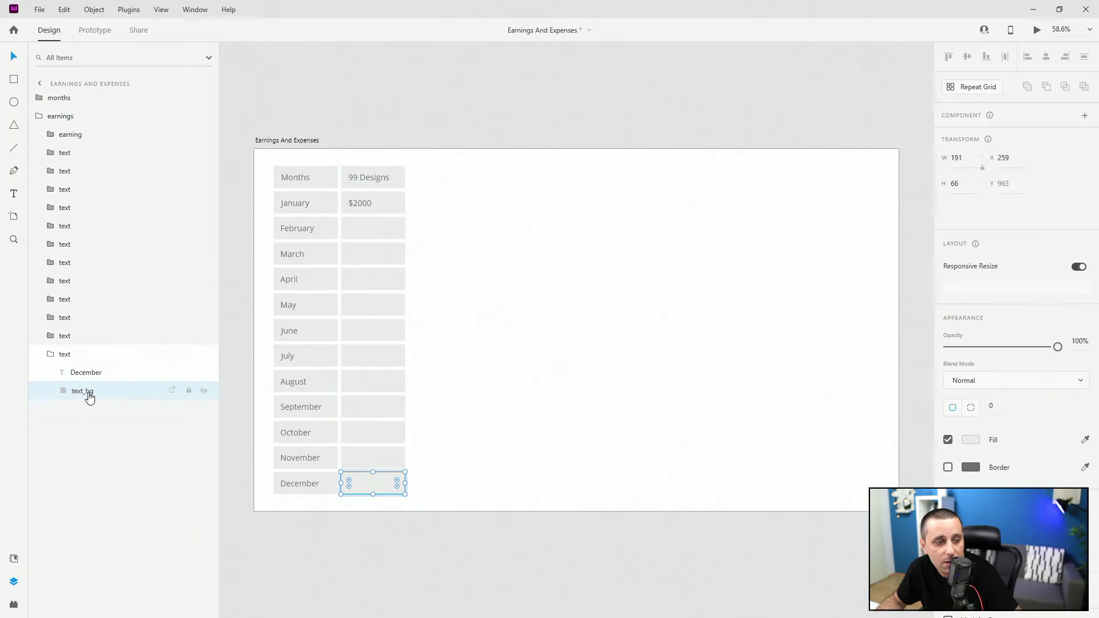
left_click(970, 439)
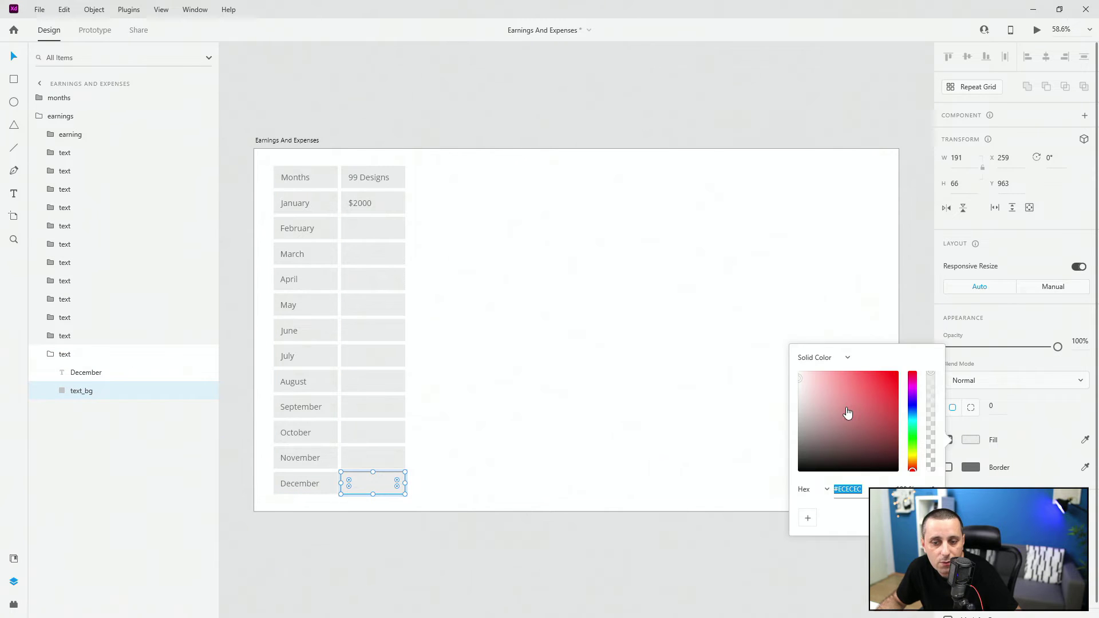
left_click_drag(801, 387, 794, 389)
Save the December cell's #DCDCDC fill and the months column's January cell fill, #ECECEC, as document colors.
left_click(13, 558)
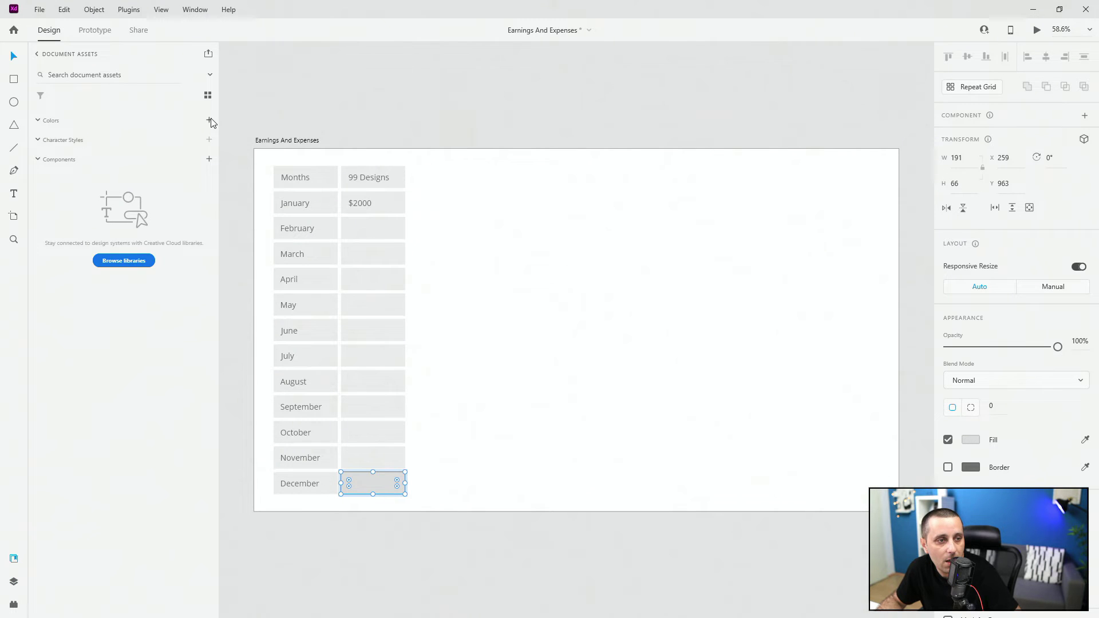
left_click(209, 121)
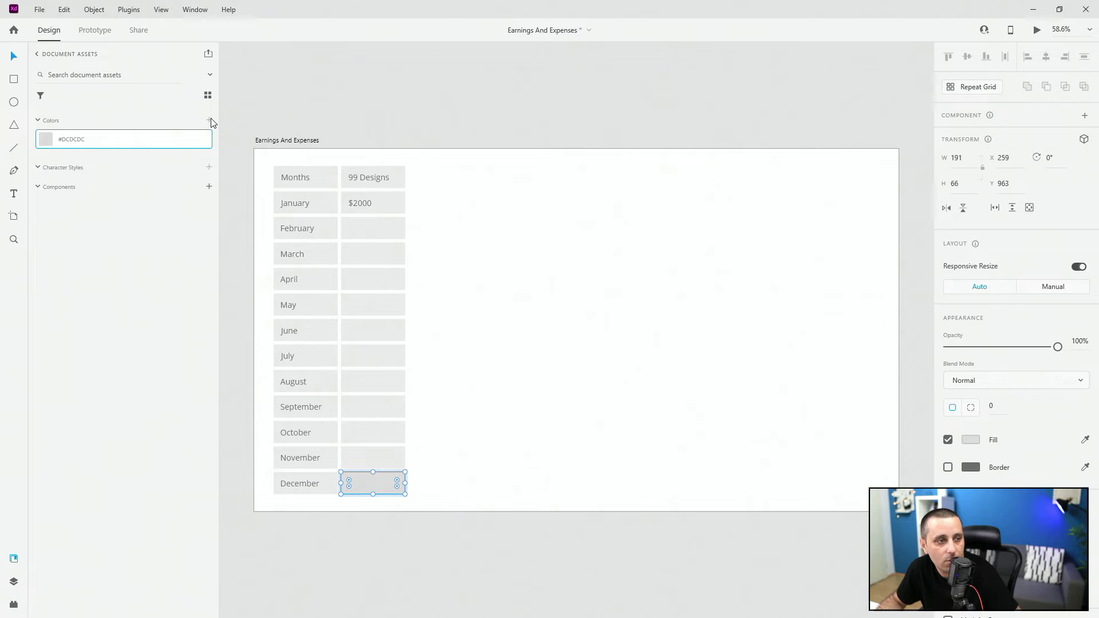
left_click(321, 202)
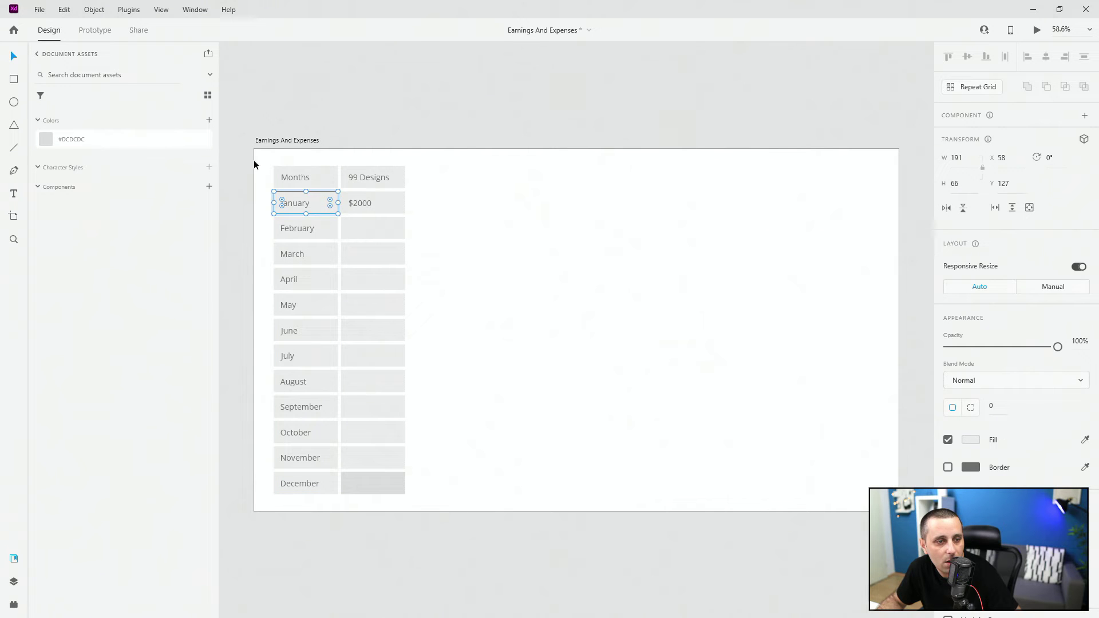
left_click(209, 122)
Save the Months header's Open Sans 24pt text as a character style and collapse the months stack in the layer list.
left_click(286, 173)
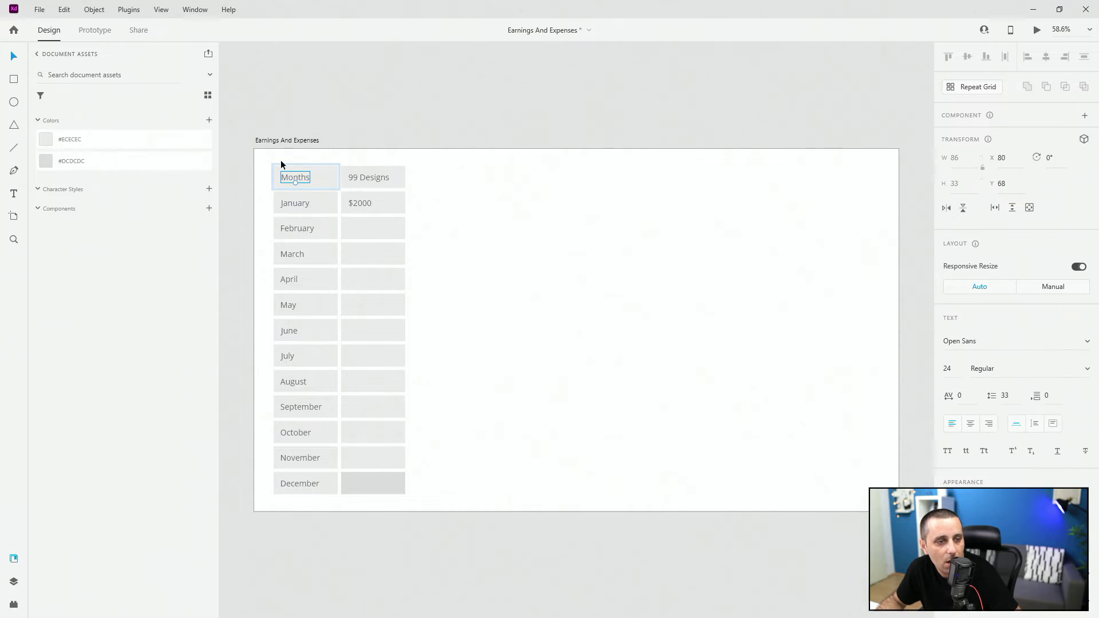
left_click(210, 189)
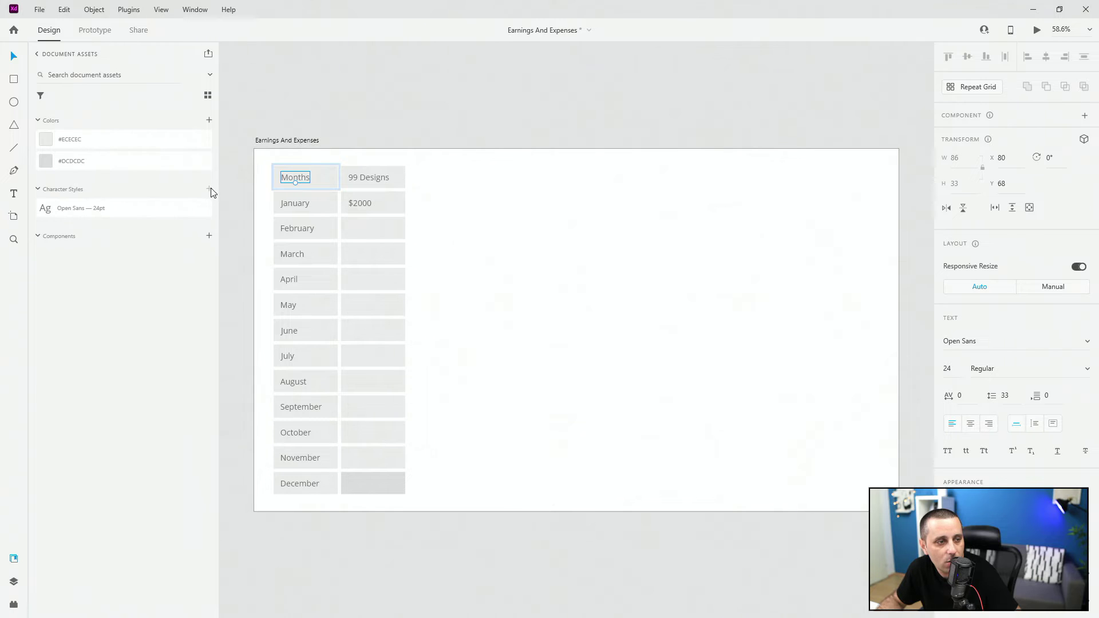
left_click(11, 583)
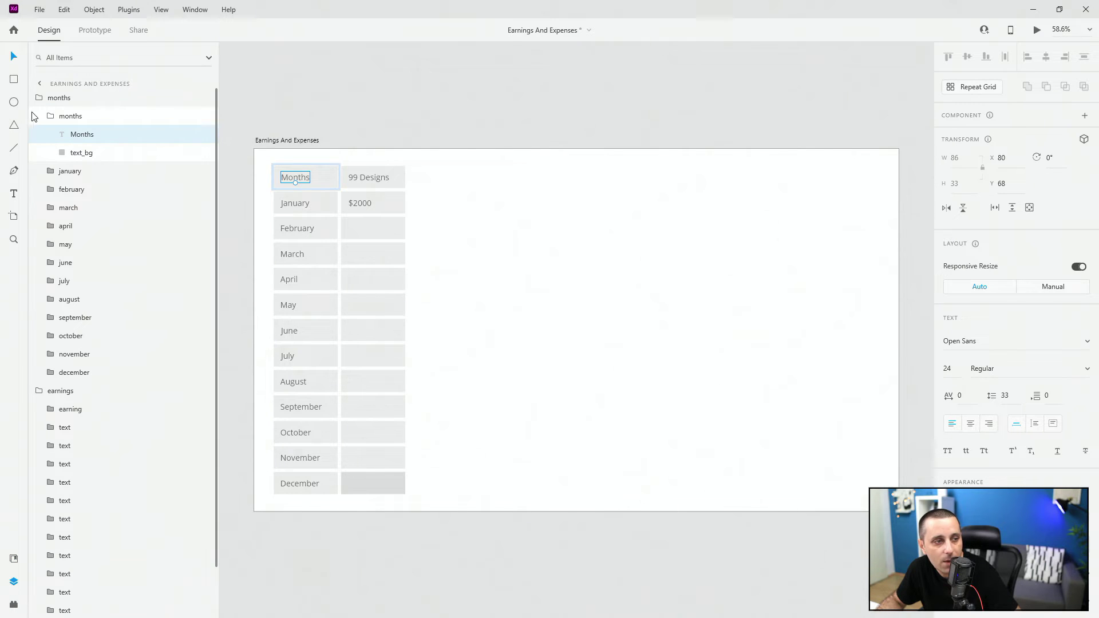
left_click(50, 116)
left_click(40, 99)
Apply the saved #DCDCDC color to the November, October and September cell backgrounds in the 99 Designs column.
left_click(392, 213)
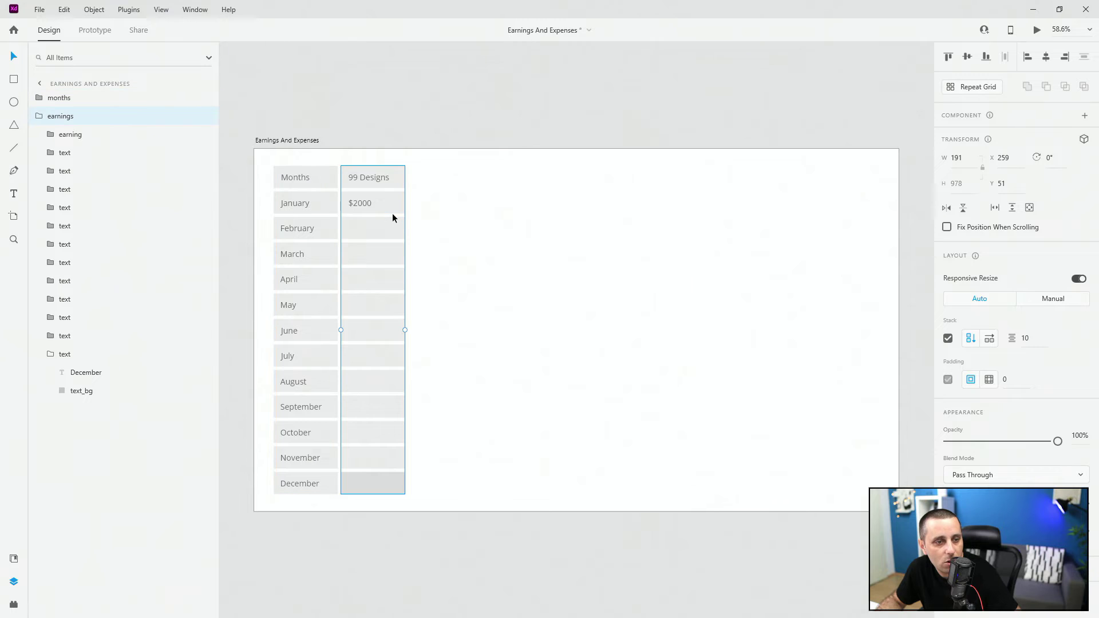
double_click(366, 460)
left_click(393, 458)
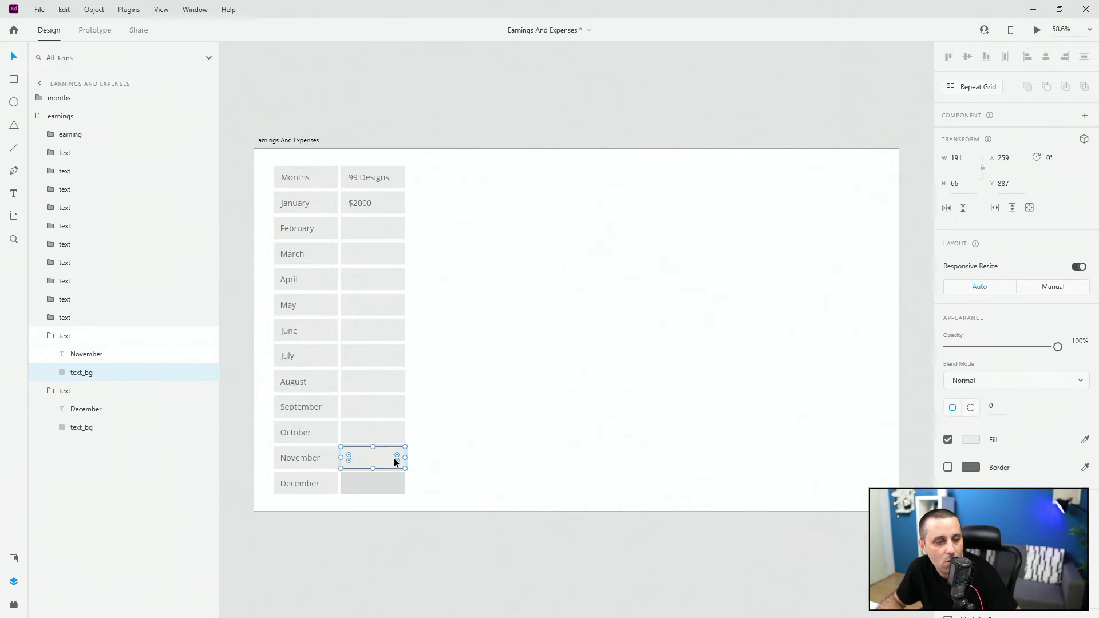
left_click(13, 558)
left_click(126, 160)
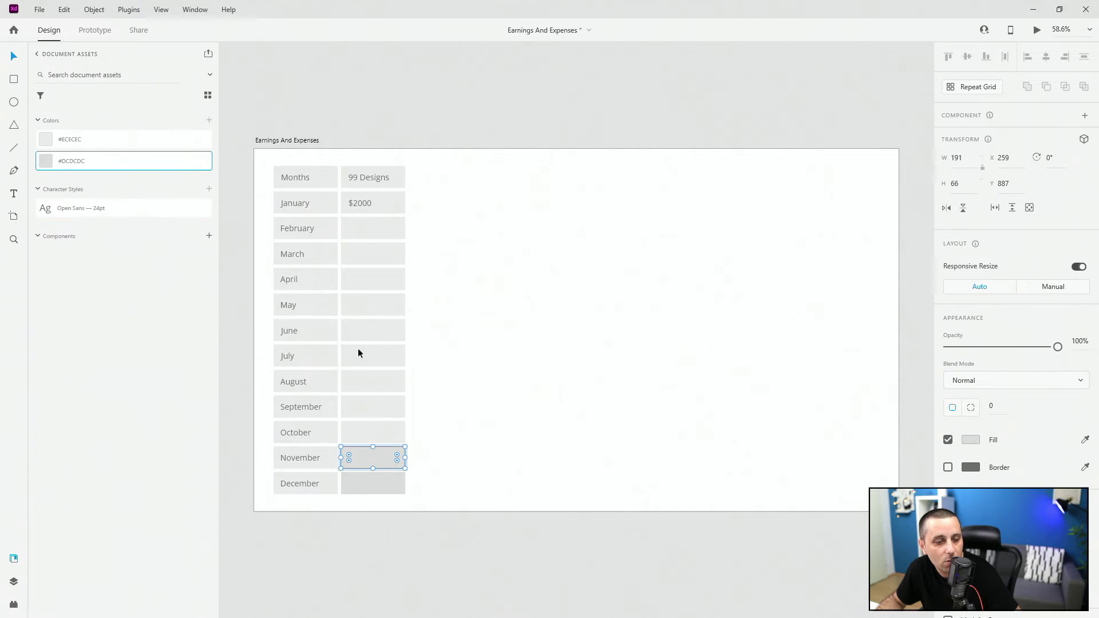
left_click(390, 428)
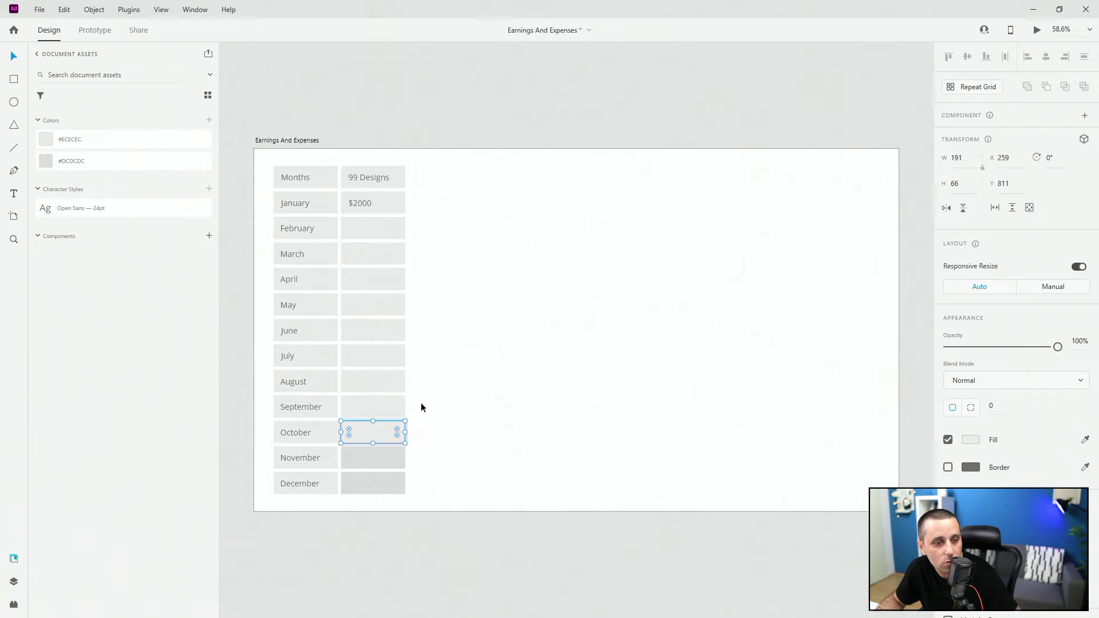
left_click(123, 165)
left_click(391, 405)
left_click(134, 165)
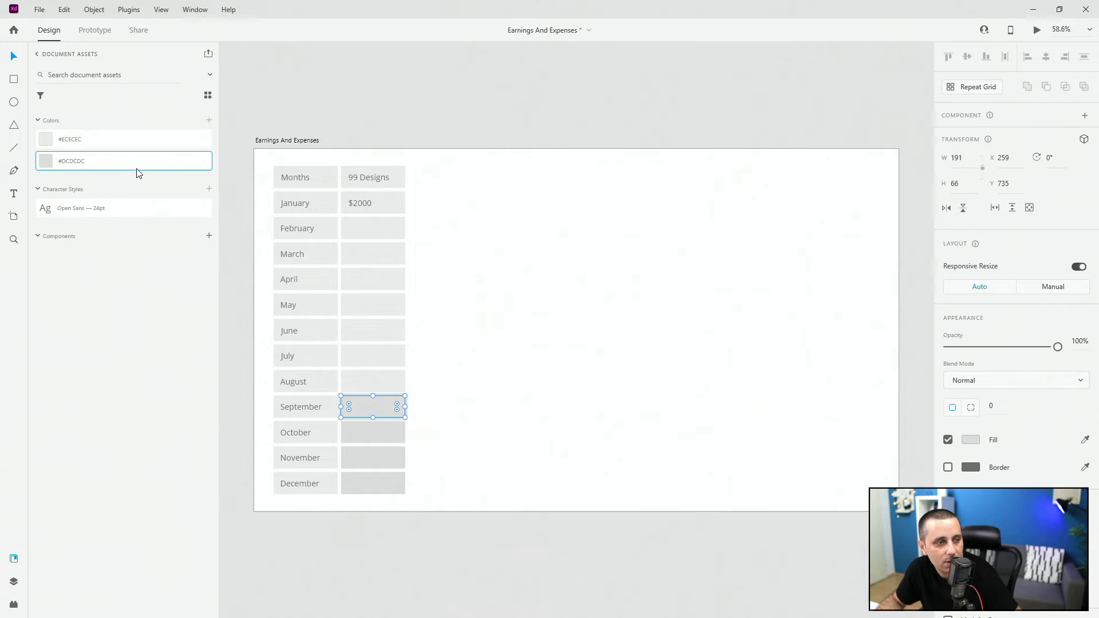
Fill the August, July, June and May cell backgrounds in the 99 Designs column with the saved #DCDCDC color.
left_click(380, 376)
left_click(162, 161)
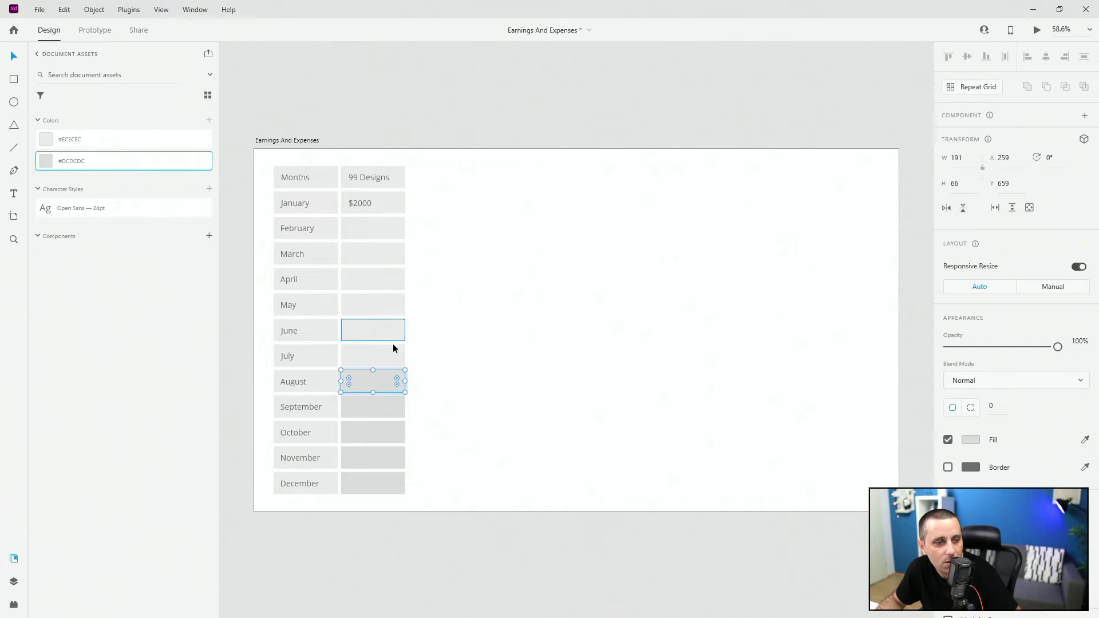
left_click(392, 347)
left_click(123, 166)
left_click(383, 324)
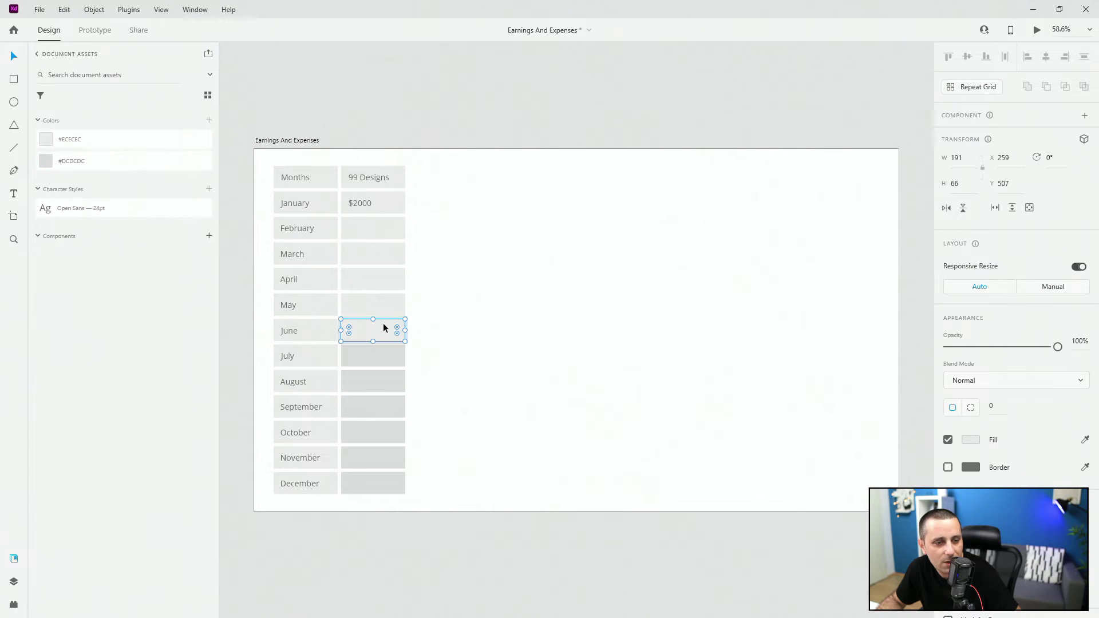
left_click(112, 171)
left_click(395, 309)
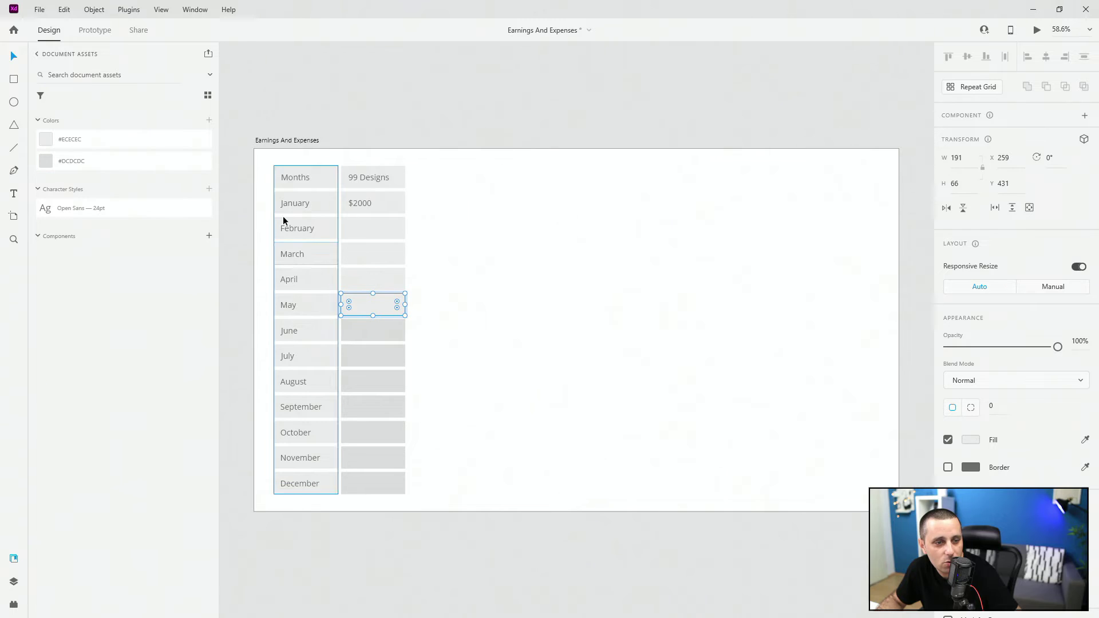
left_click(155, 167)
Fill the April, March, February and January cell backgrounds in the 99 Designs column with the saved #DCDCDC color.
left_click(385, 272)
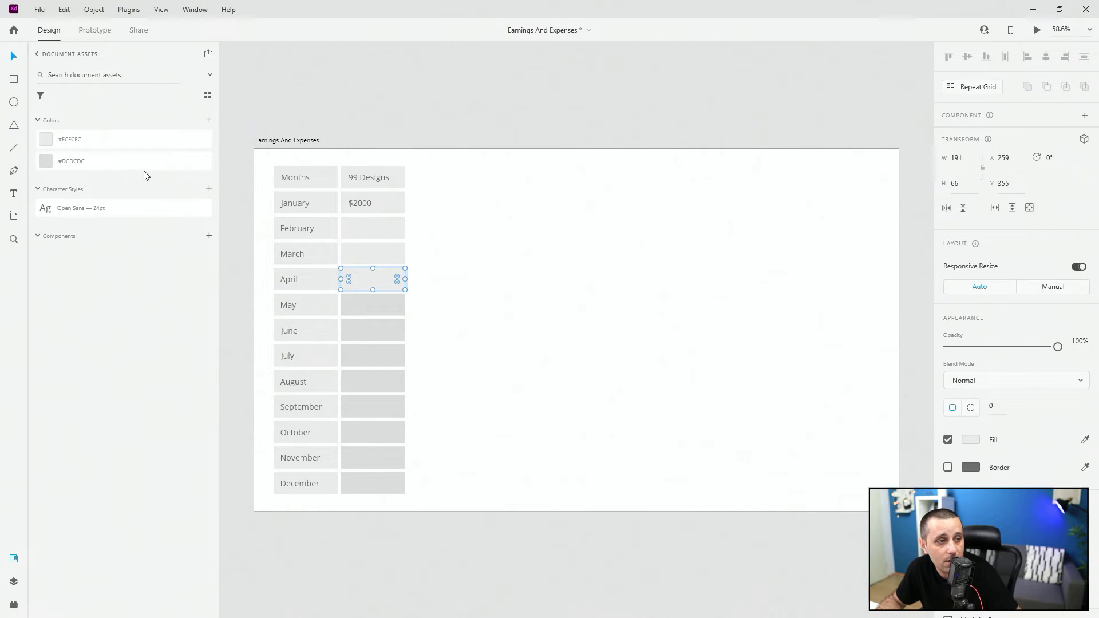
left_click(146, 168)
left_click(367, 252)
left_click(167, 167)
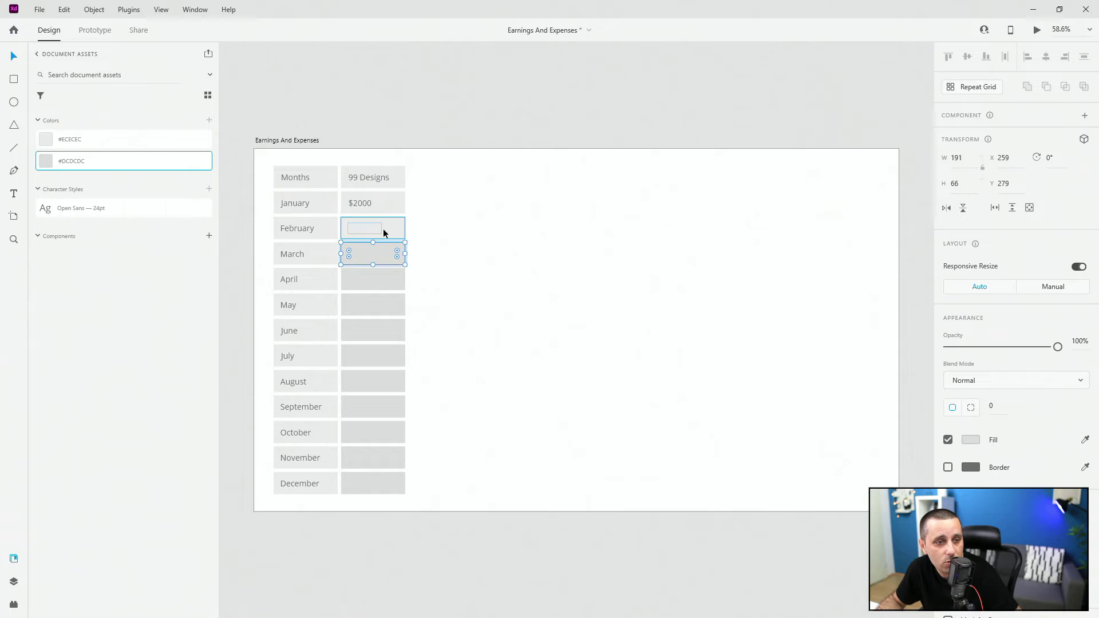
left_click(382, 228)
left_click(151, 162)
left_click(401, 201)
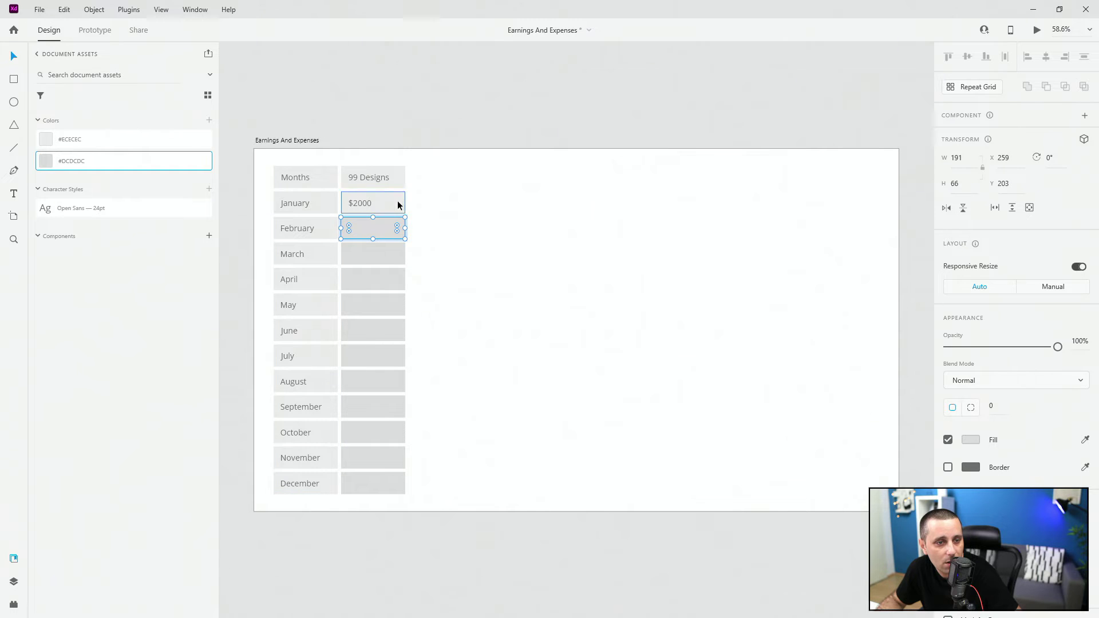
left_click(158, 160)
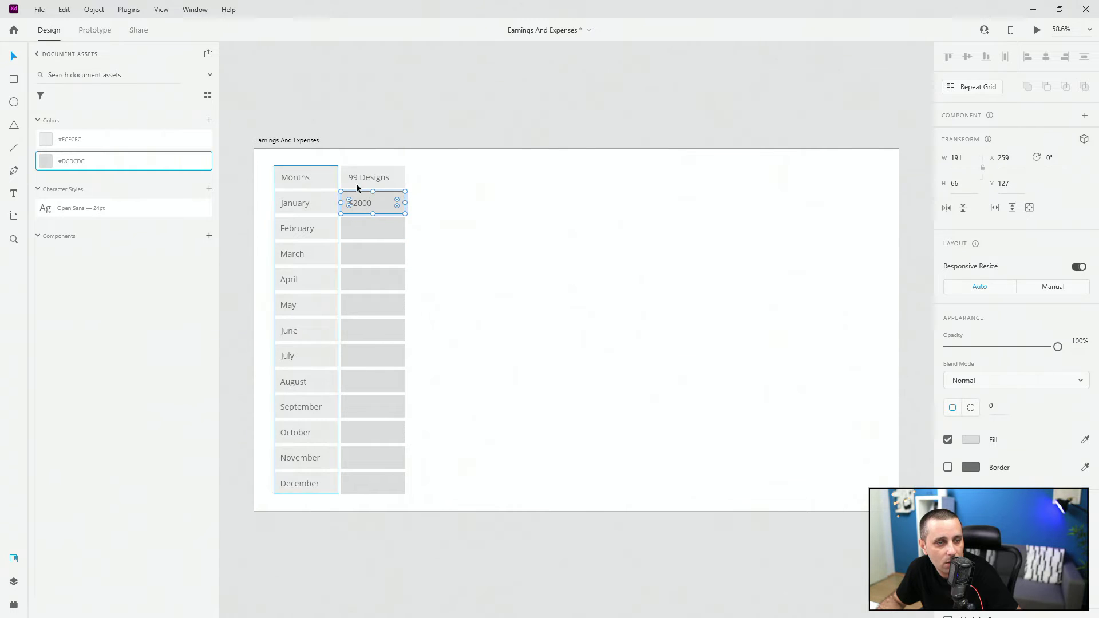
Darken the 99 Designs header cell's fill to #B9B9B9 and save it as a document color.
left_click(396, 174)
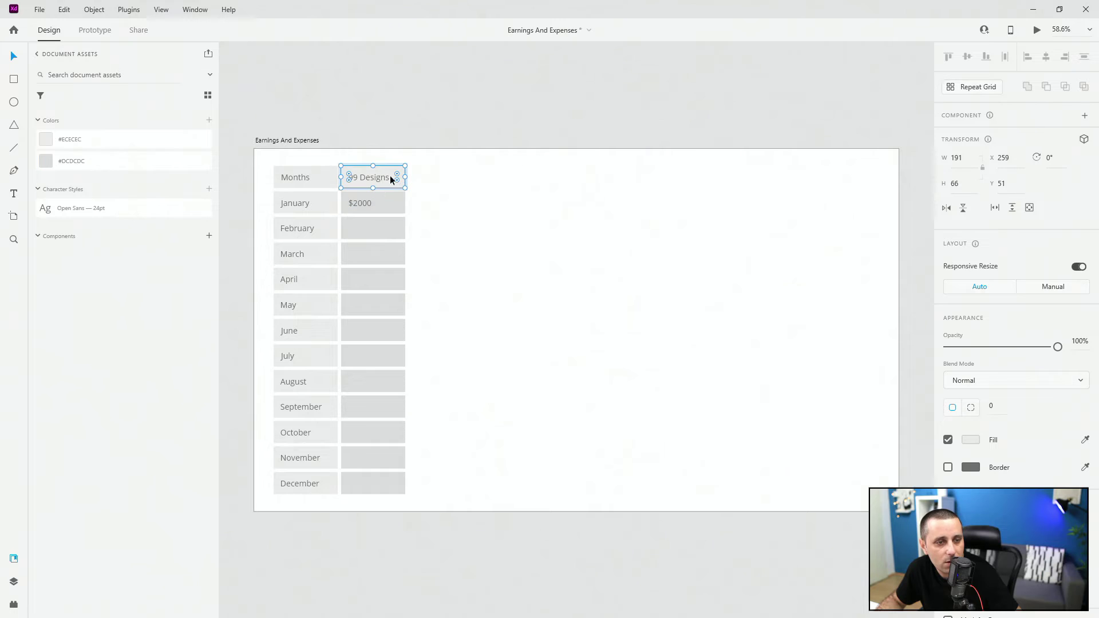
left_click(970, 439)
left_click(800, 395)
left_click_drag(800, 395, 792, 403)
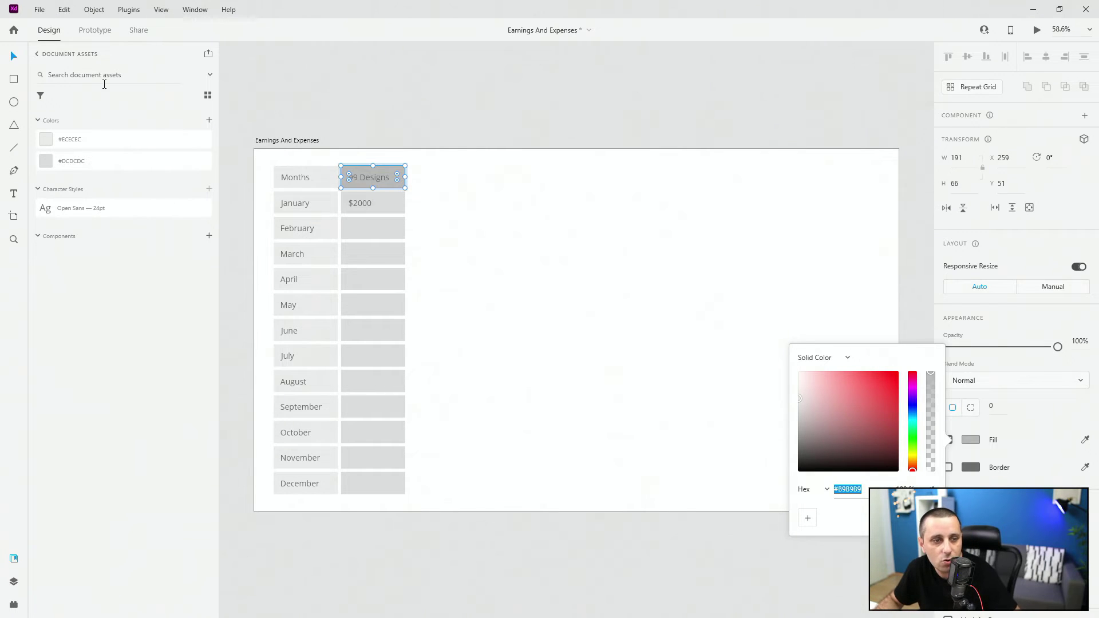
left_click(209, 120)
Set the 99 Designs header text to white, #FFFFFF, and save that color to the document assets.
double_click(375, 175)
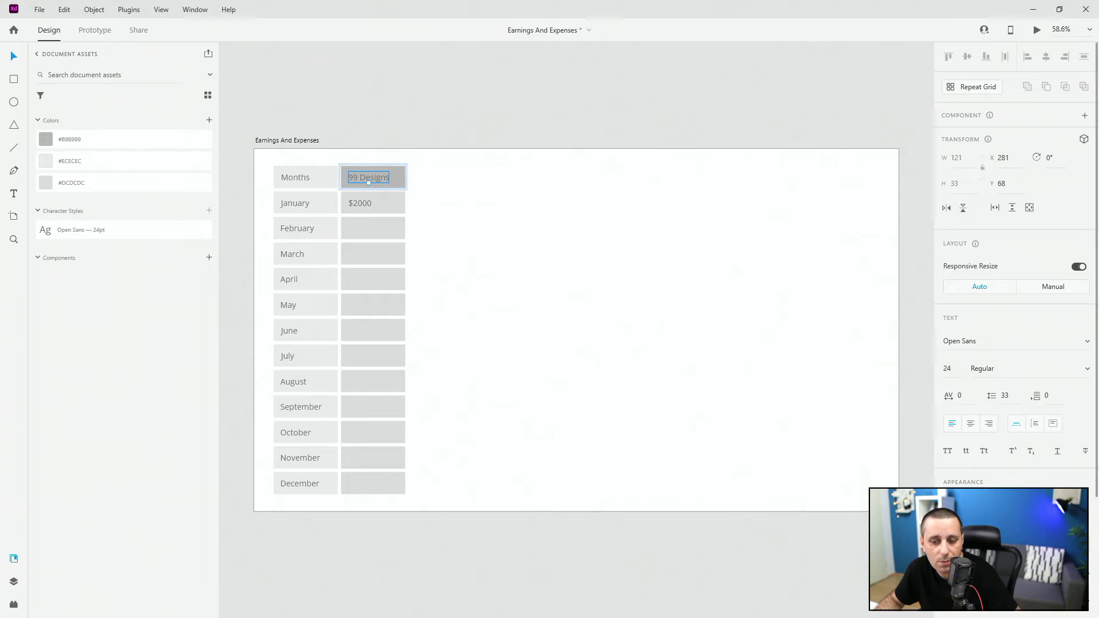
left_click(965, 554)
left_click_drag(823, 467, 799, 453)
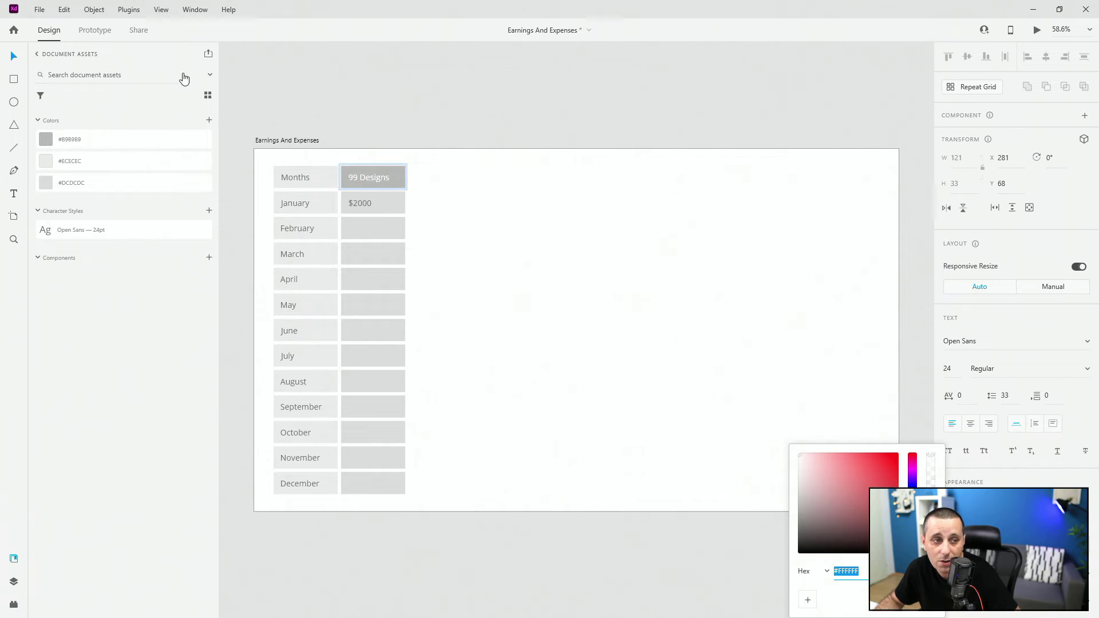
left_click(209, 122)
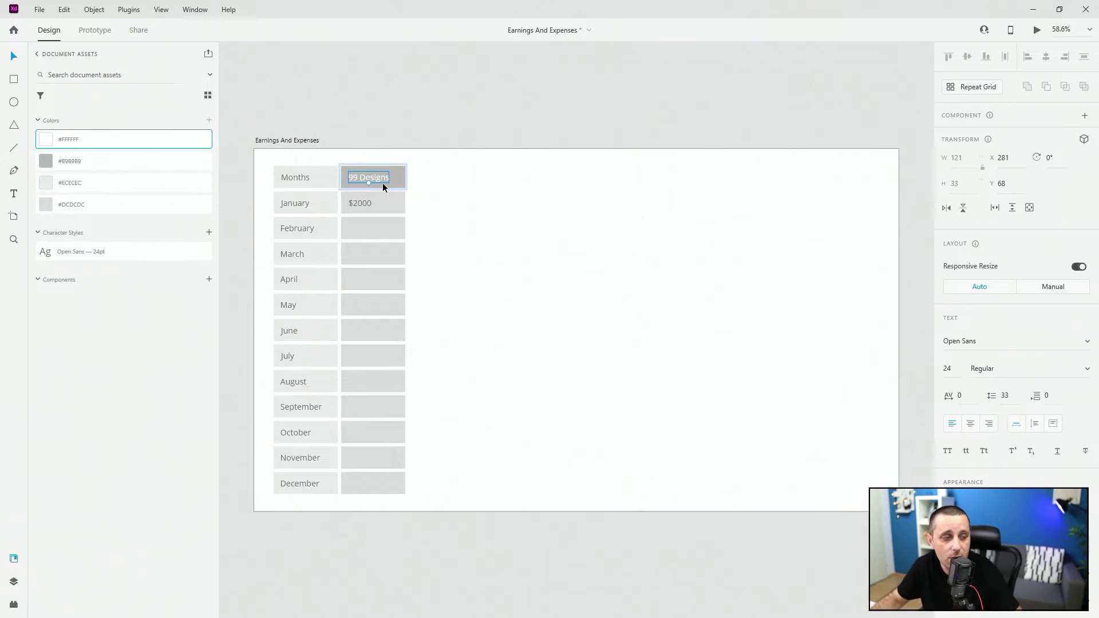
Collapse the earnings layers, wrap the 99 Designs column in a new group and name the group "earnings".
left_click(14, 581)
left_click(52, 133)
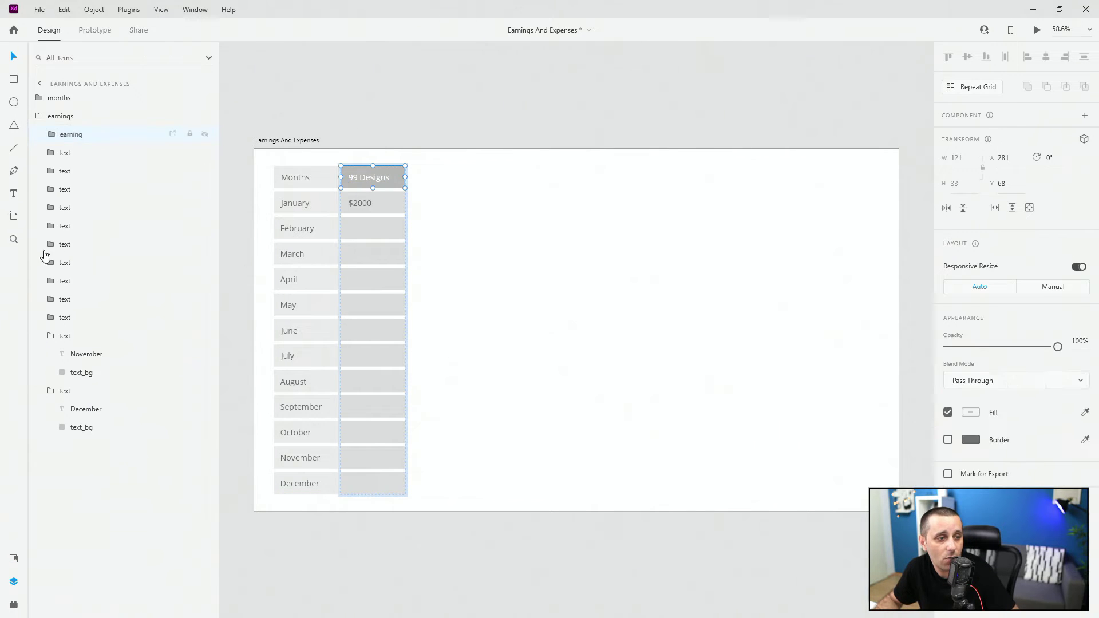
left_click(51, 330)
left_click(50, 353)
left_click(39, 116)
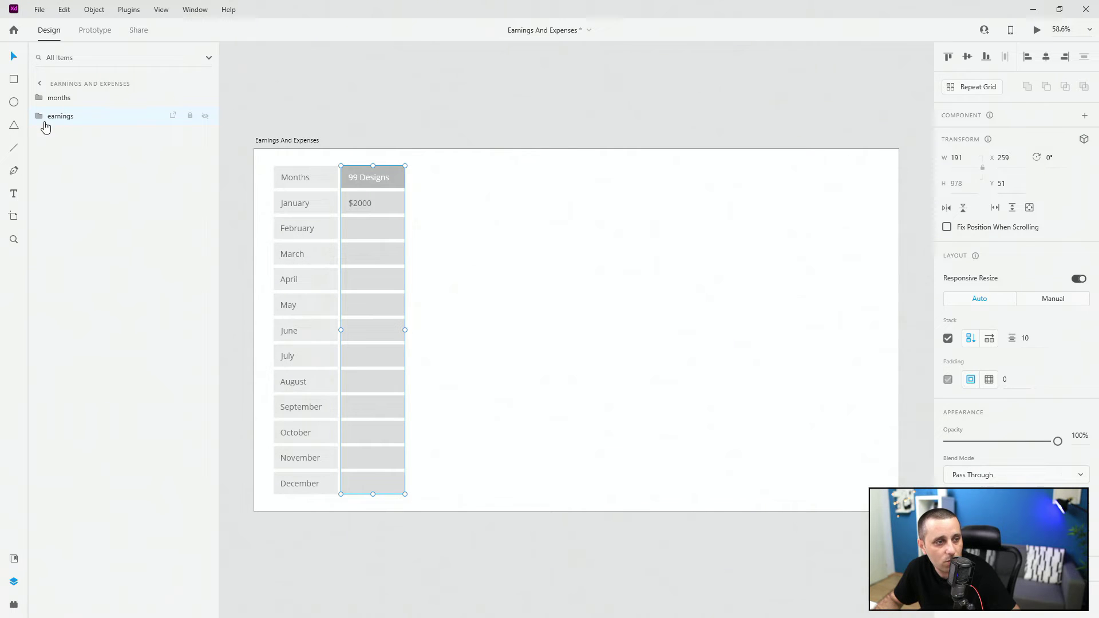
key("ctrl+g")
double_click(60, 115)
type("ea")
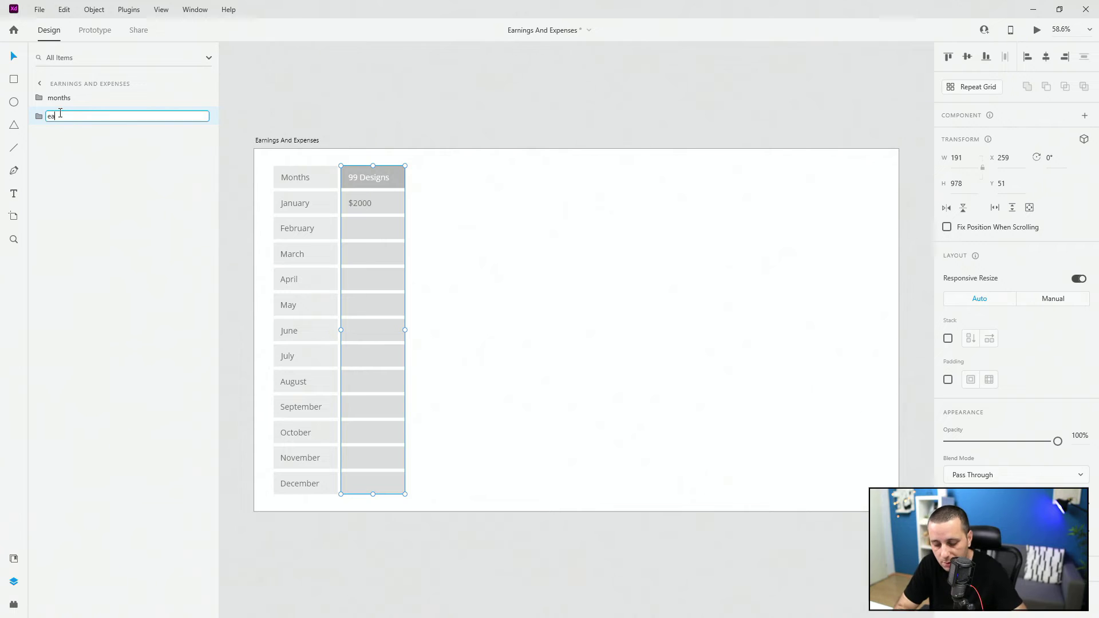
key("Return")
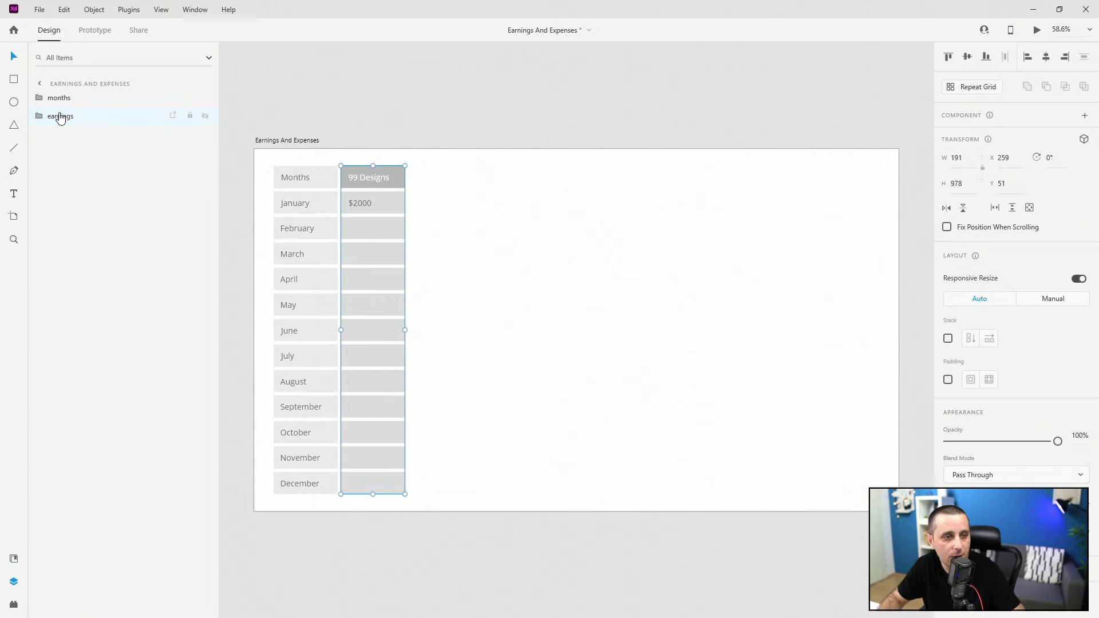
Turn on a horizontal stack for the outer earnings group and duplicate the 99 Designs column inside it.
left_click(37, 117)
left_click(64, 137)
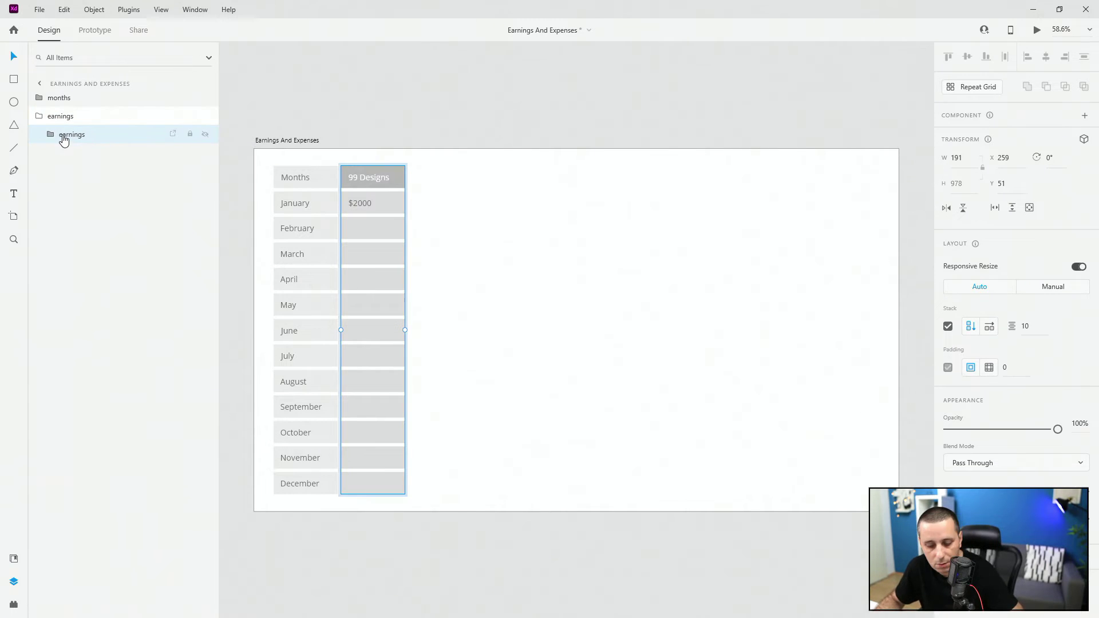
left_click(49, 116)
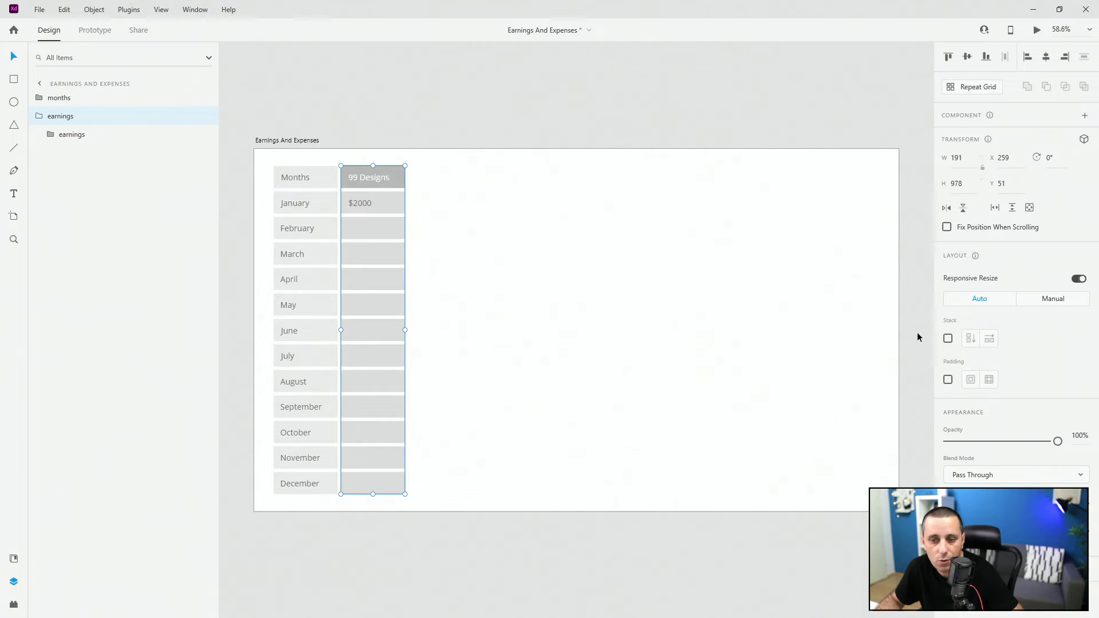
left_click(946, 339)
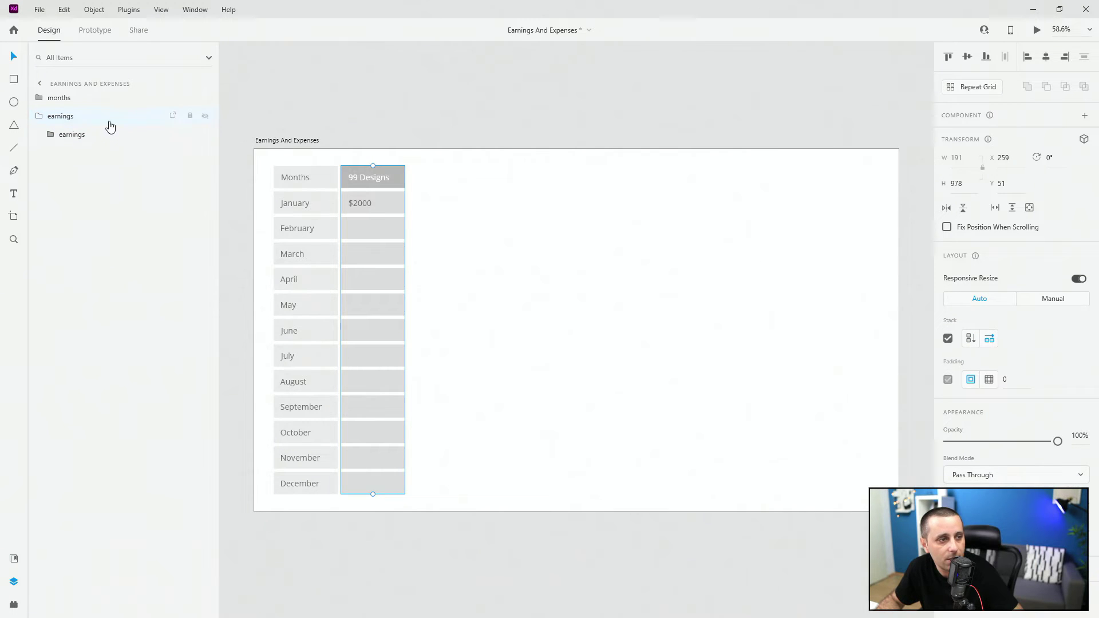
left_click(96, 134)
key("ctrl+d")
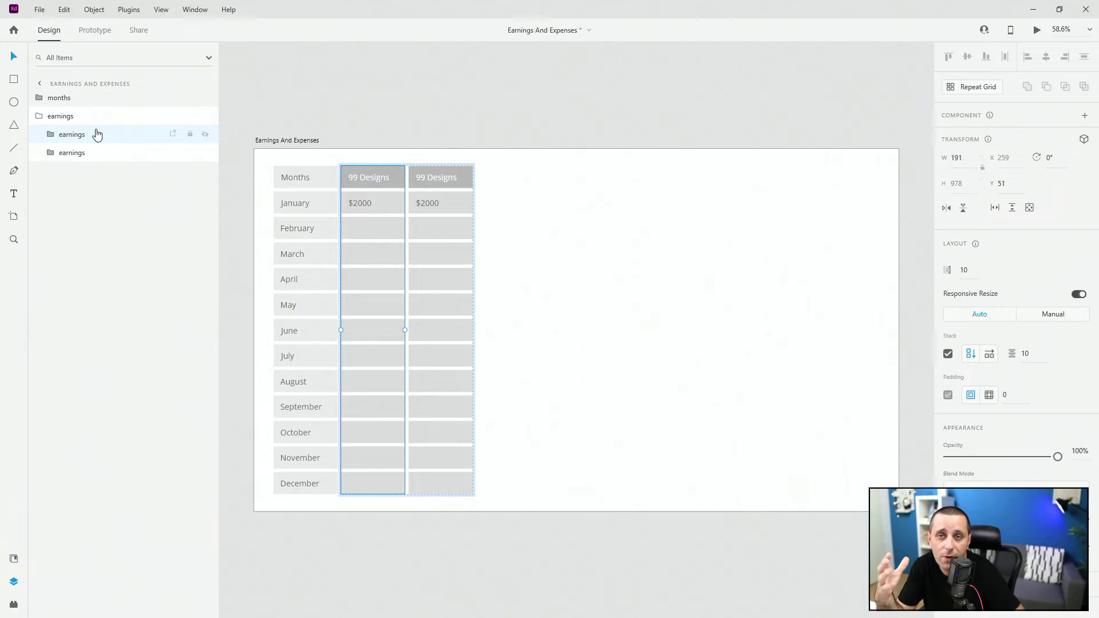
Duplicate the 99 Designs column three more times within the stack and delete the three extra copies.
key("ctrl+d")
key("ctrl+d")
key("ctrl+d")
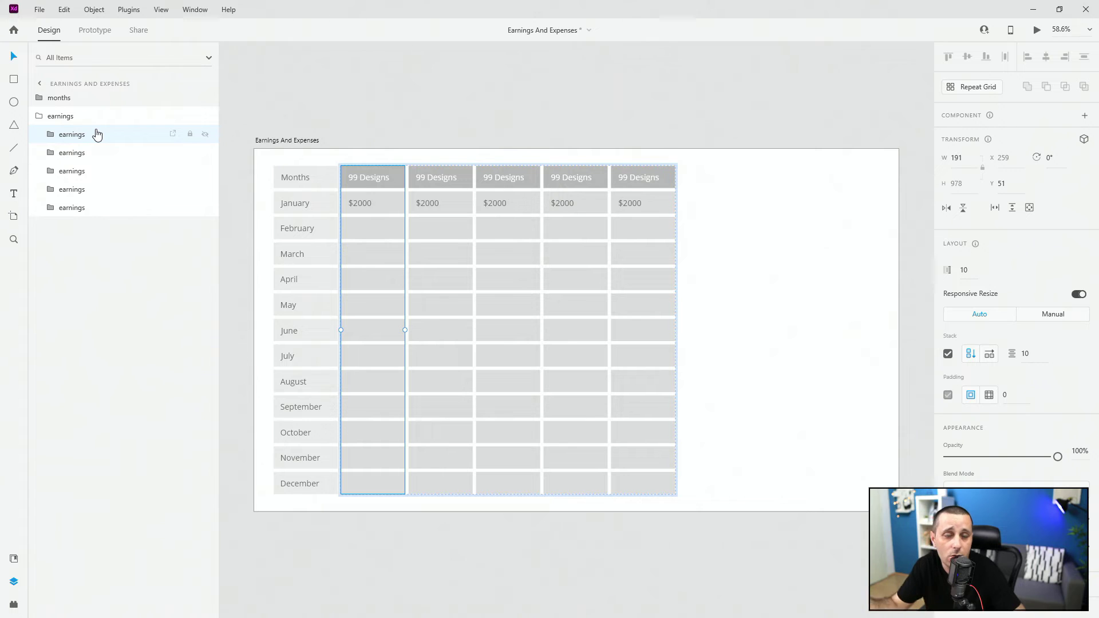
left_click(78, 207)
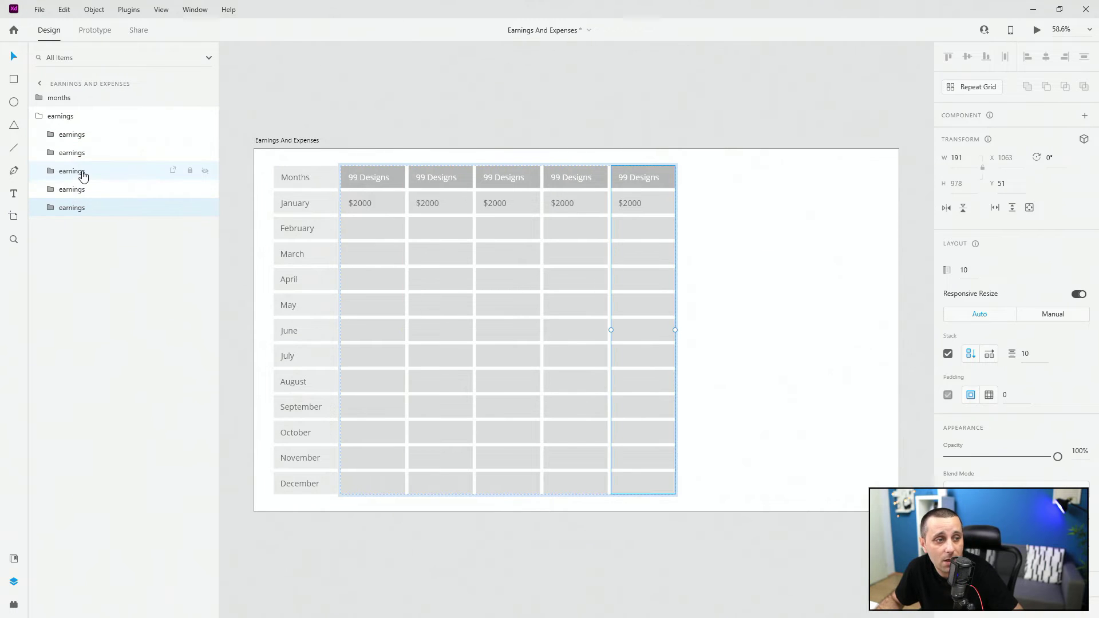
left_click(80, 172, "shift")
key("Delete")
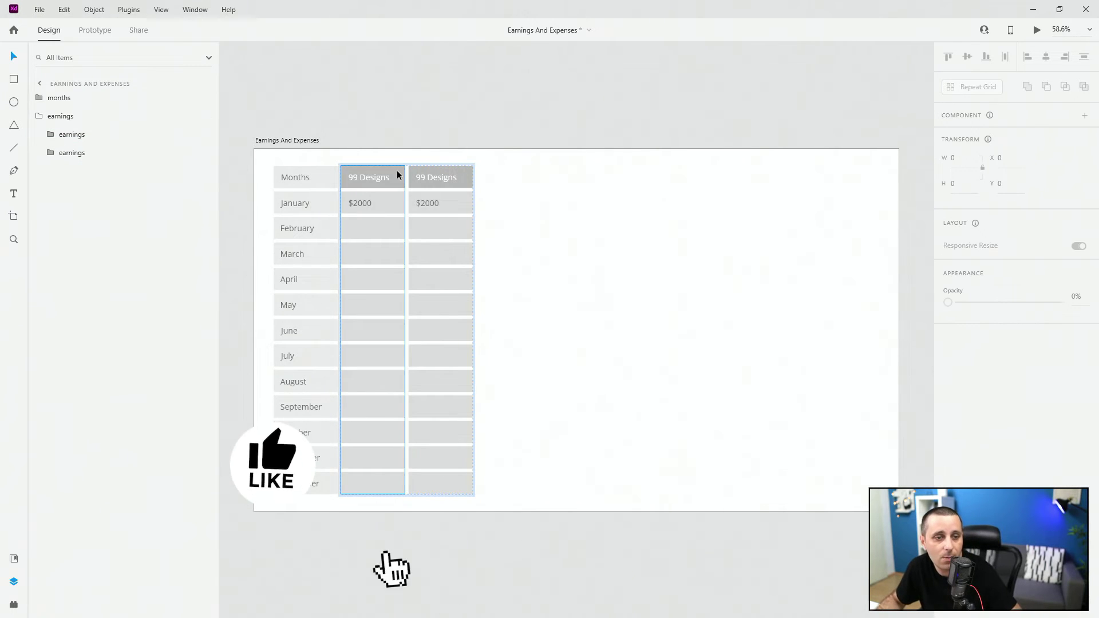
Change the second earnings column's header to "UpWork" and its January amount to "$1500".
double_click(432, 179)
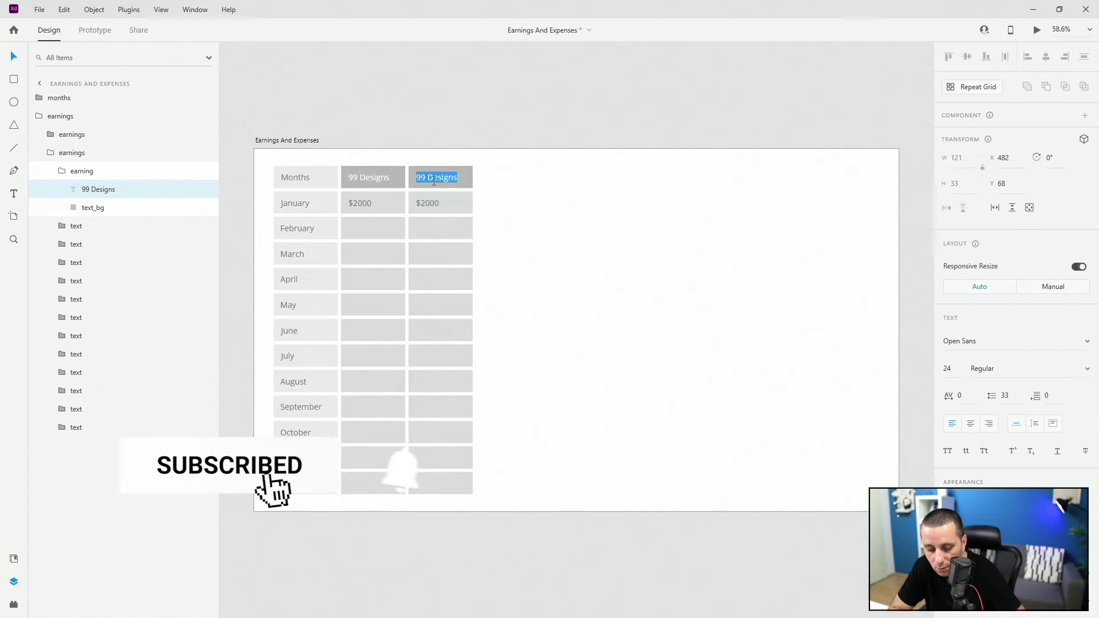
type("UpWork")
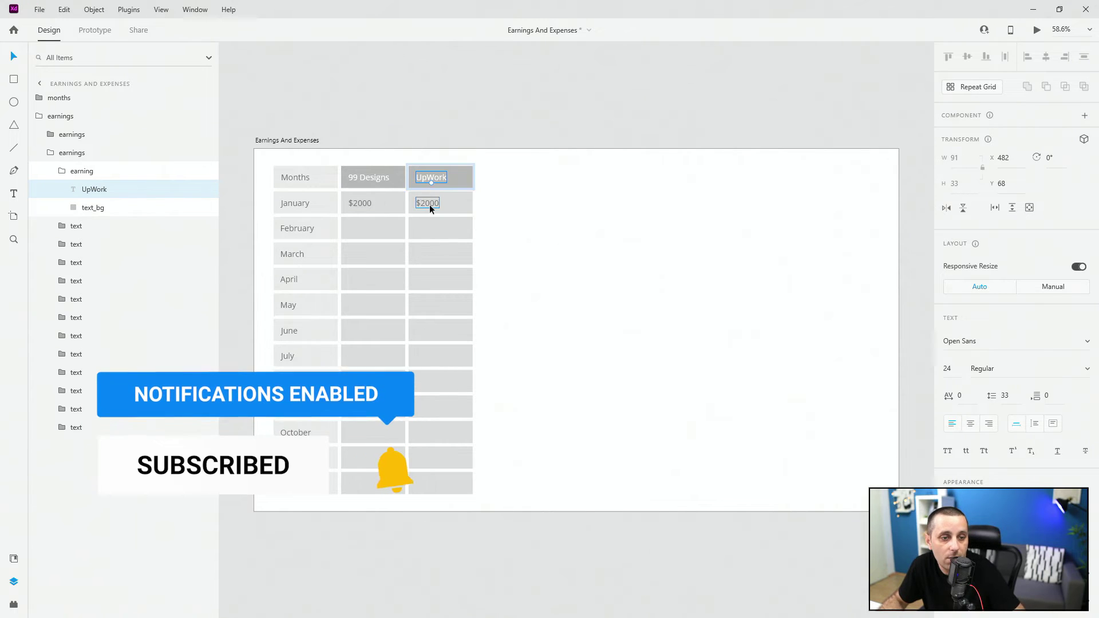
double_click(429, 204)
left_click_drag(422, 204, 456, 208)
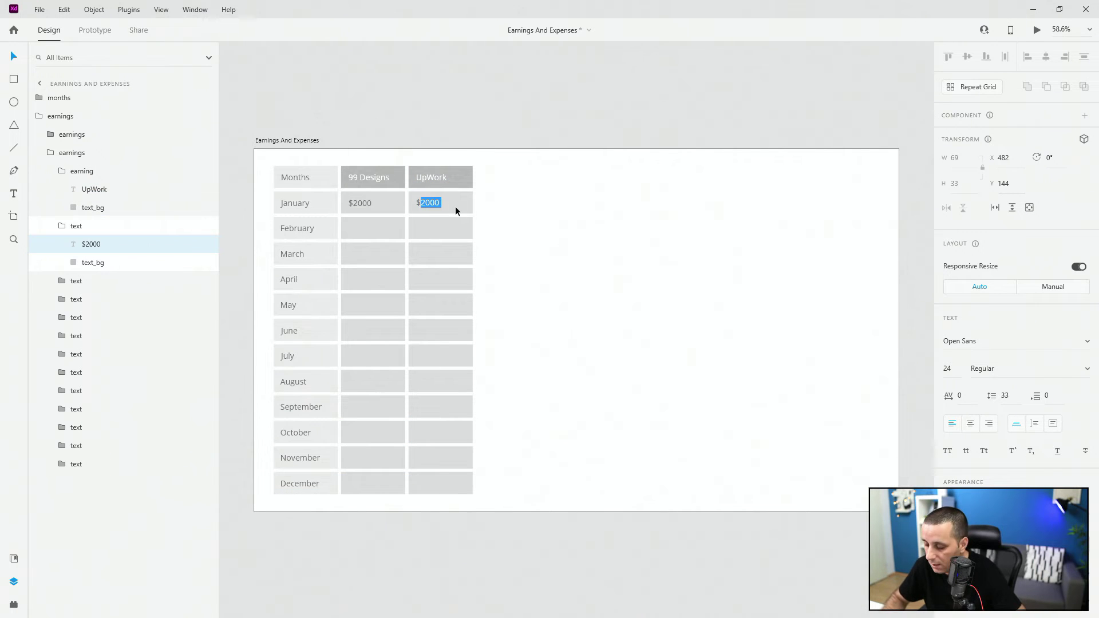
type("1500")
key("Escape")
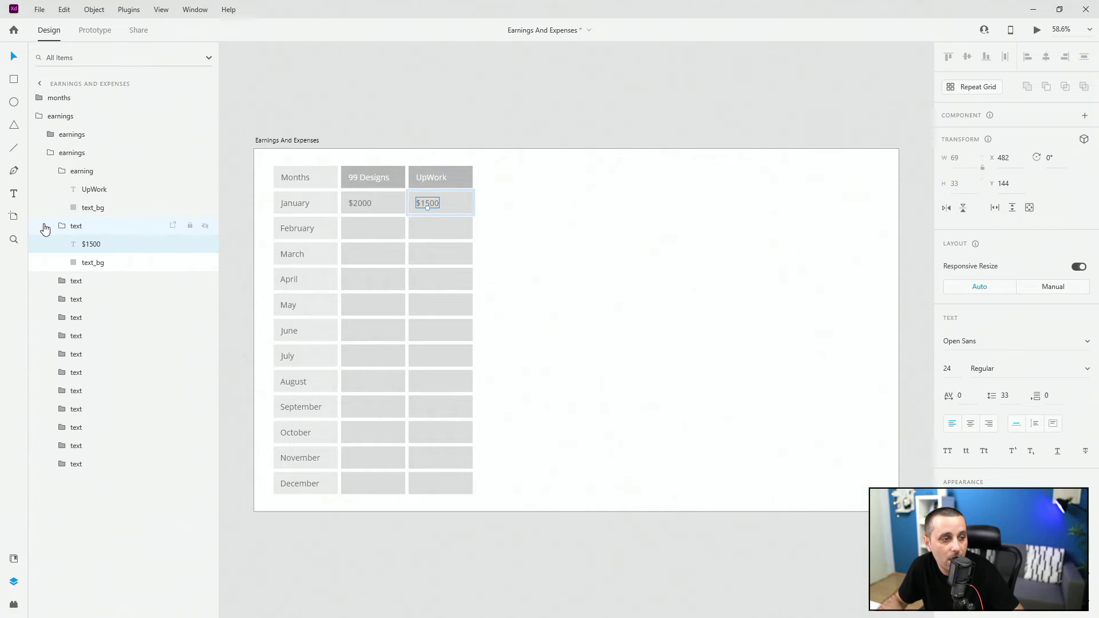
Collapse the UpWork column's open groups and the outer earnings group in the layer list.
left_click(61, 228)
left_click(61, 171)
left_click(55, 154)
left_click(42, 115)
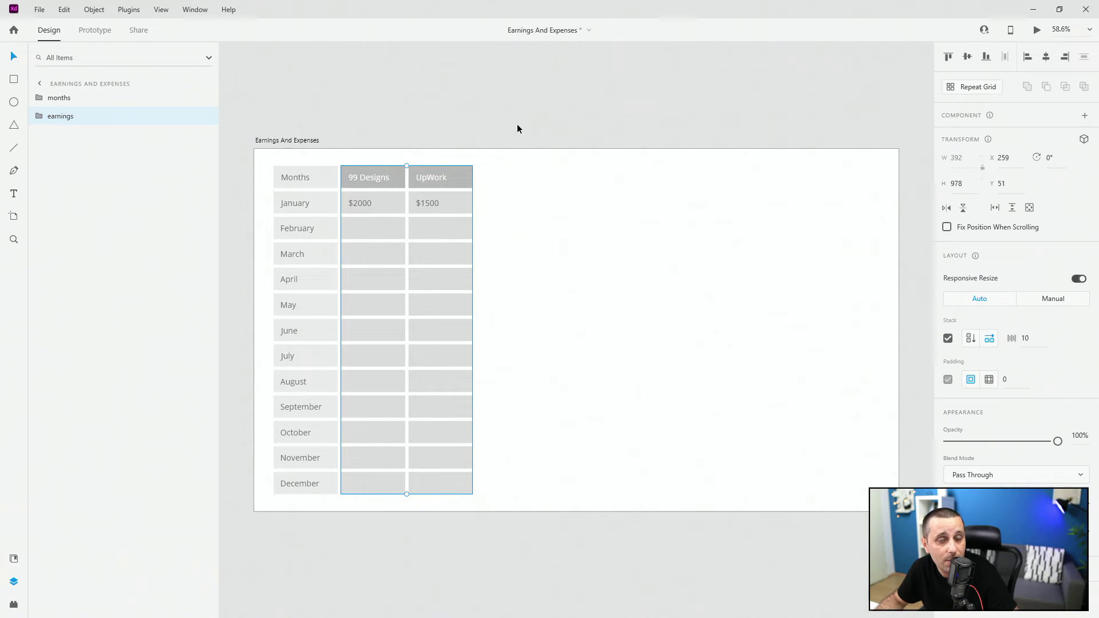
Copy the UpWork column out of the earnings group to the artboard level and place the copy directly beside the original column.
left_click(38, 117)
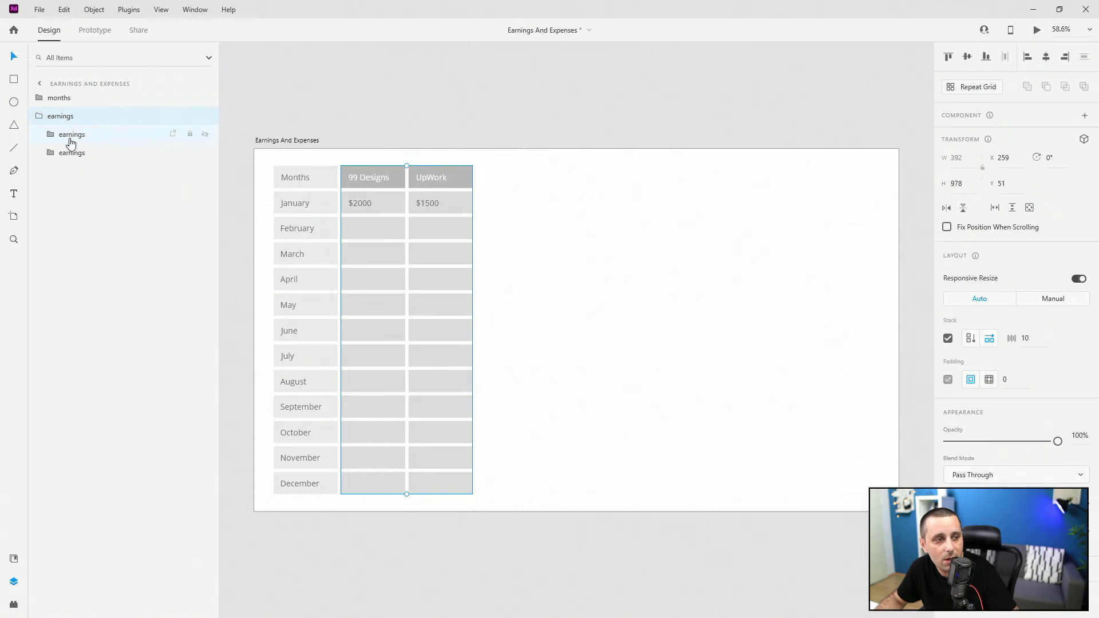
left_click(74, 152)
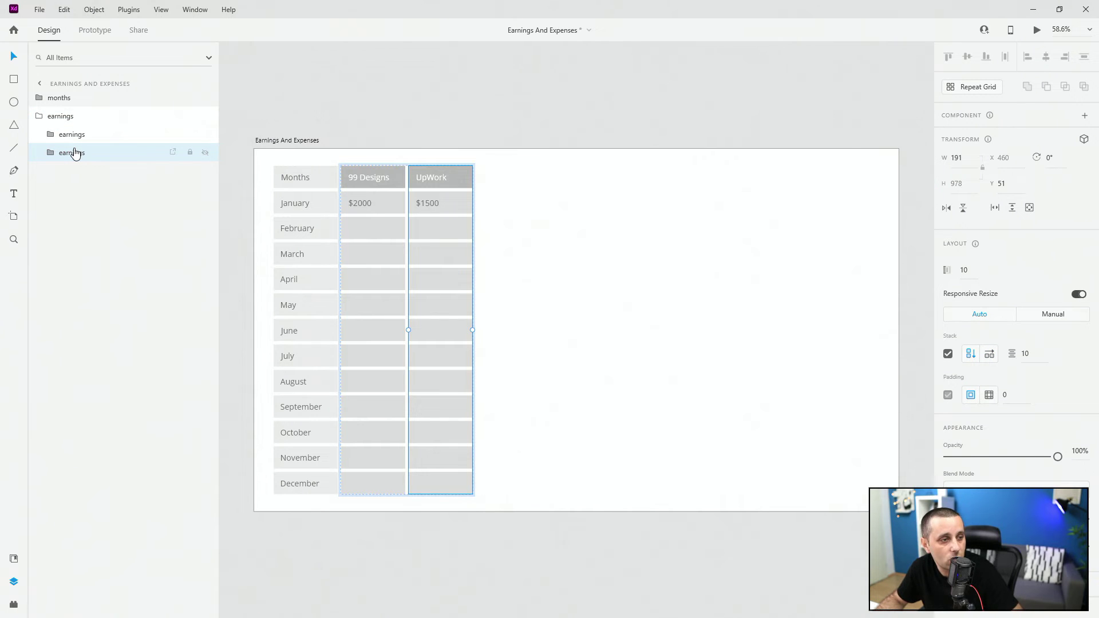
left_click(39, 116)
left_click(102, 131)
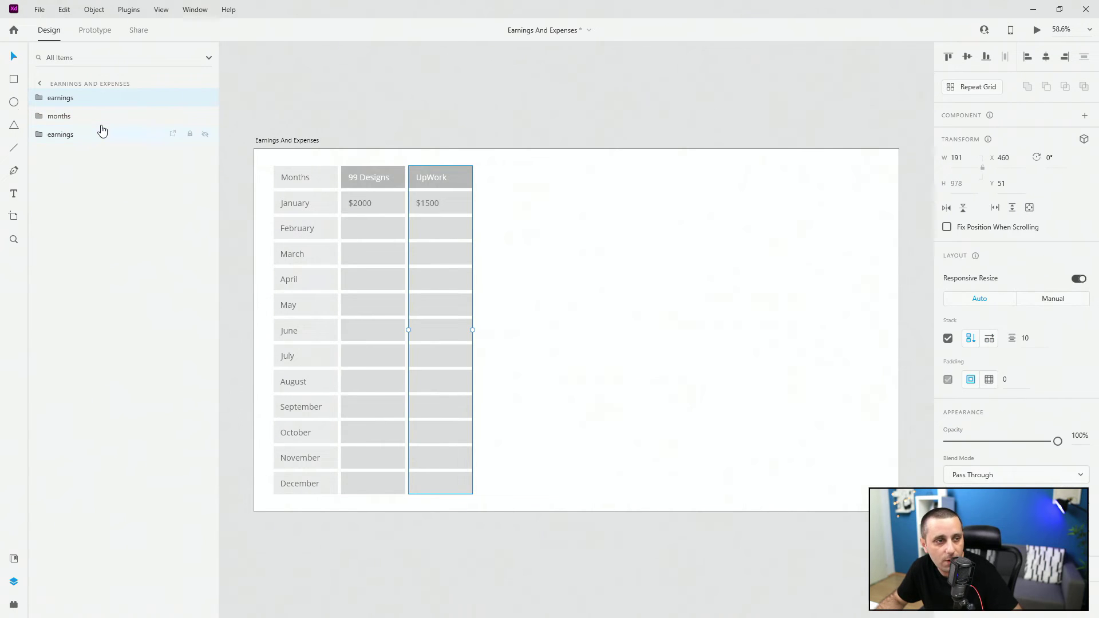
left_click_drag(467, 183, 527, 179)
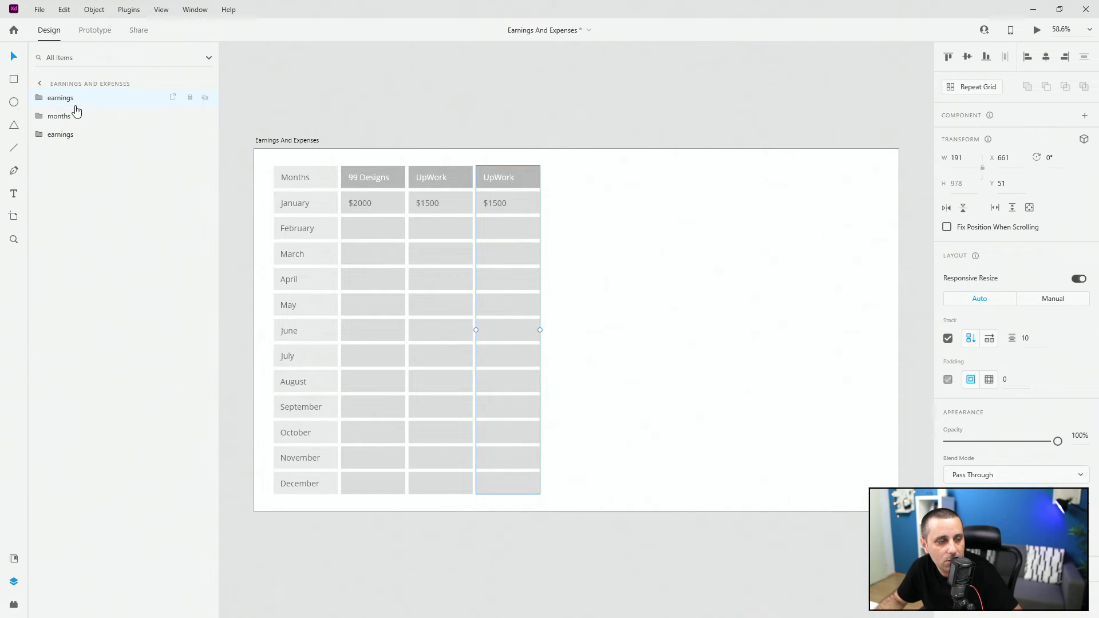
Move the copied column's group below earnings in the layer list and rename it "expenses".
left_click_drag(76, 104, 69, 135)
double_click(70, 134)
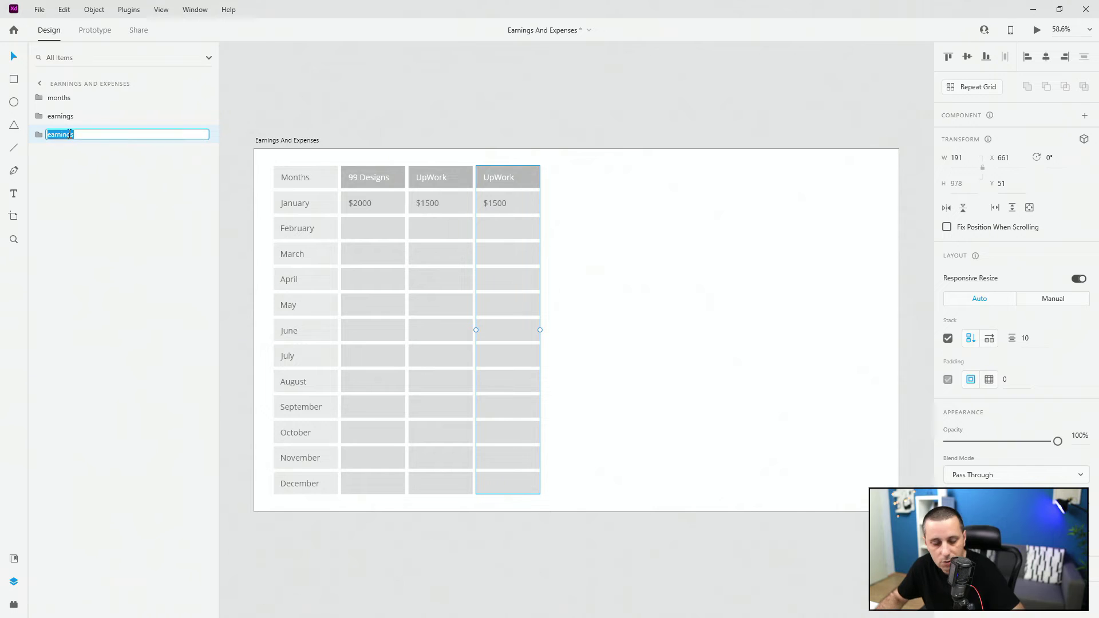
type("expens")
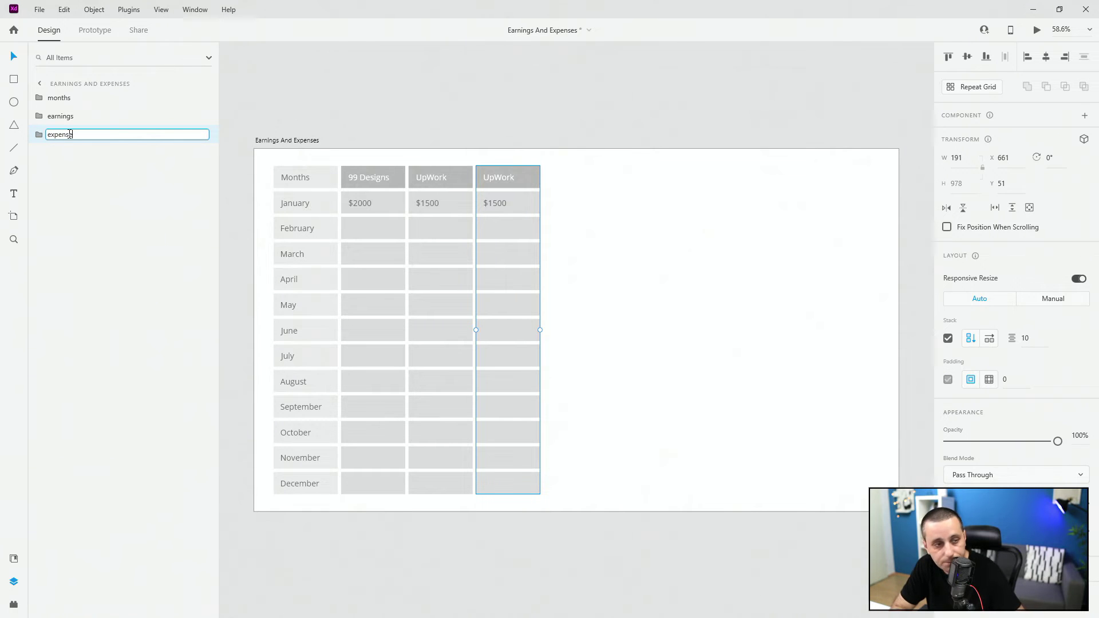
type("es")
key("Return")
Rename the header group inside the new expenses column as "expenses".
left_click(41, 136)
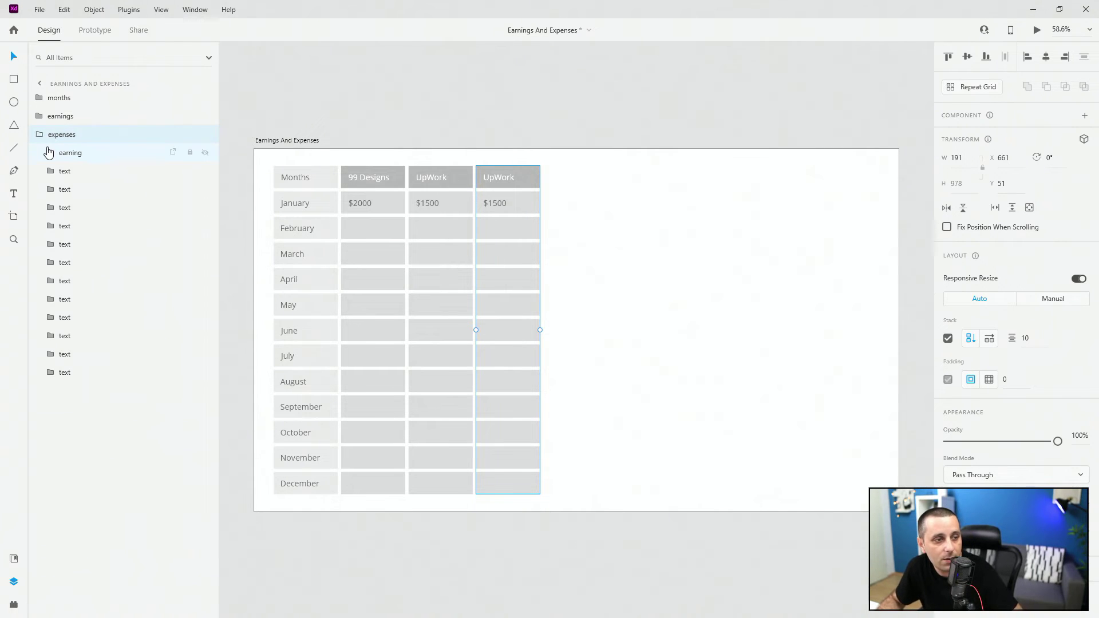
double_click(66, 153)
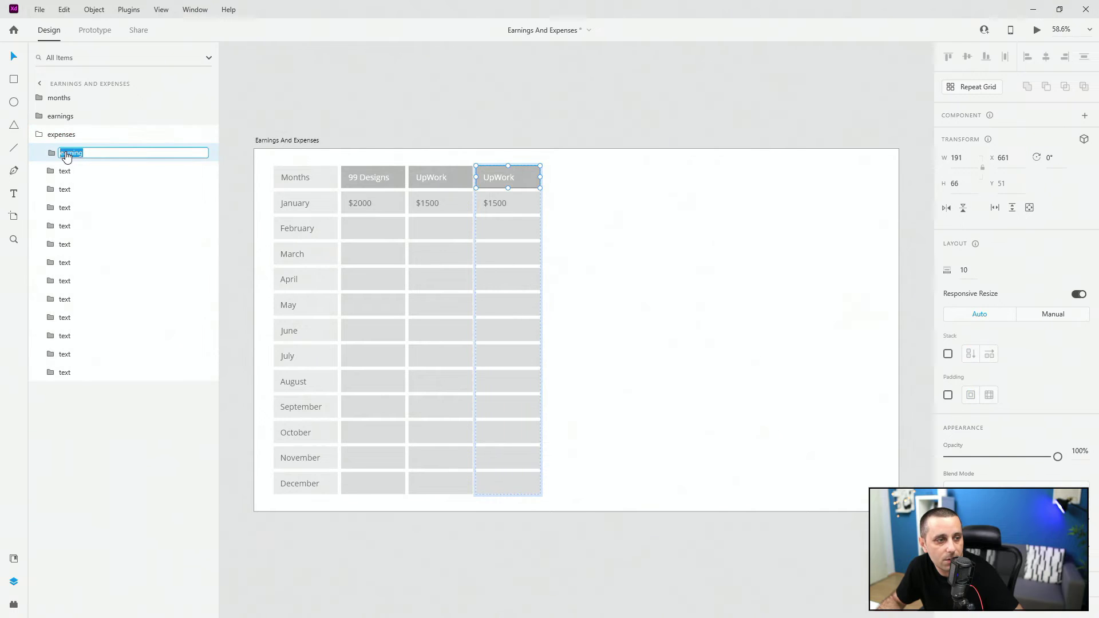
type("ex")
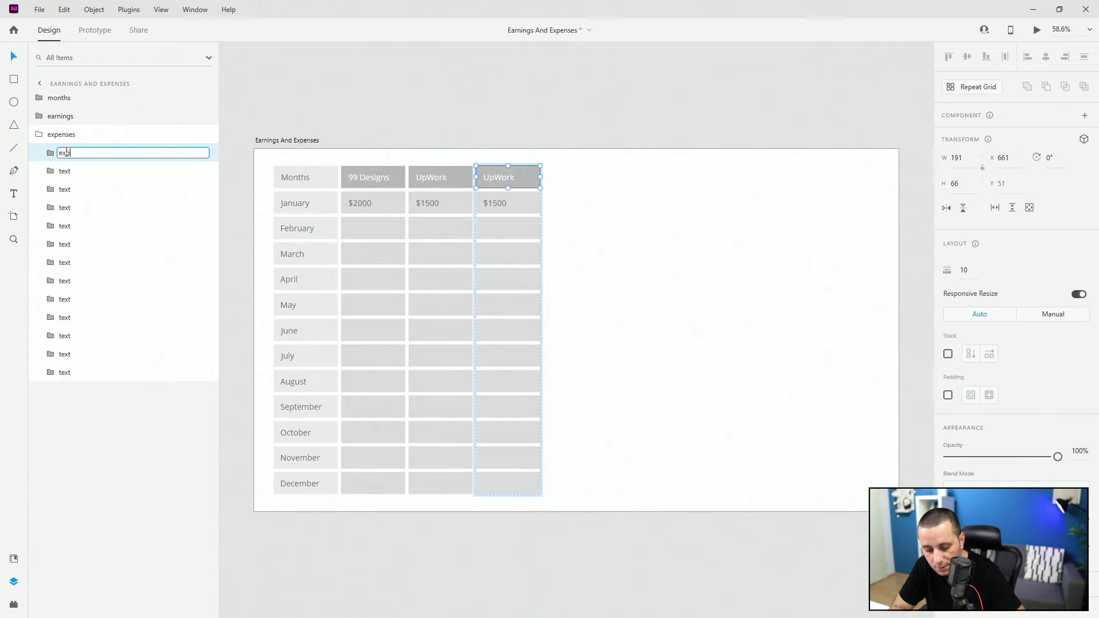
type("penses")
key("Return")
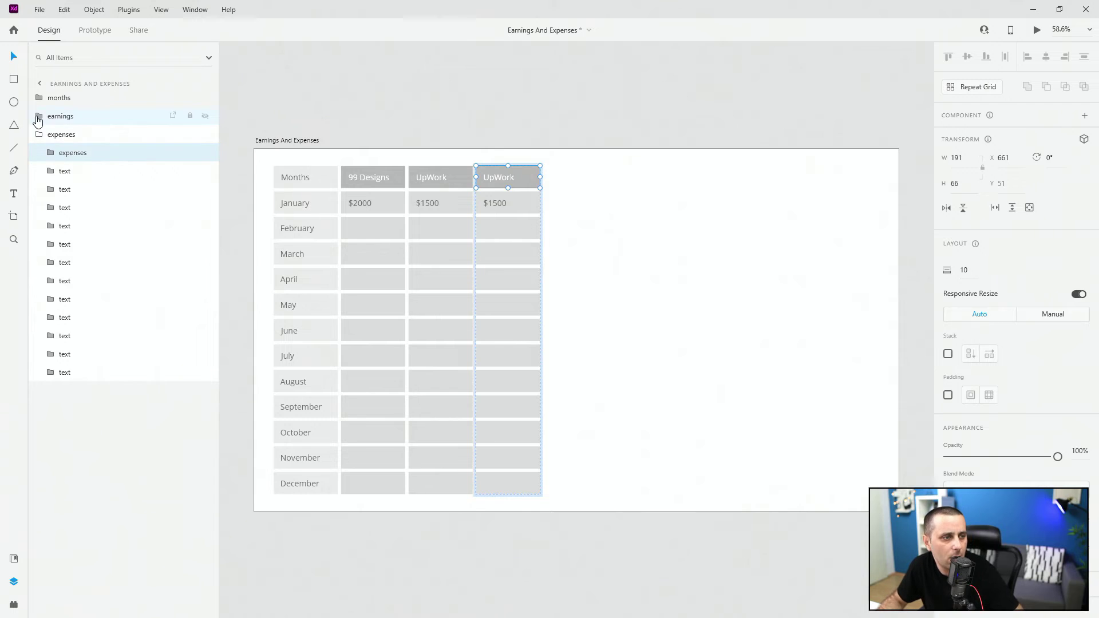
Rename the 99 Designs column's header group as "earnings" and collapse that column's group.
left_click(38, 117)
left_click(51, 134)
double_click(78, 152)
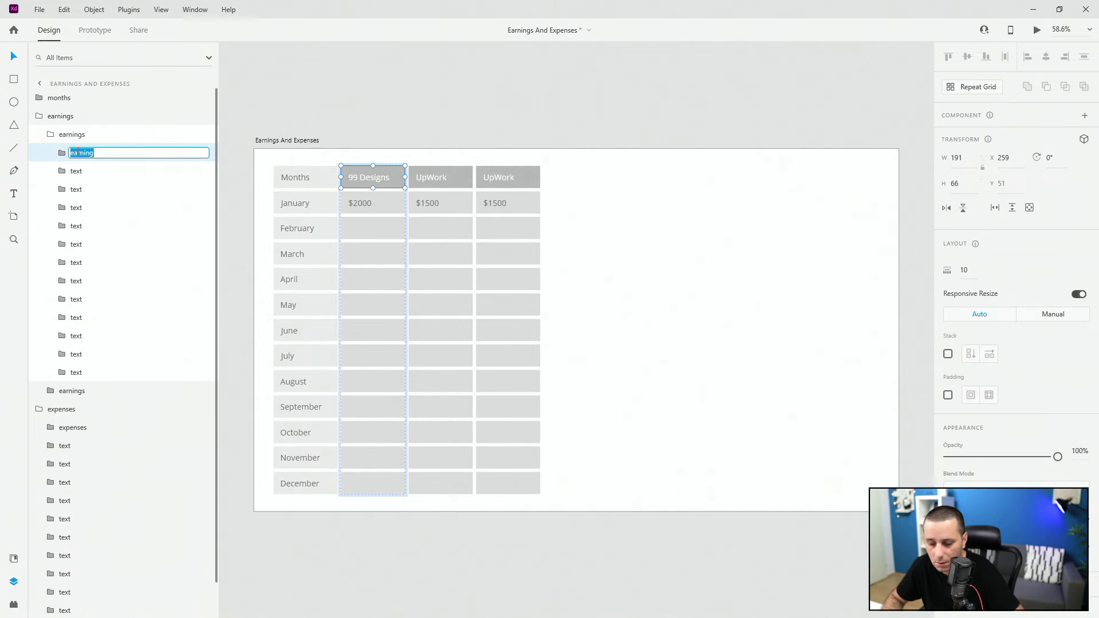
type("earnings")
key("Return")
left_click(53, 152)
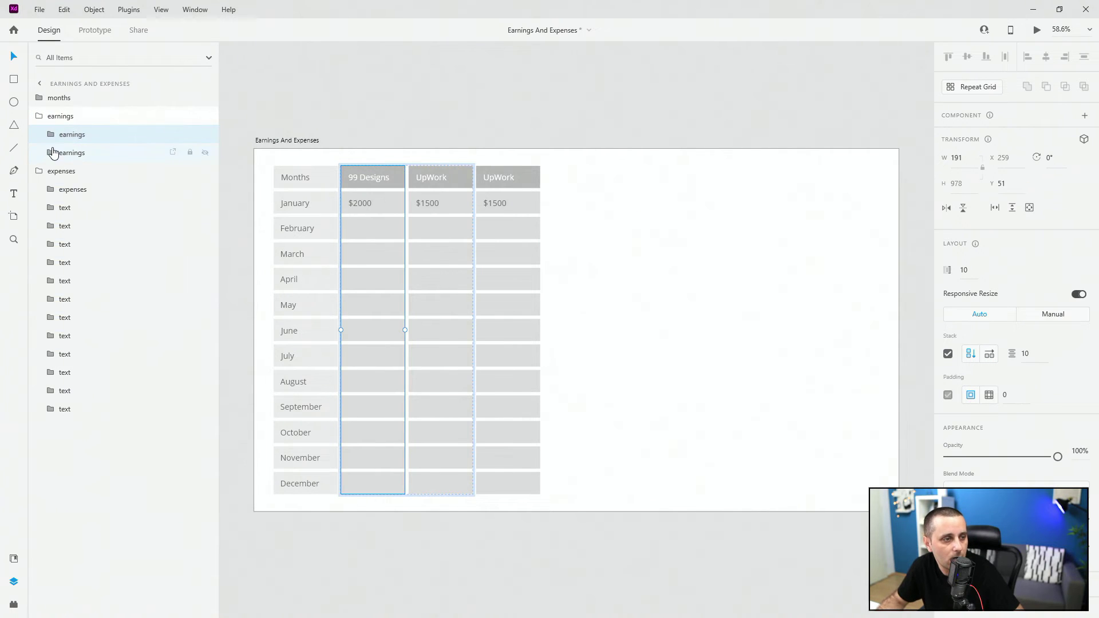
Rename the UpWork column's header group as "earnings" and collapse the column and the outer earnings group.
left_click(51, 152)
double_click(81, 172)
type("earnings")
key("Return")
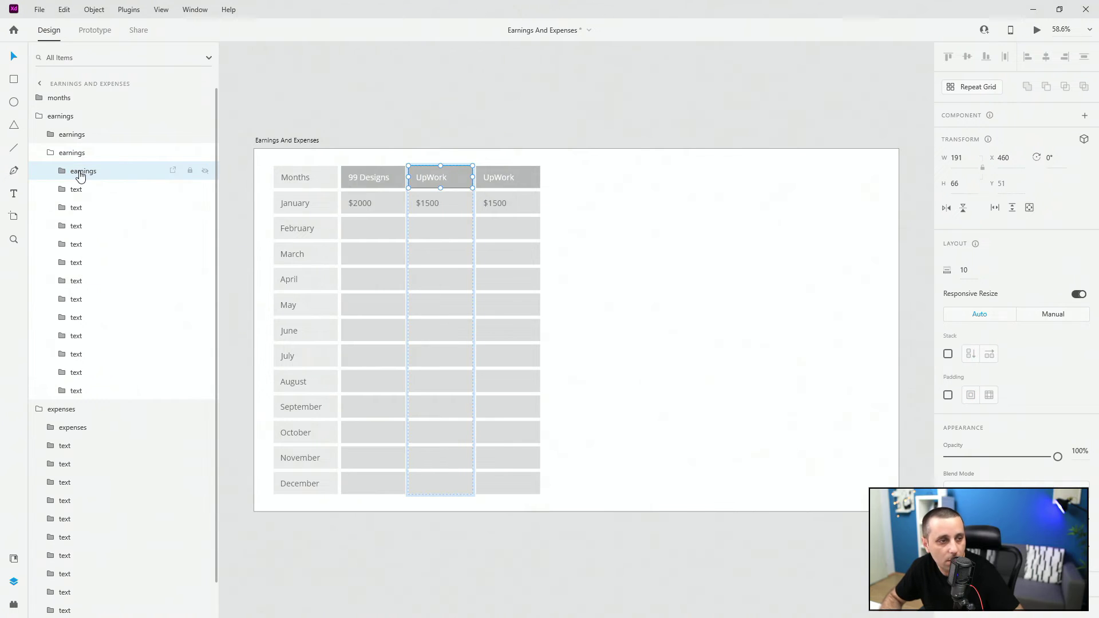
left_click(51, 152)
left_click(38, 115)
left_click(60, 116)
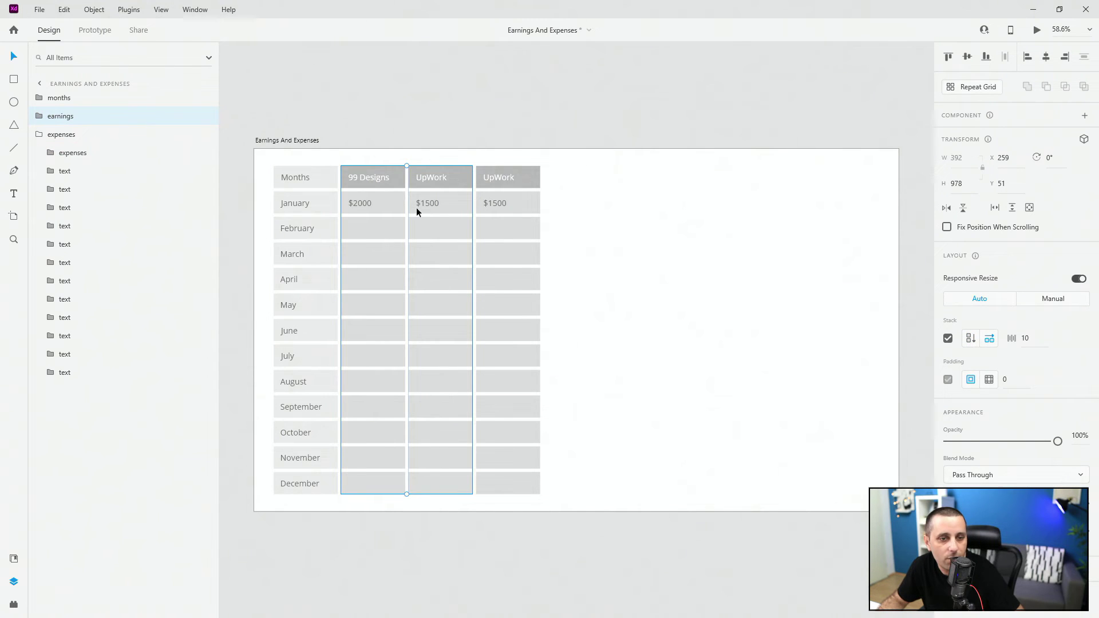
Fill the expenses column's header background with red #CE5C5C and save that color to the document assets.
double_click(526, 179)
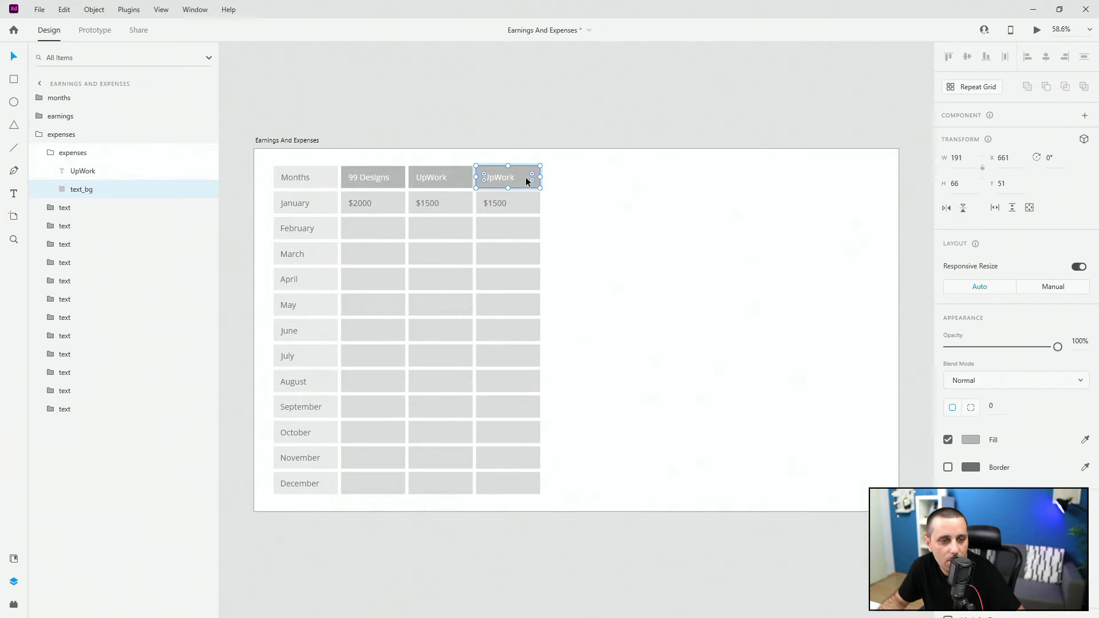
left_click(974, 445)
left_click_drag(871, 400, 854, 395)
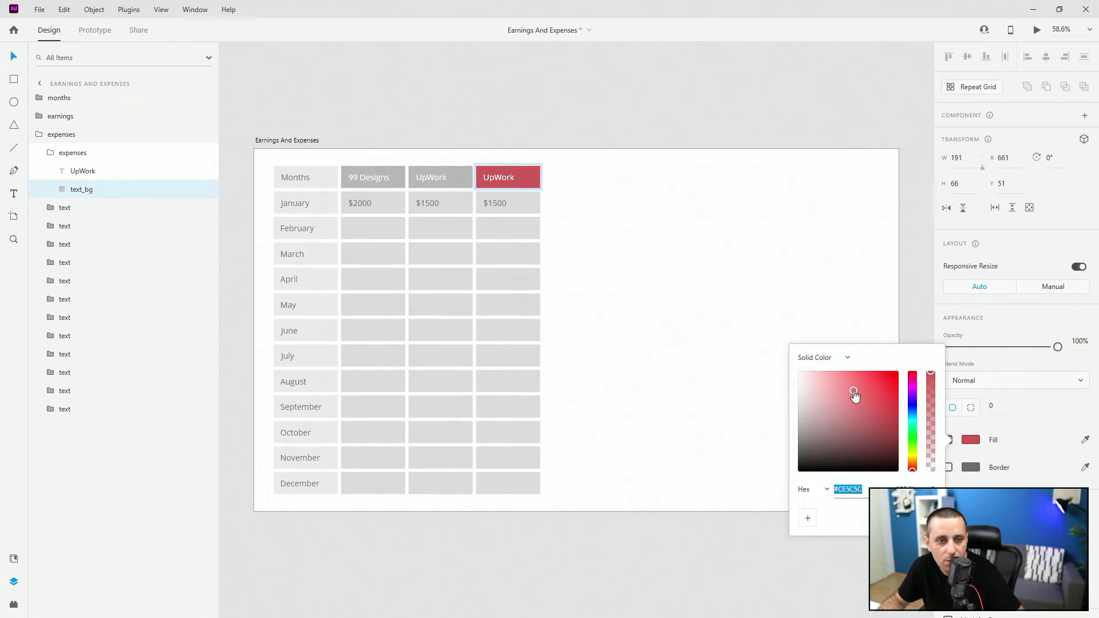
key("Escape")
left_click(13, 558)
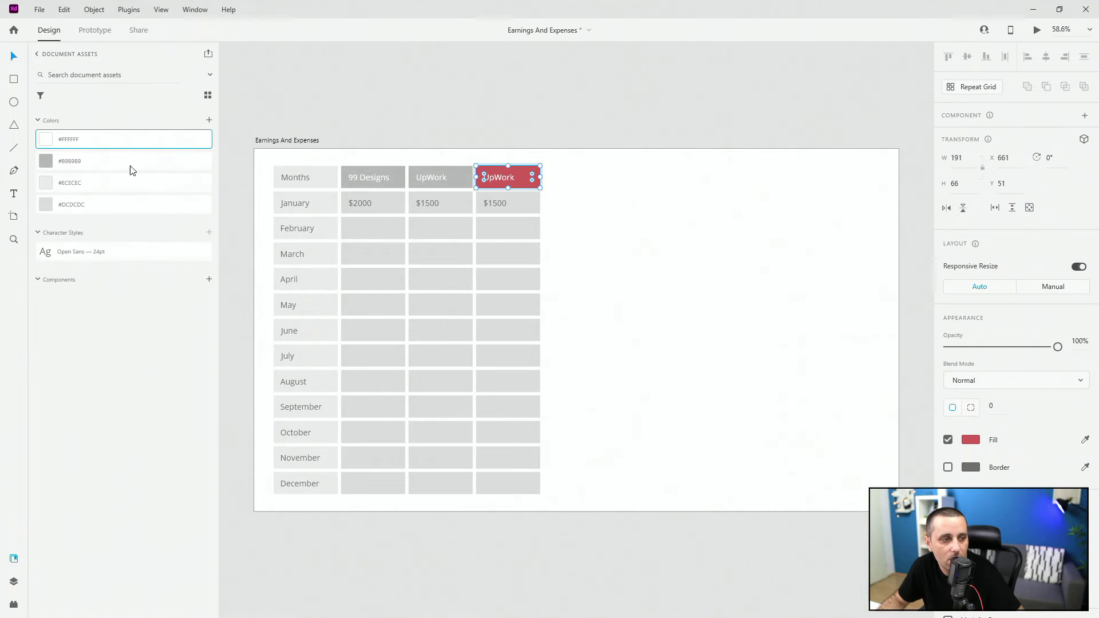
left_click(207, 121)
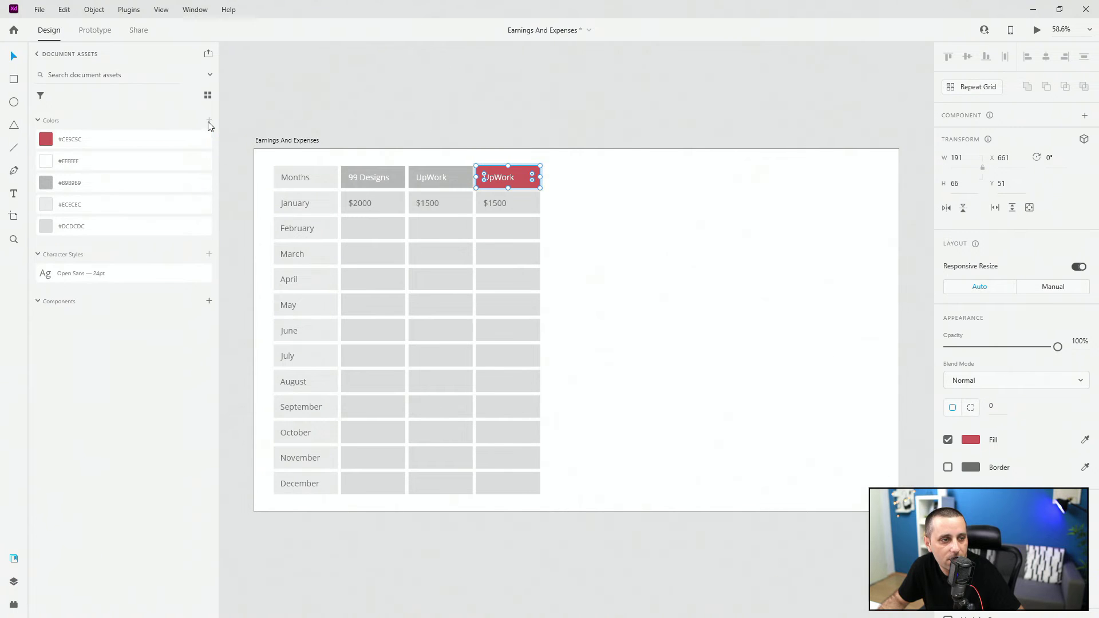
Change the expenses column's header to "Electricity" and its January amount to "$200".
double_click(490, 179)
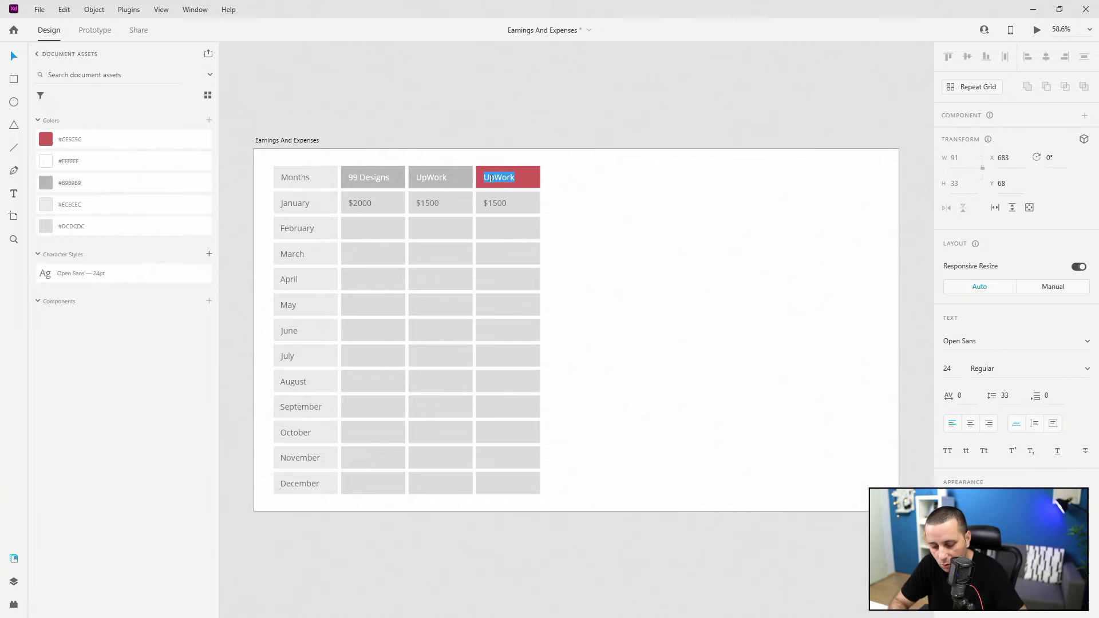
type("Elec")
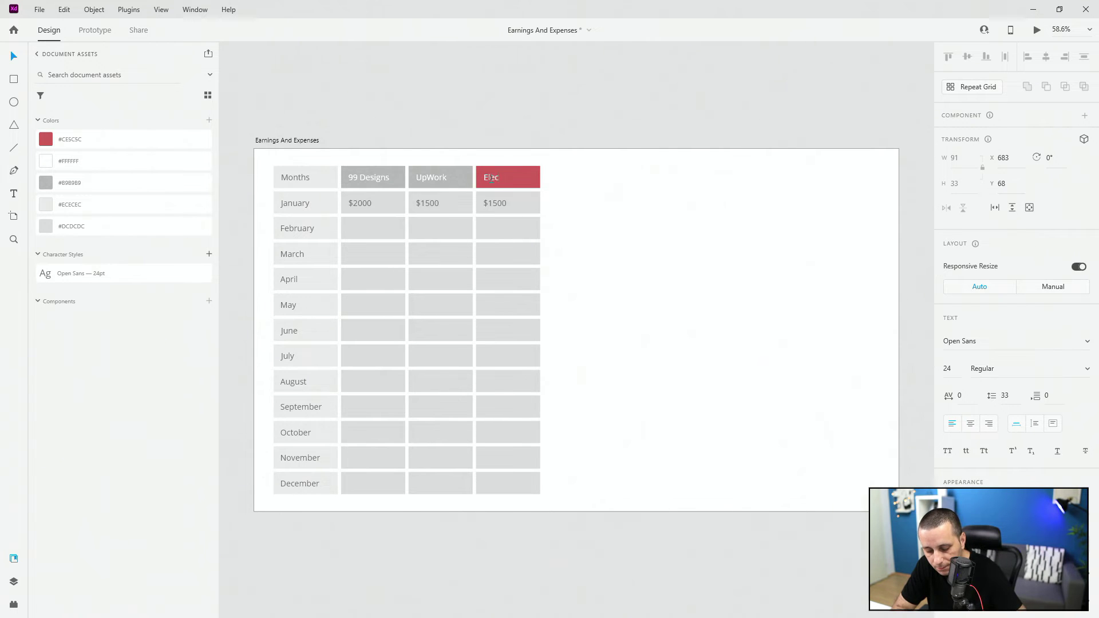
type("tricity")
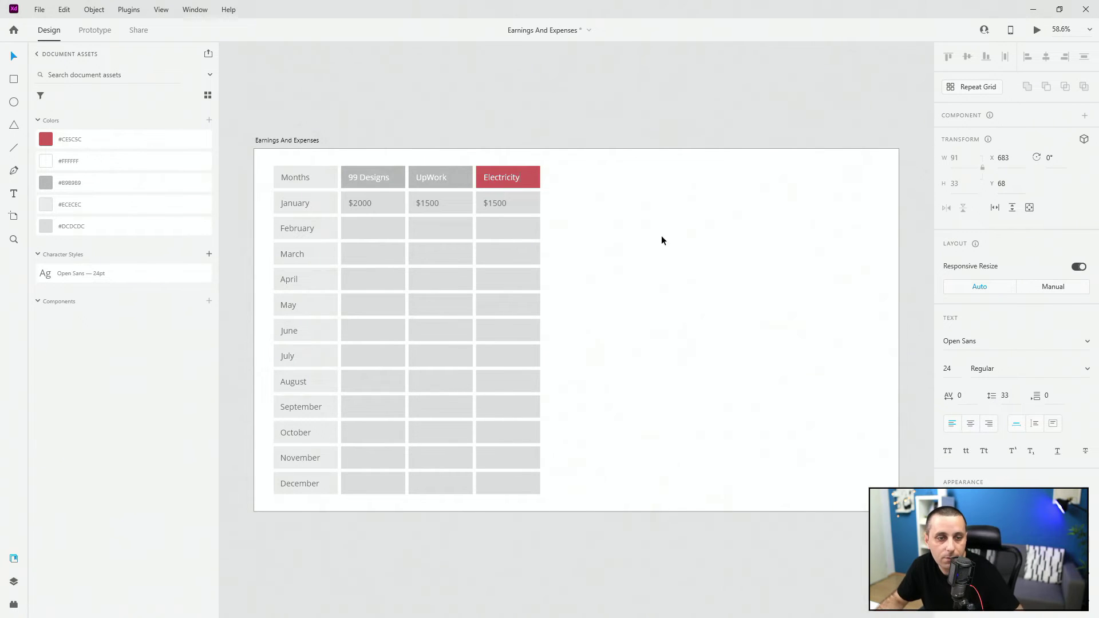
key("Escape")
left_click(494, 200)
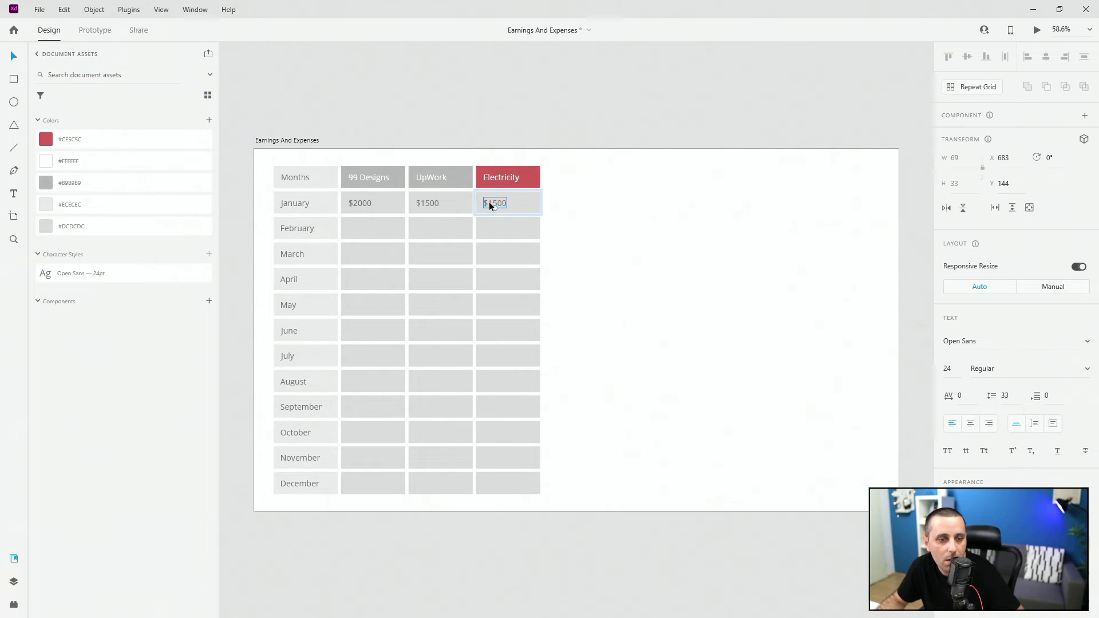
double_click(488, 201)
left_click_drag(489, 203, 503, 203)
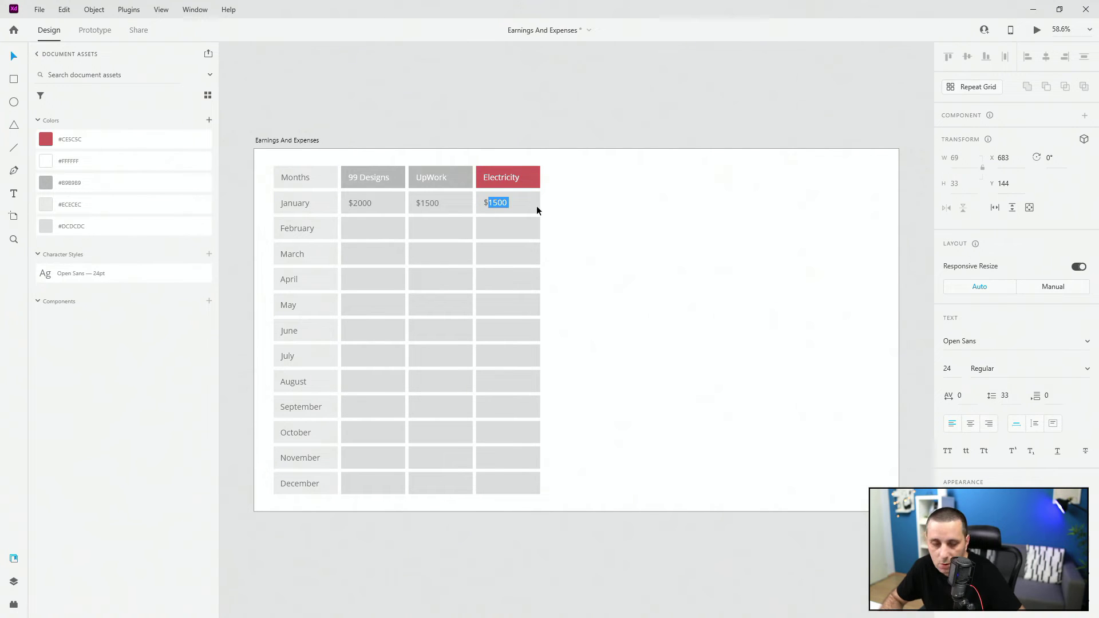
type("200")
key("Escape")
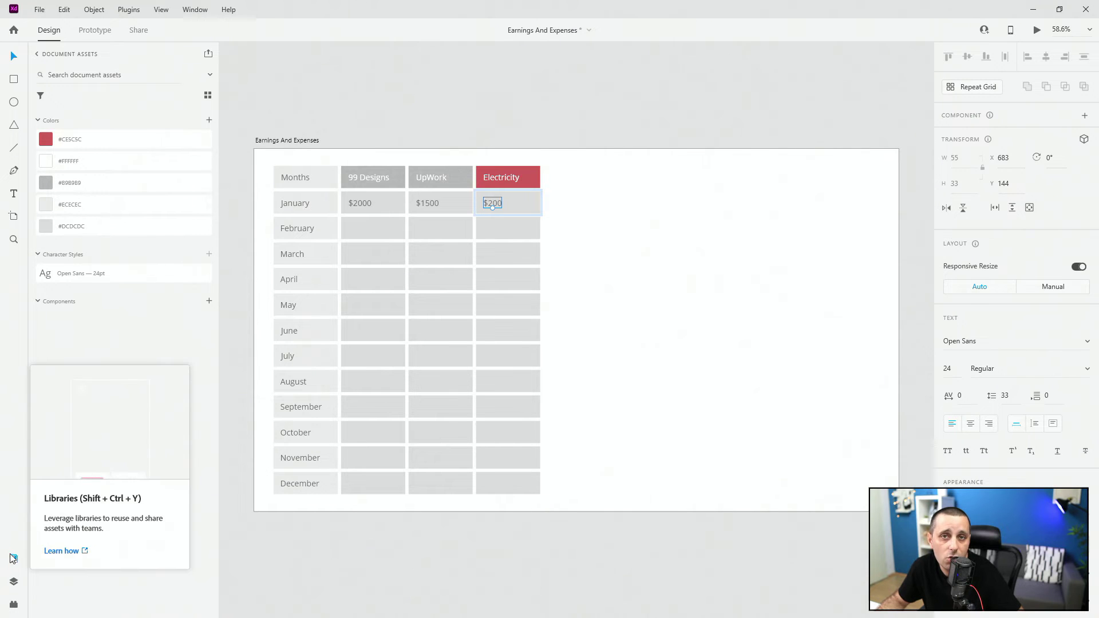
Show the layer list and collapse the Electricity column's open groups, including the expenses group itself.
left_click(14, 581)
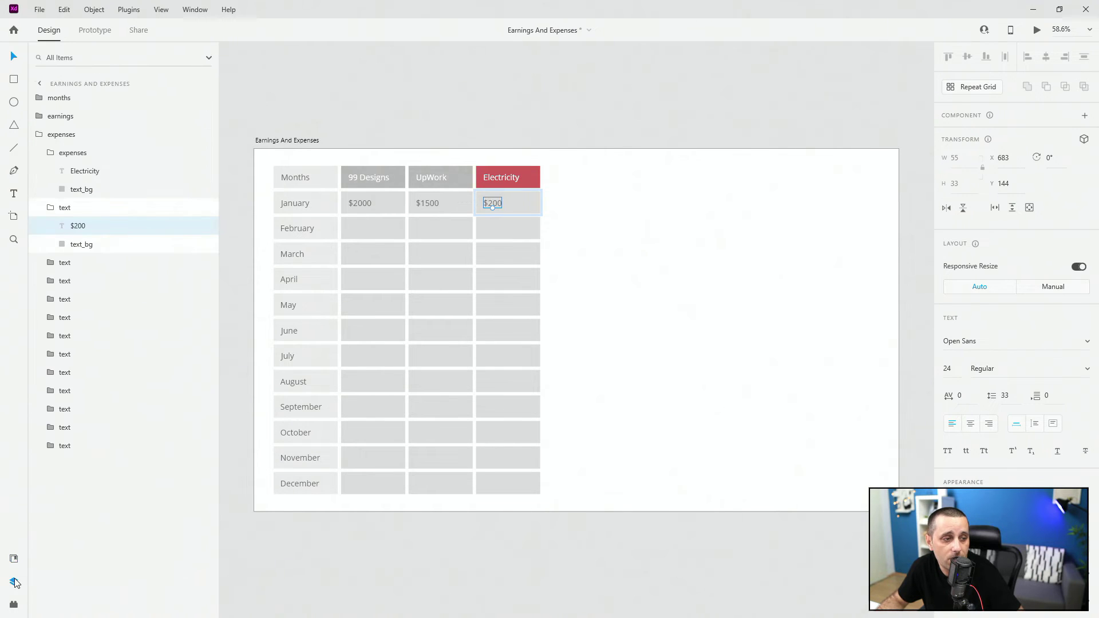
left_click(52, 209)
left_click(57, 151)
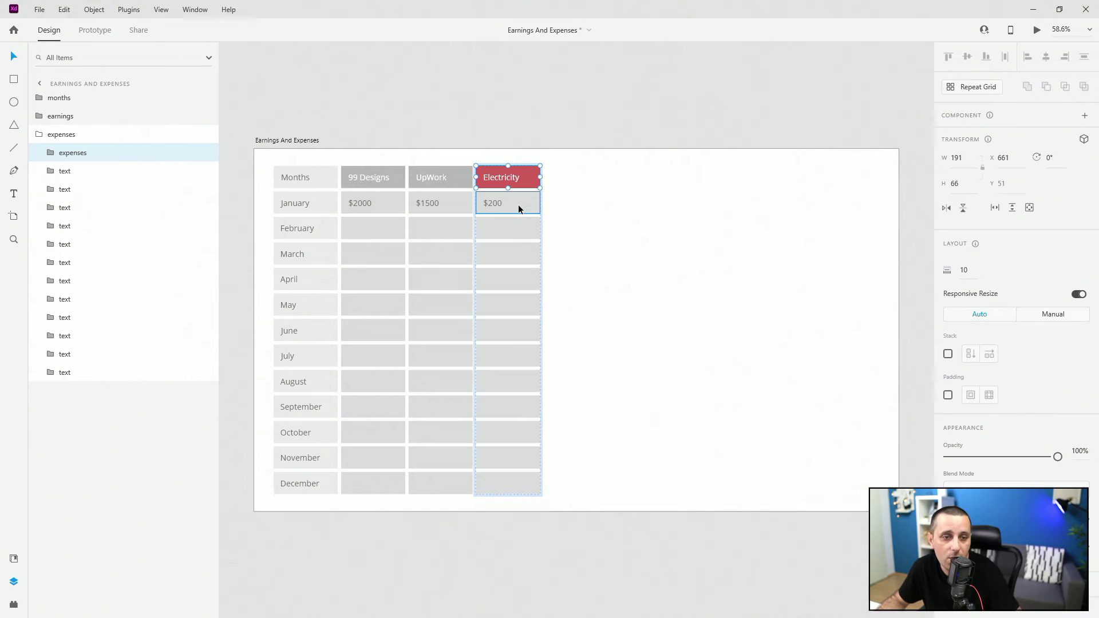
left_click(39, 134)
left_click(40, 135)
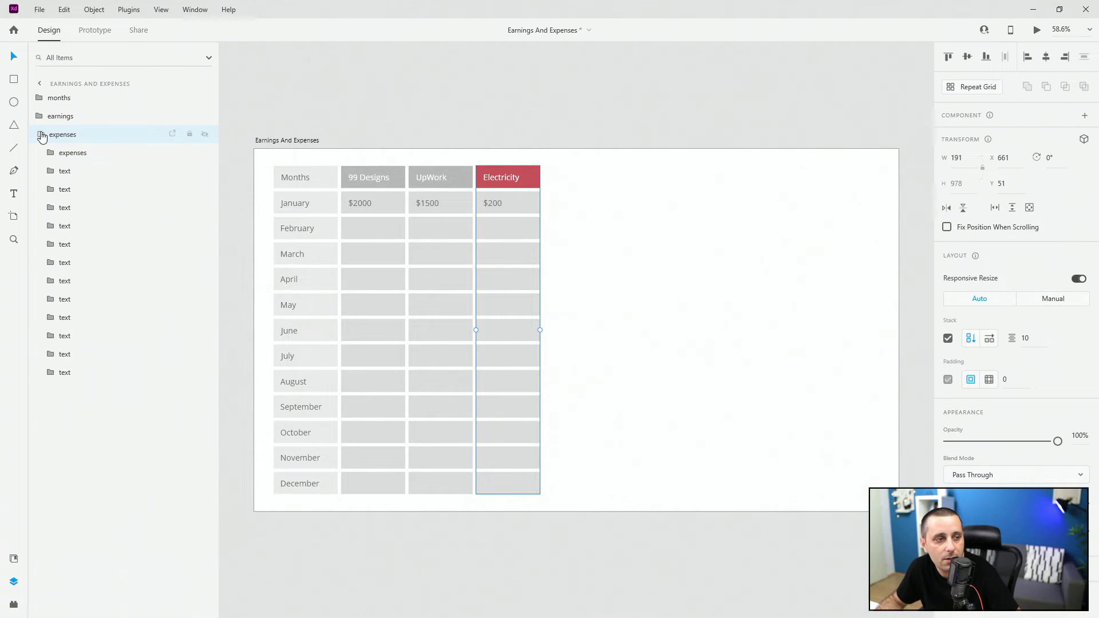
left_click(41, 135)
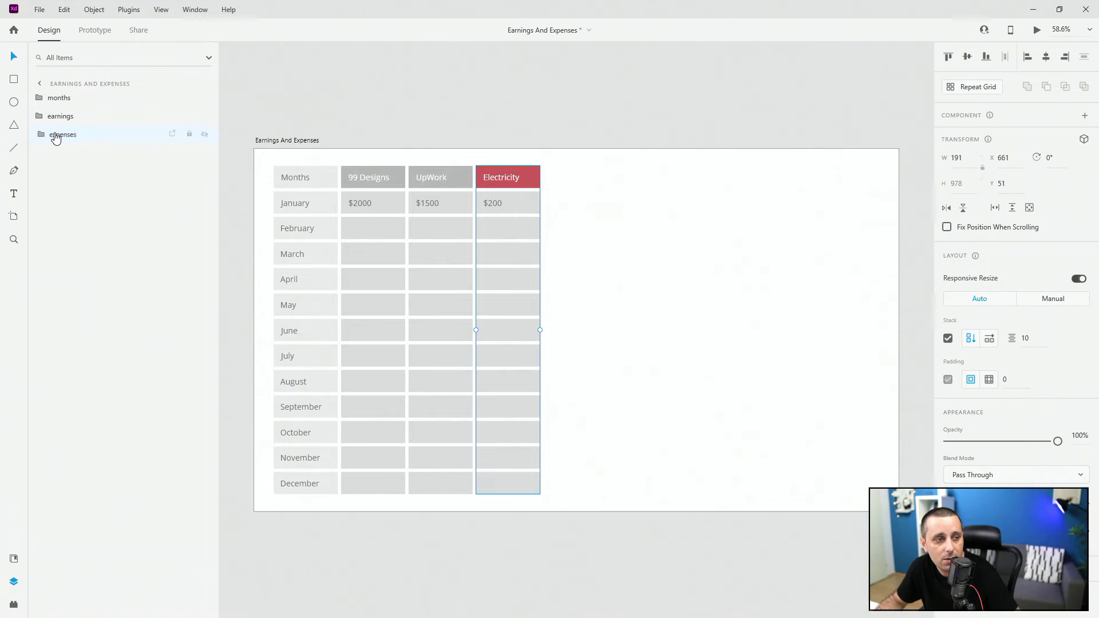
Wrap the Electricity column in an outer group named "expenses" and turn on a horizontal stack for it.
double_click(55, 136)
key("Escape")
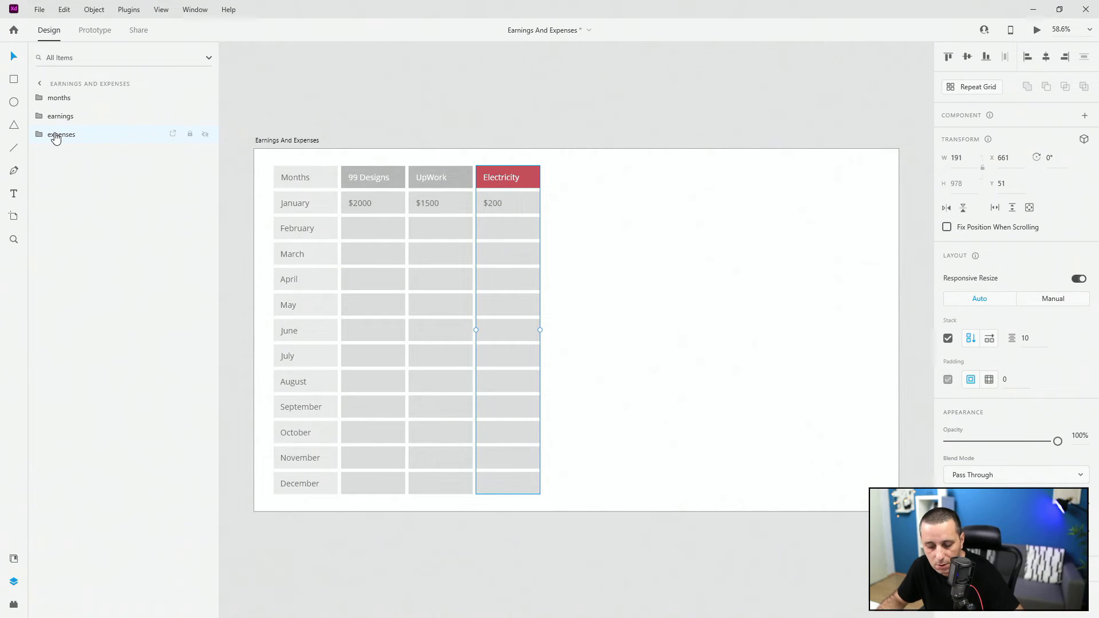
double_click(55, 136)
key("End")
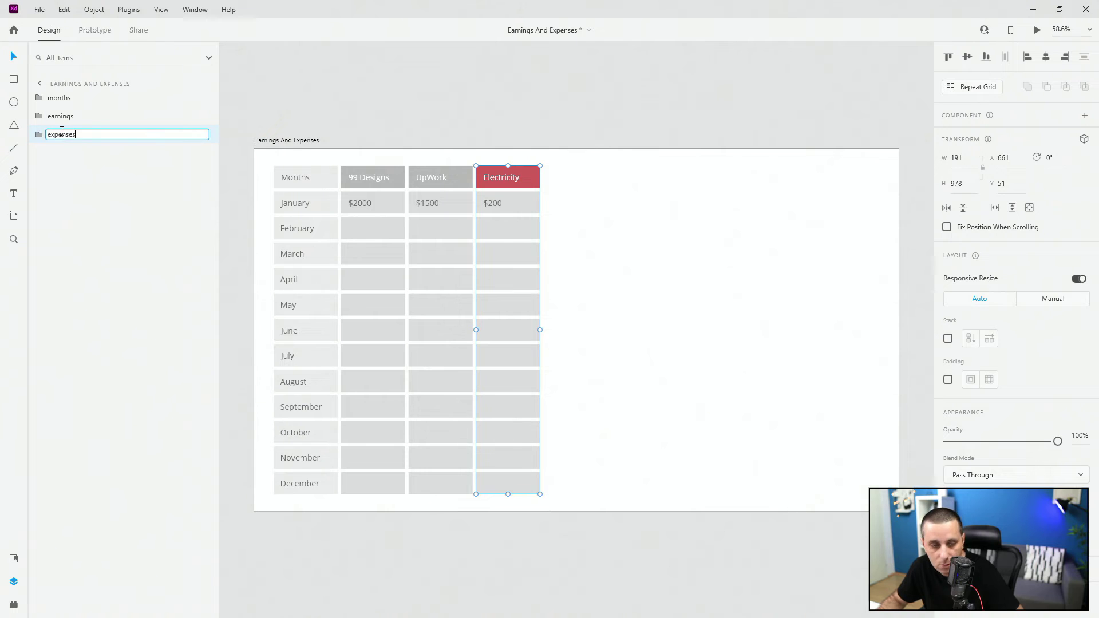
key("Return")
left_click(947, 339)
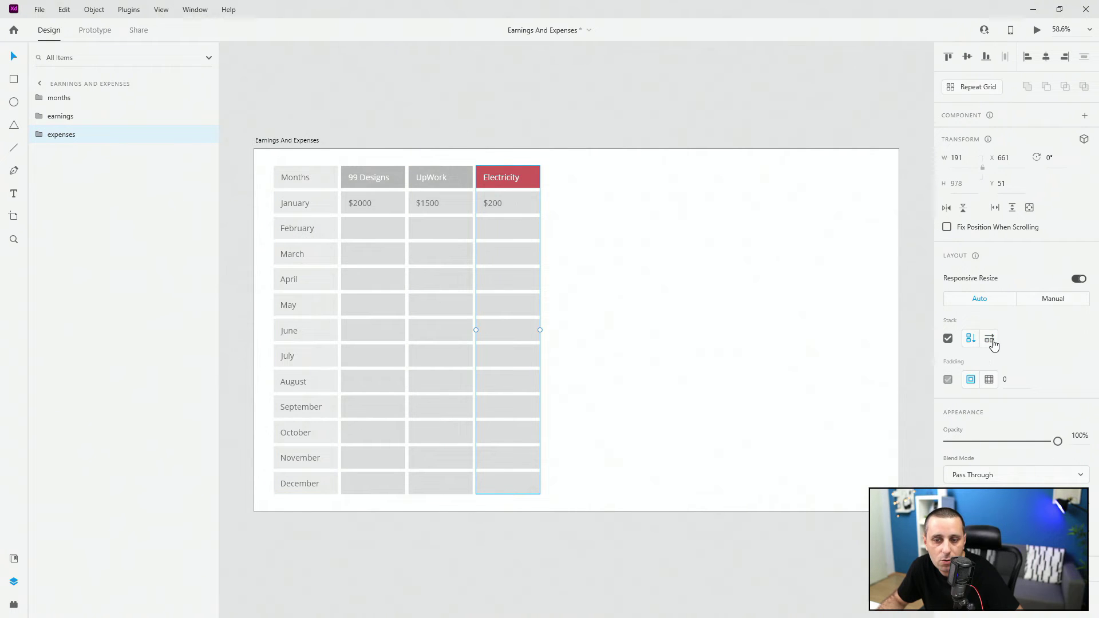
Duplicate the Electricity column three times inside the outer expenses stack.
left_click(37, 136)
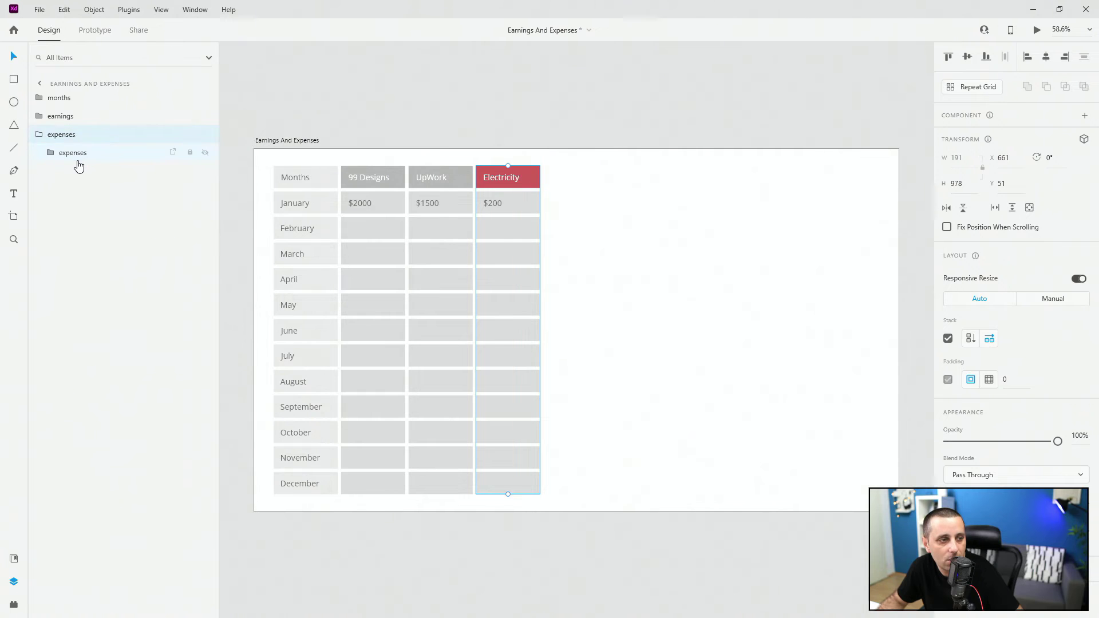
left_click(78, 164)
key("ctrl+d")
key("ctrl+d")
key("ctrl+d")
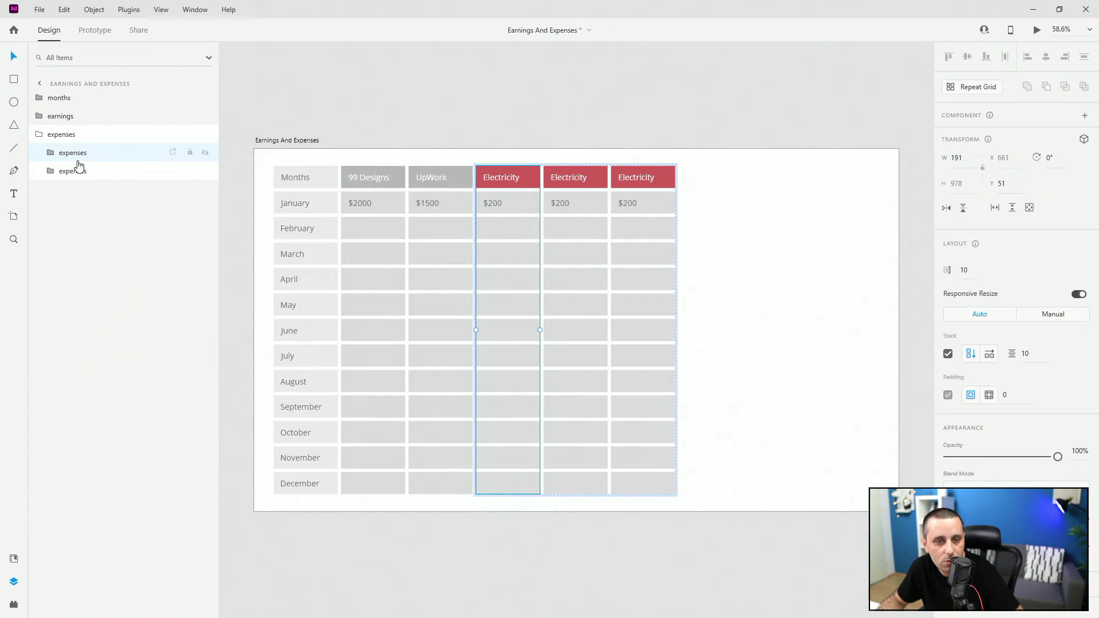
Change the second expenses column's header to "Phone" and its January amount to "$150".
double_click(568, 177)
double_click(576, 177)
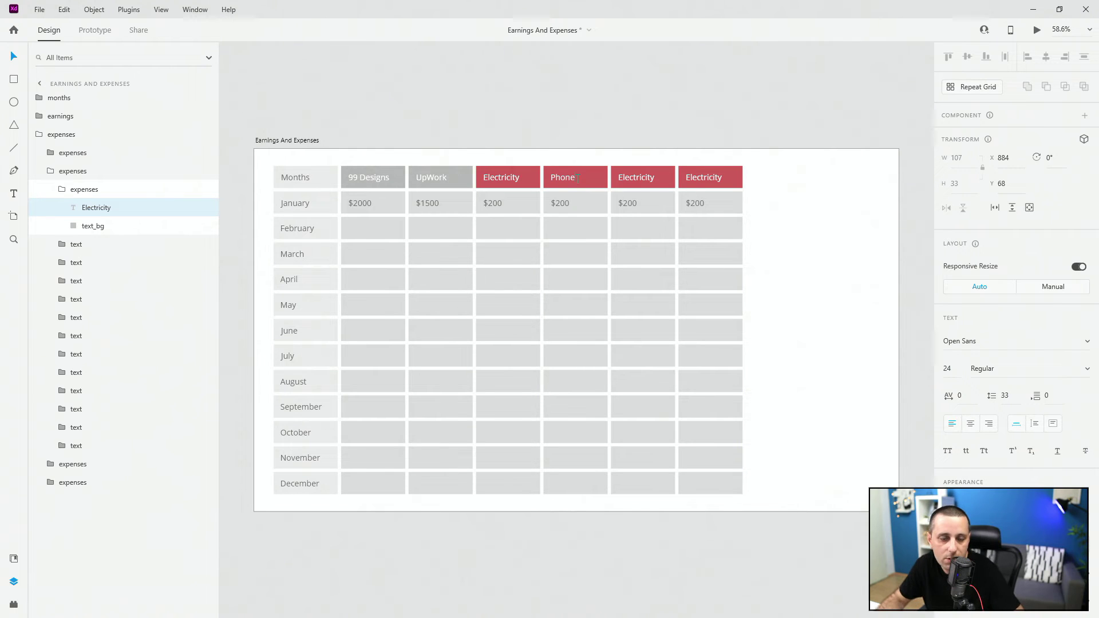
left_click(558, 206)
double_click(558, 206)
double_click(559, 204)
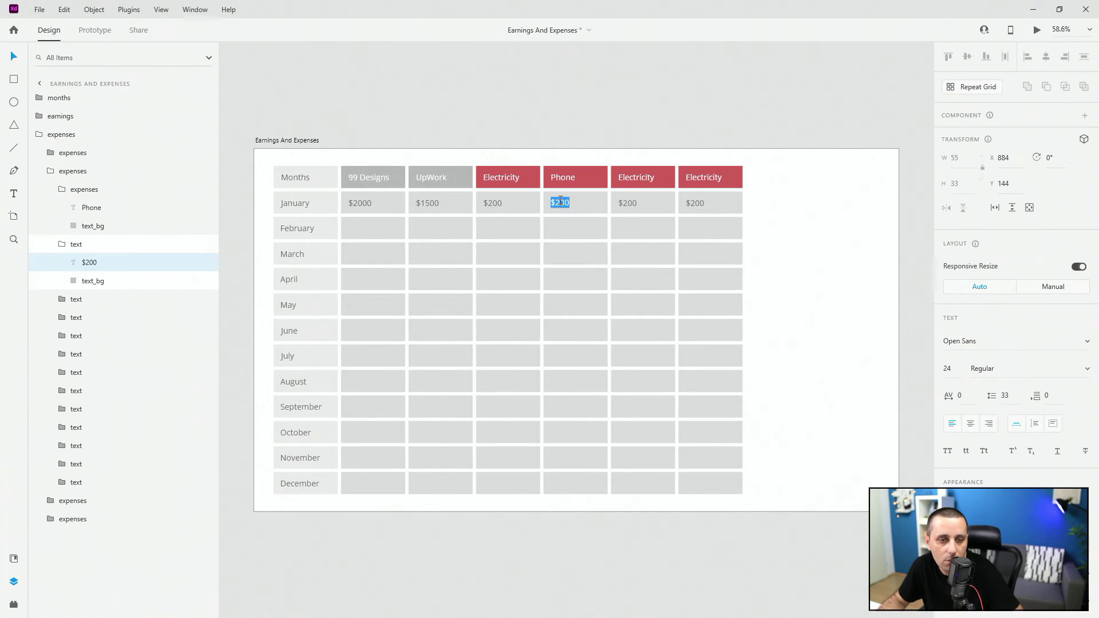
left_click(558, 202)
type("150")
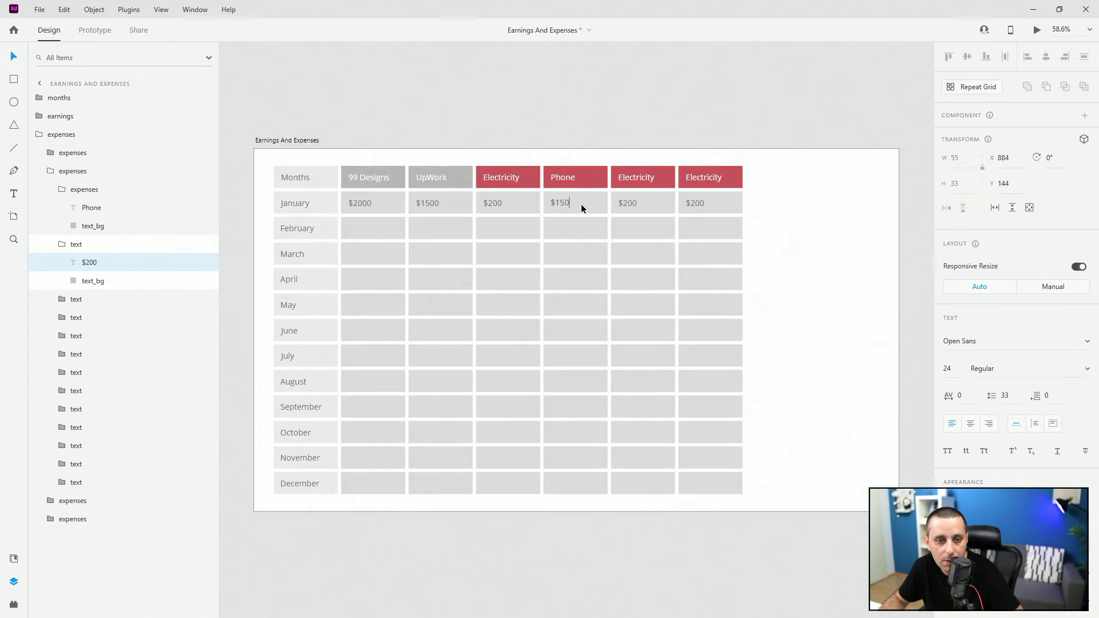
Change the third expenses column's header to "Internet" and its January amount to "$80".
left_click(633, 180)
double_click(638, 178)
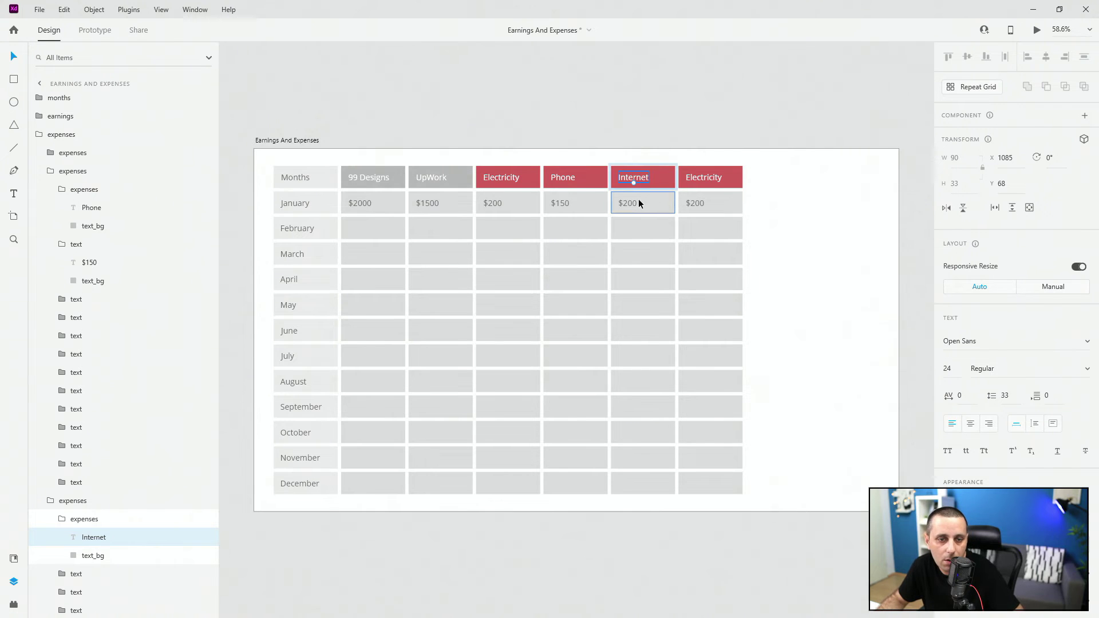
double_click(636, 199)
left_click_drag(623, 202, 644, 204)
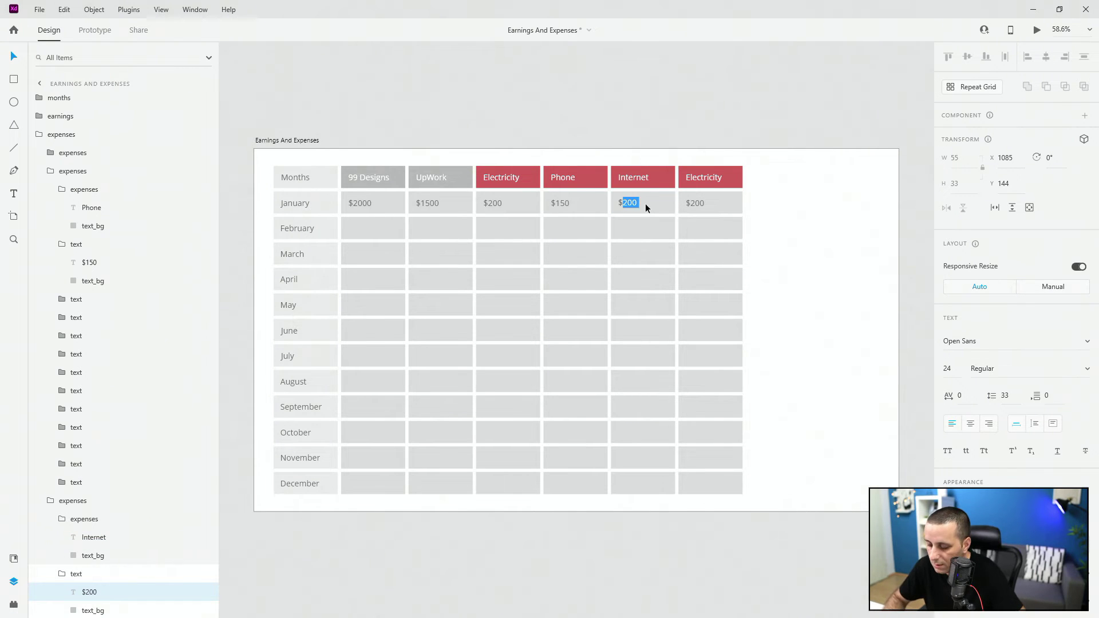
type("80")
Change the fourth expenses column's header to "Rent" and its January amount to "$500".
double_click(699, 180)
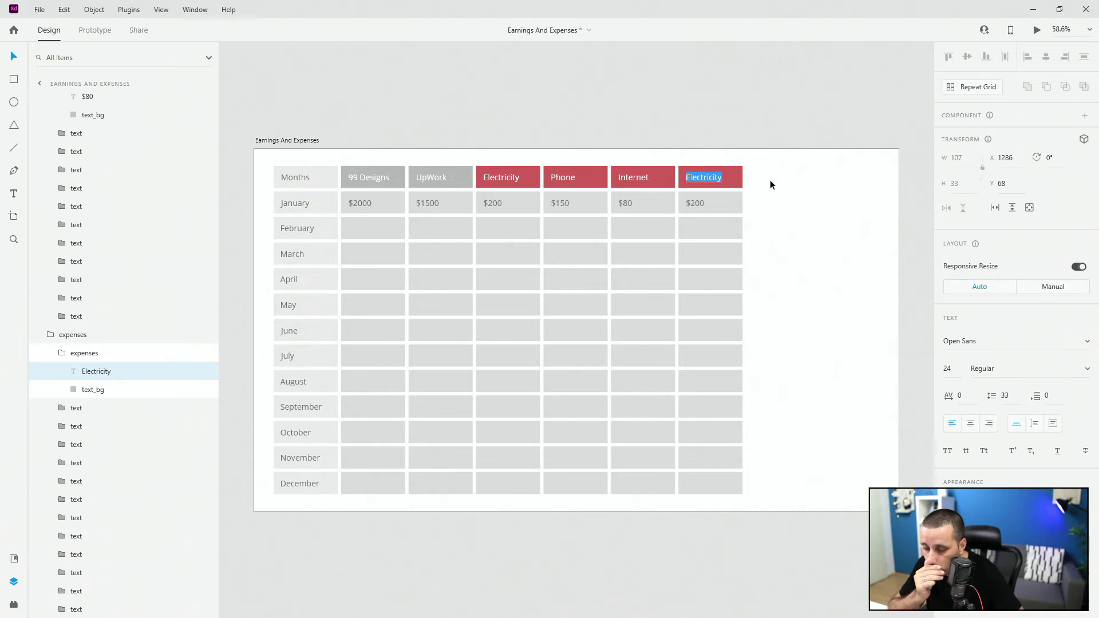
type("Rent")
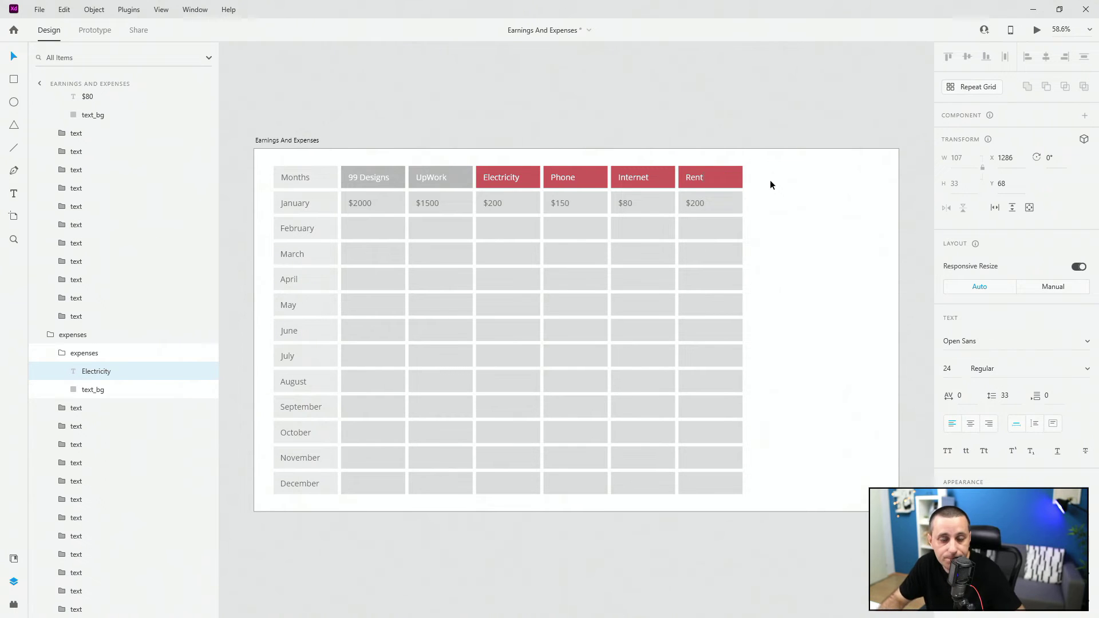
key("Escape")
double_click(698, 202)
double_click(694, 203)
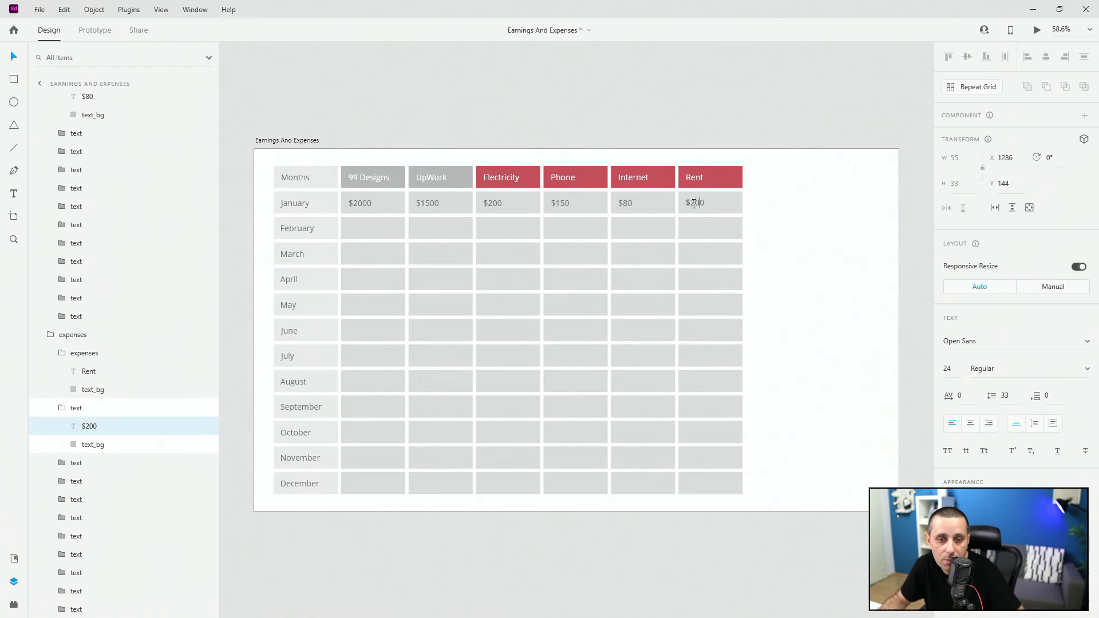
left_click_drag(692, 203, 719, 215)
type("500")
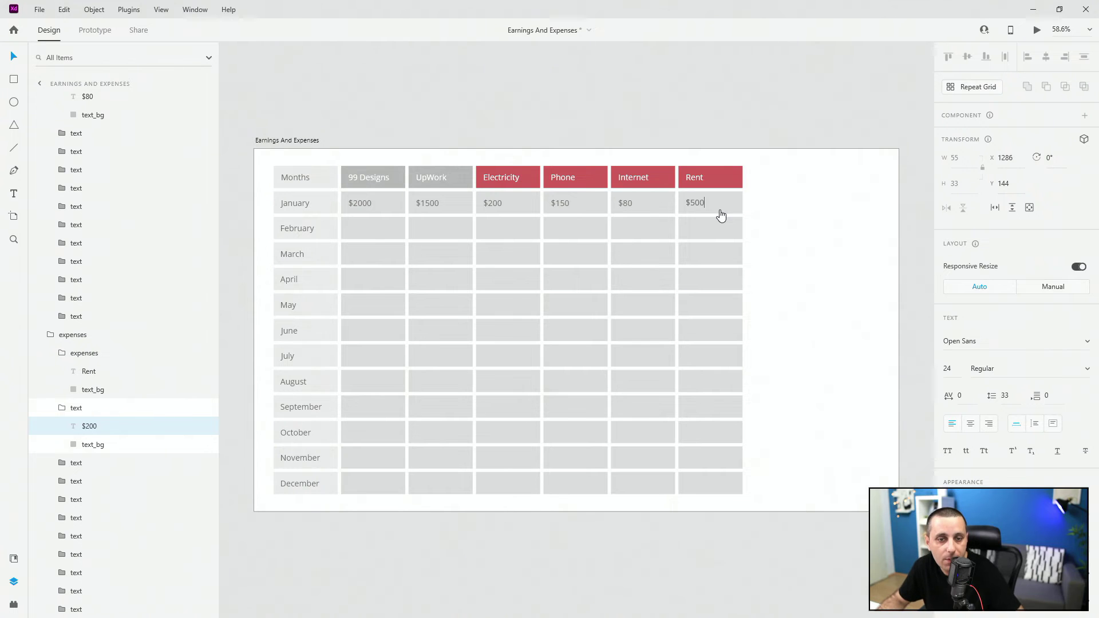
Collapse the open groups of the Rent, Internet and Phone columns, including the outer expenses group, in the layer list.
left_click(62, 352)
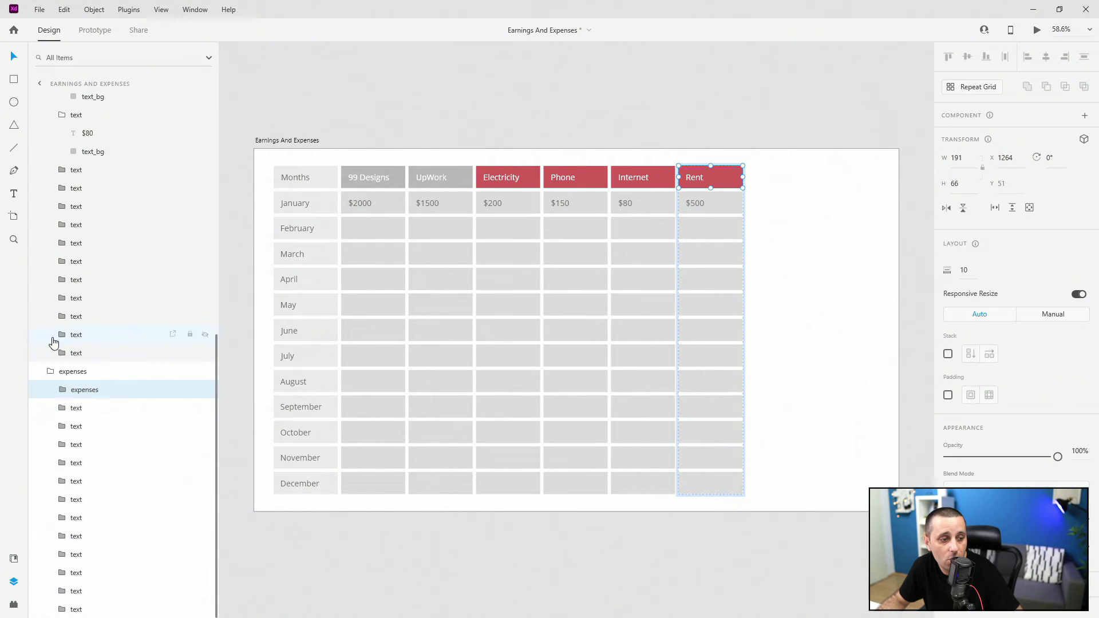
left_click(76, 216)
left_click(61, 353)
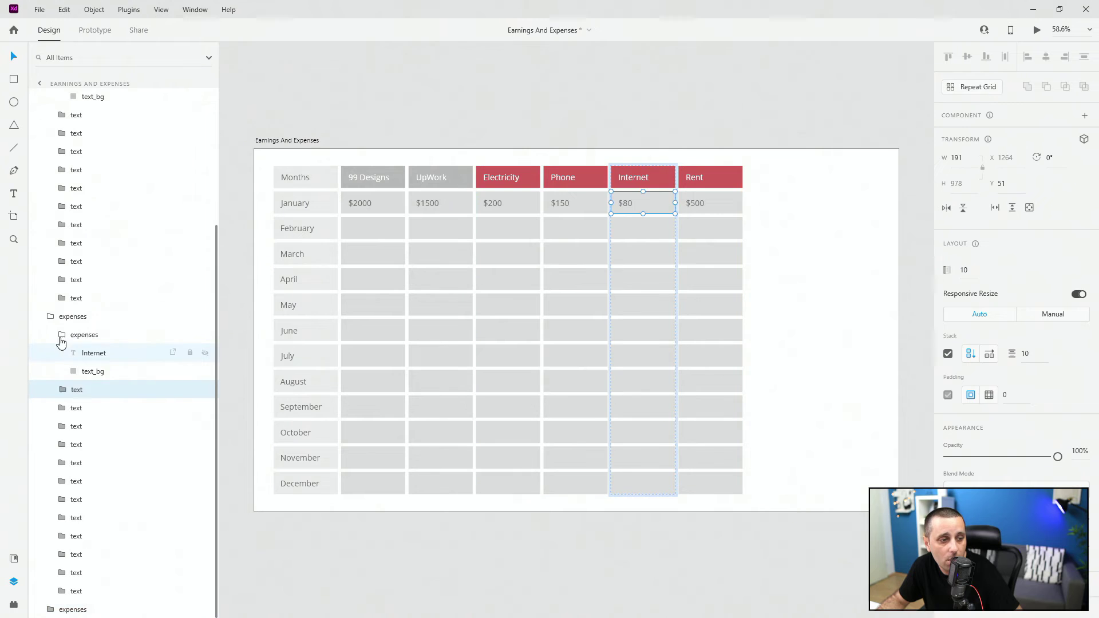
left_click(61, 337)
left_click(44, 356)
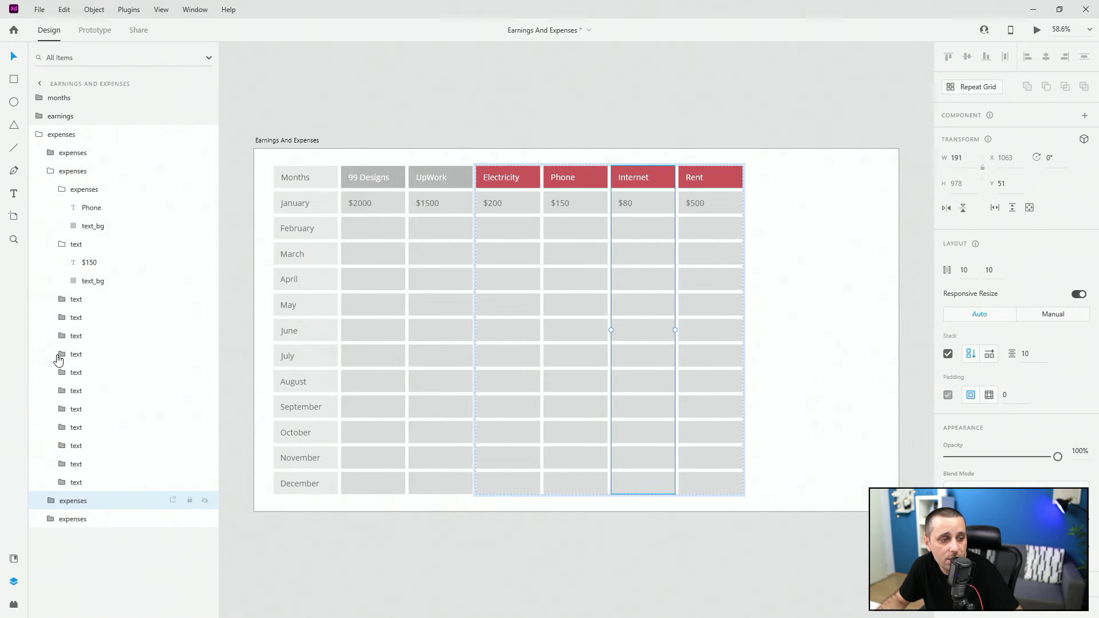
left_click(61, 244)
left_click(61, 188)
left_click(59, 174)
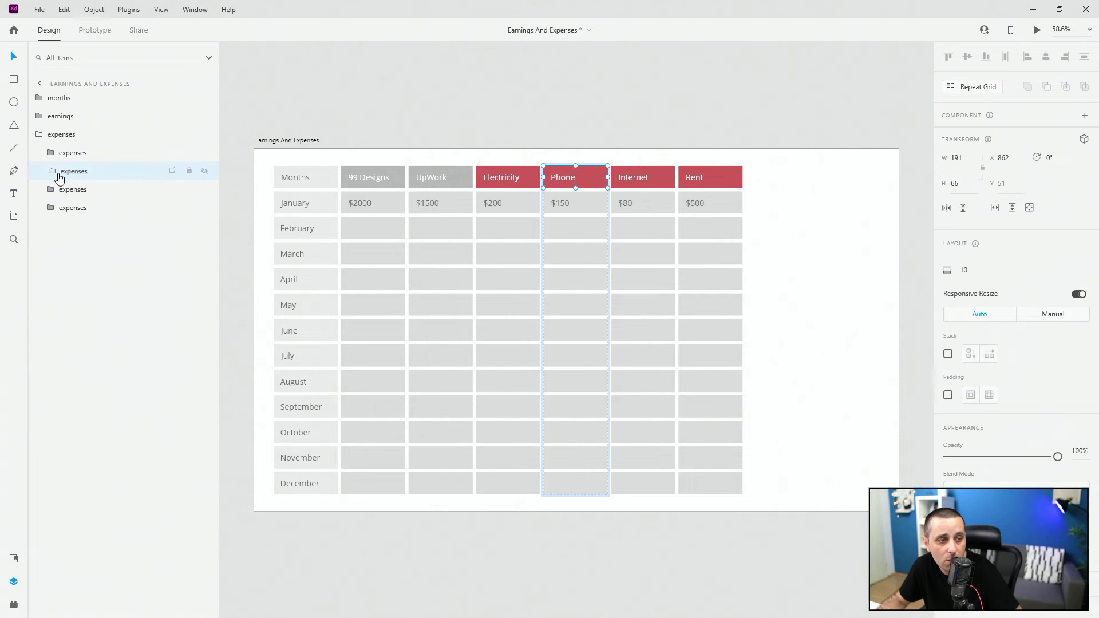
left_click(39, 141)
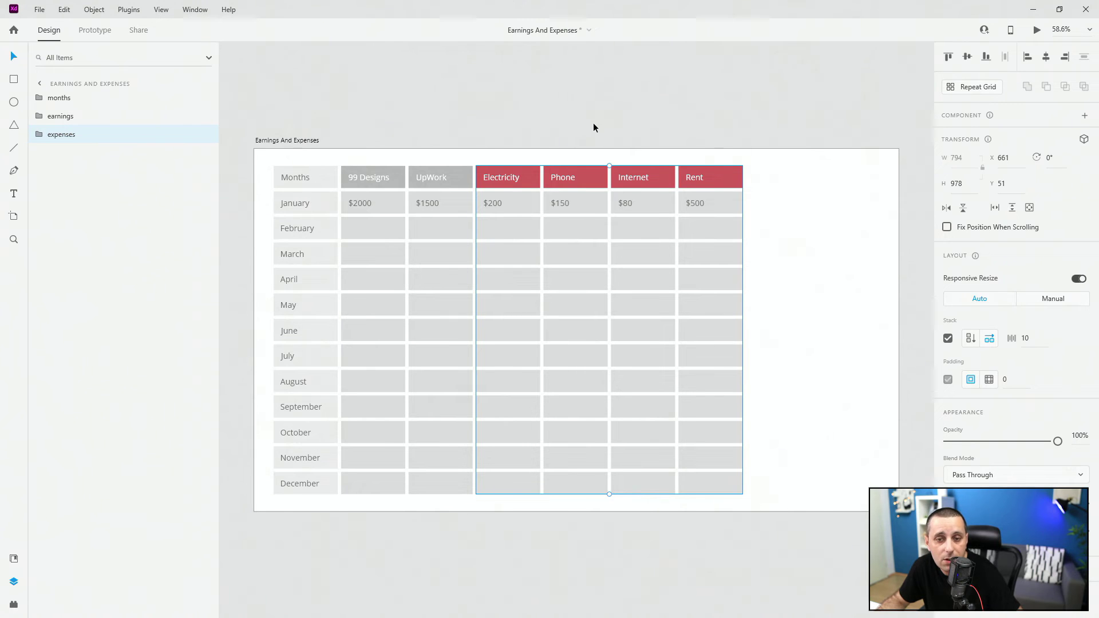
Copy the Electricity column out of the expenses stack and place two copies side by side after the Rent column.
left_click(36, 137)
left_click(67, 153)
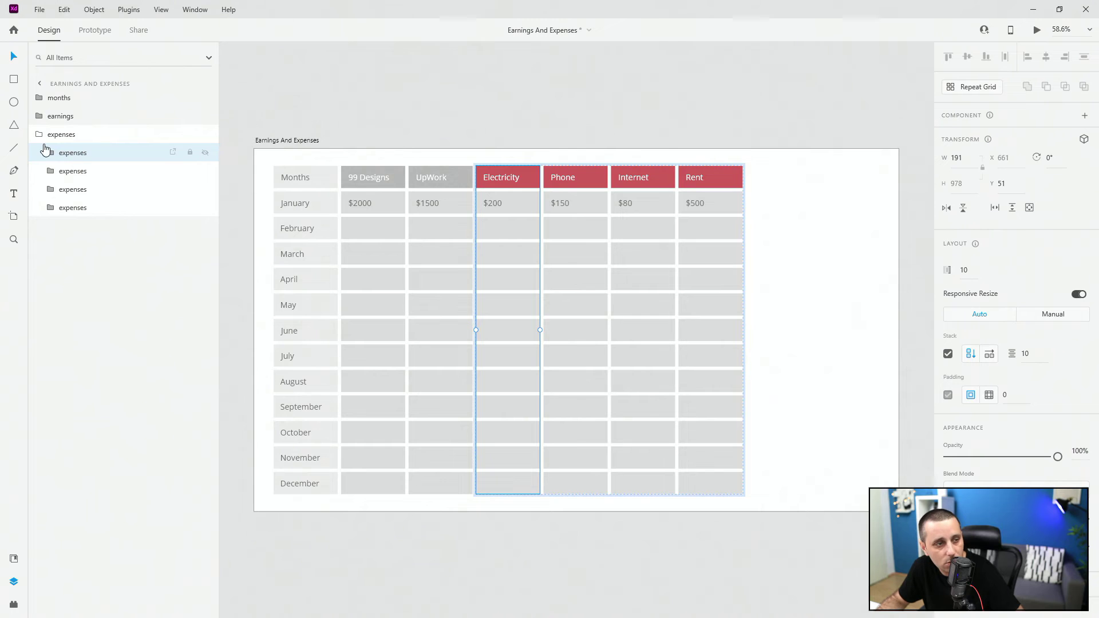
left_click(40, 141)
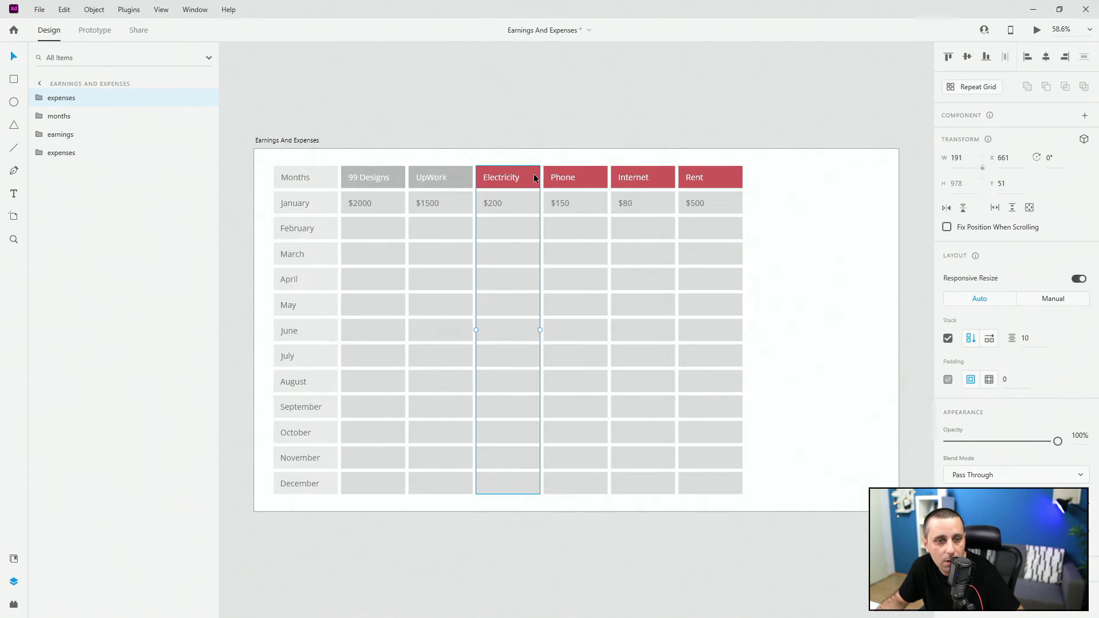
left_click_drag(534, 174, 839, 174)
key("ctrl+d")
left_click(792, 173)
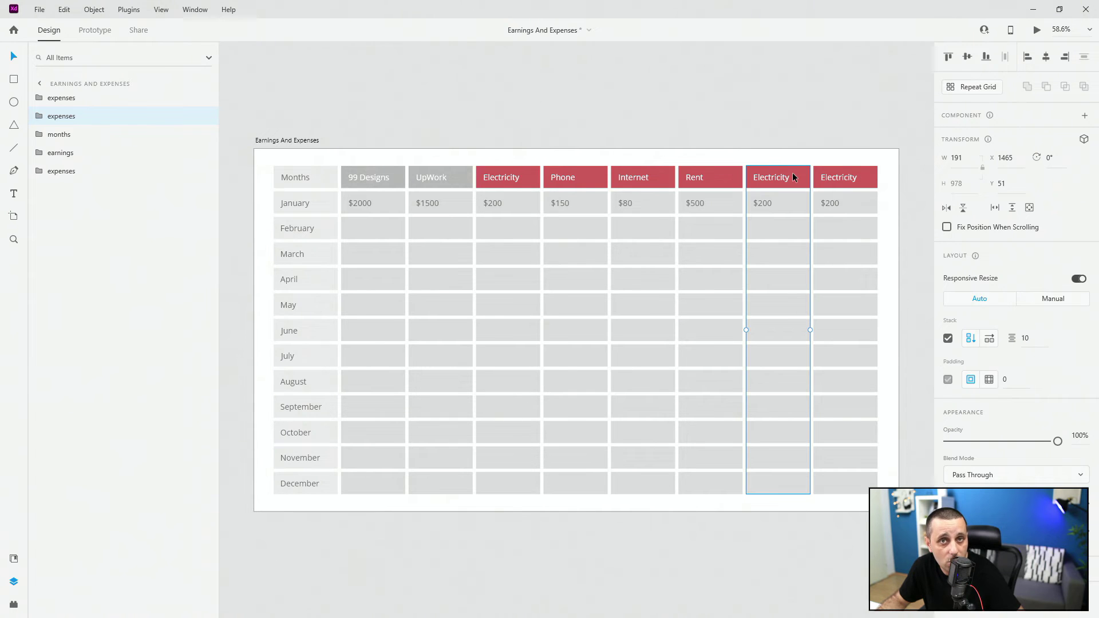
Change the header of the first copied column, beside Rent, to "Total".
double_click(775, 176)
double_click(774, 176)
type("T")
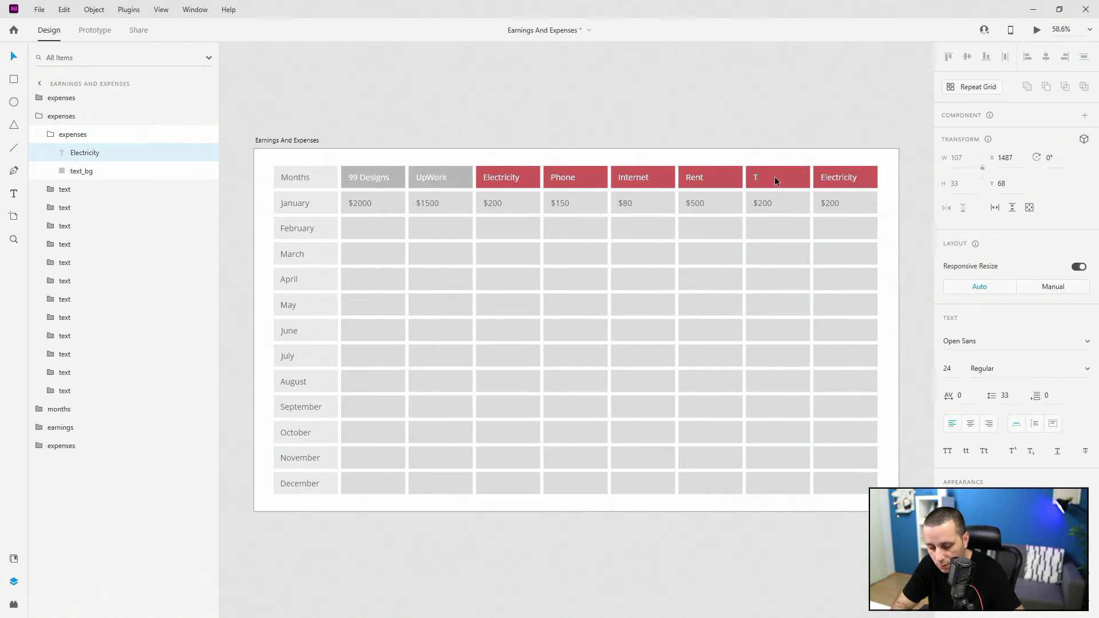
type("otal")
key("Escape")
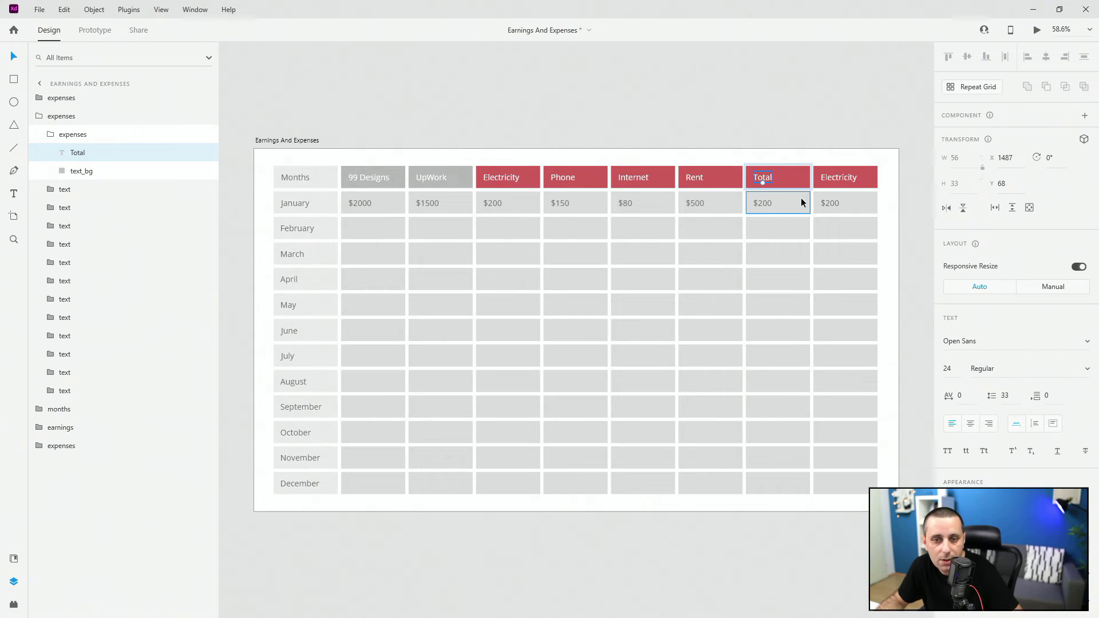
Fill the Total header's background with blue #4B67C2 and add the colour to the document assets.
scroll(945, 383, "down", 3)
left_click(801, 180)
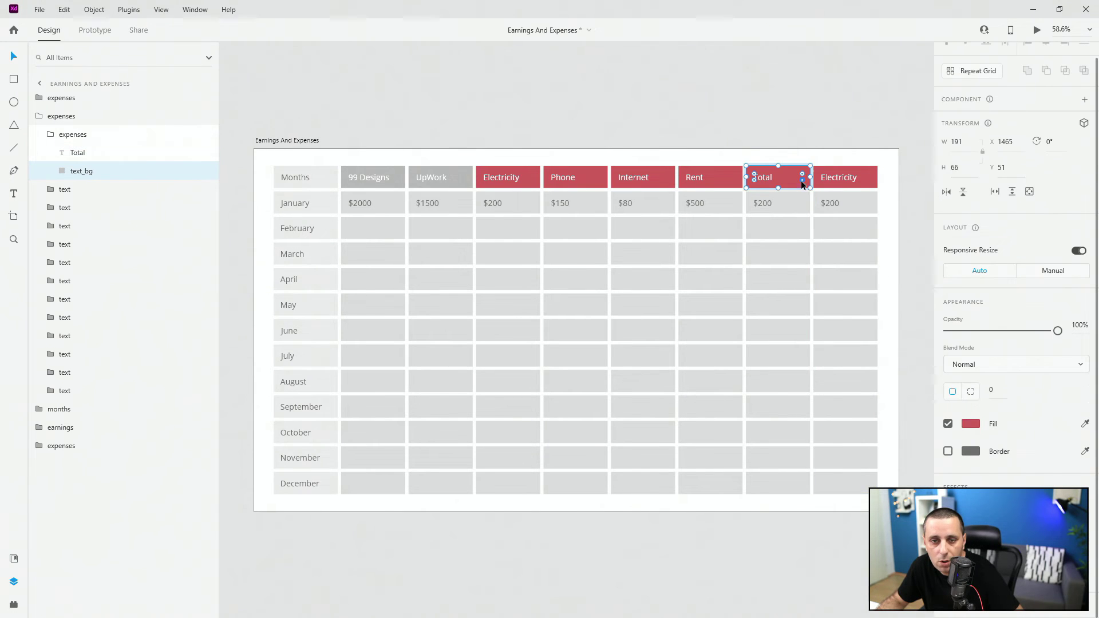
left_click(970, 424)
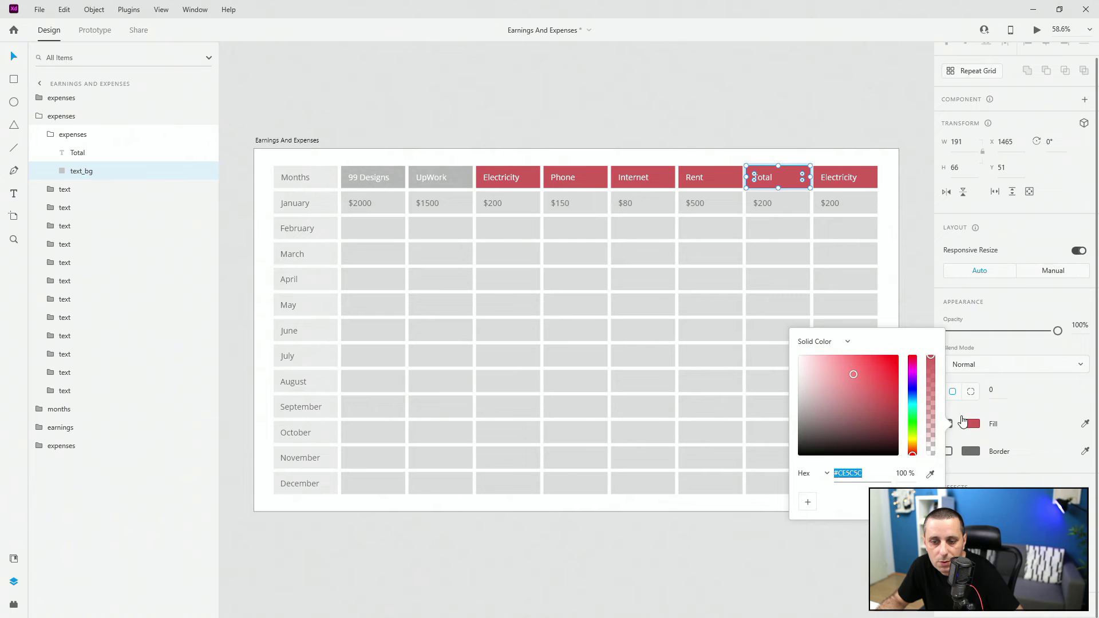
left_click(913, 394)
left_click(863, 380)
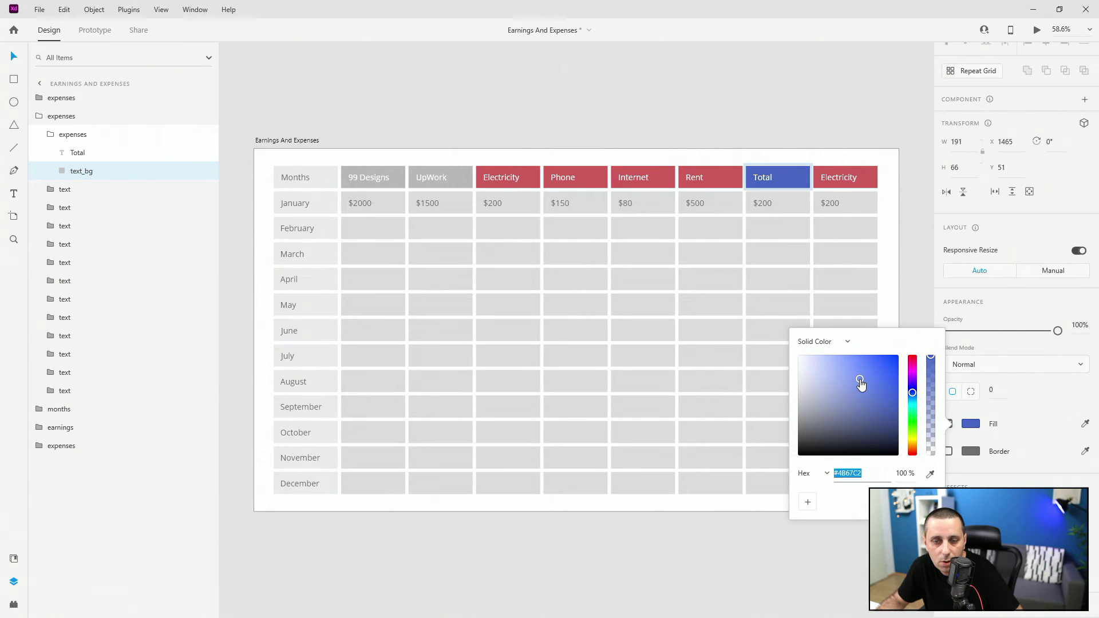
left_click(13, 558)
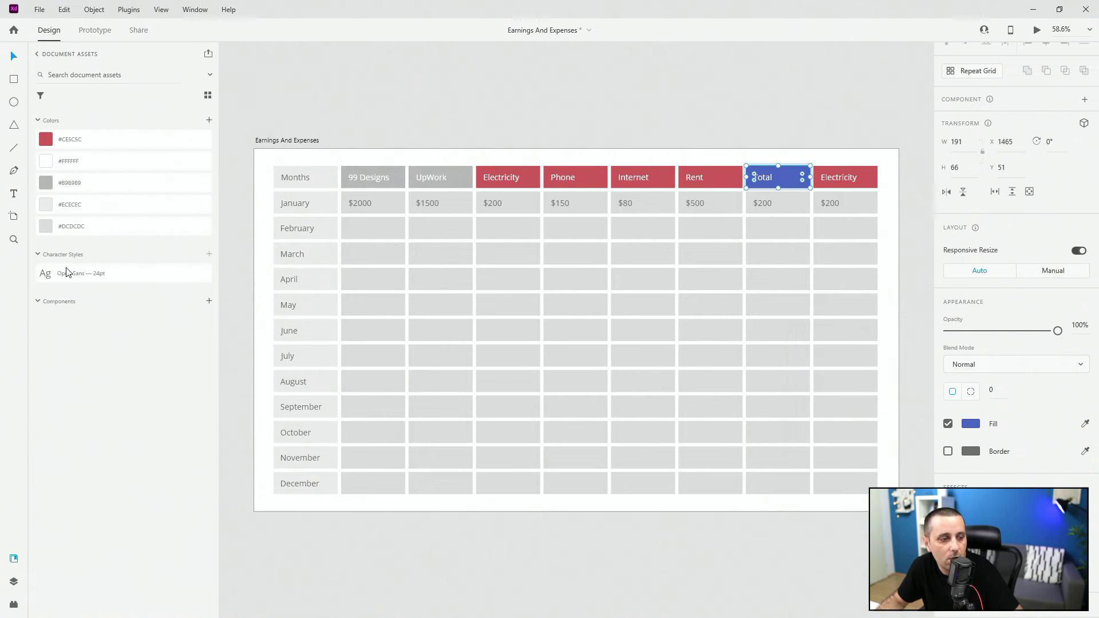
left_click(209, 119)
Rename the Total column's header group and its outer column group to "total" in the layer list.
left_click(14, 581)
left_click(58, 133)
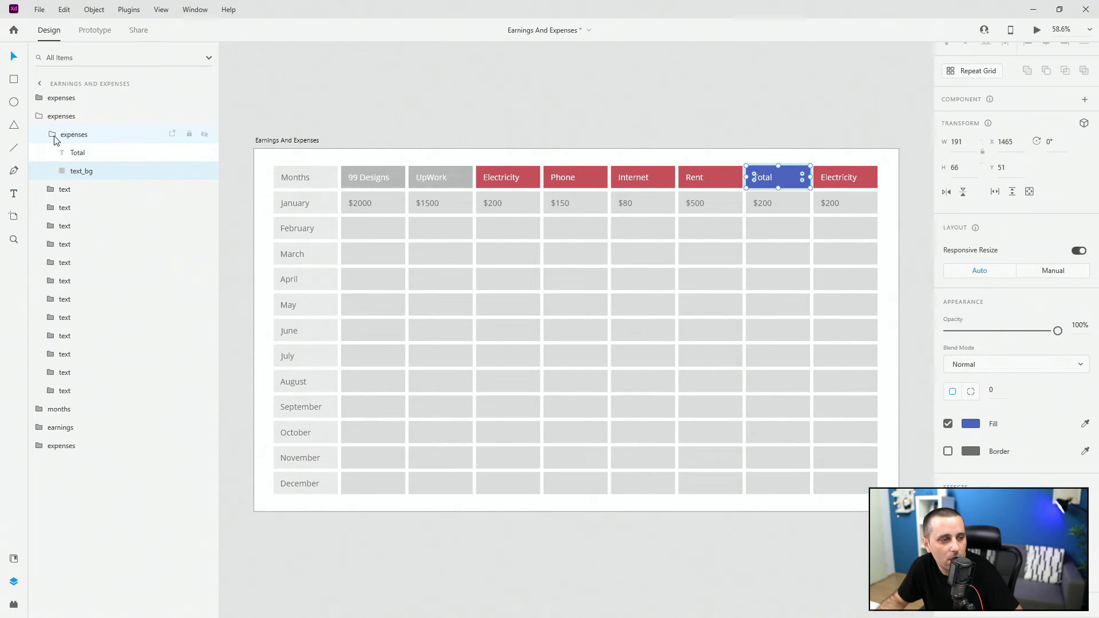
double_click(71, 135)
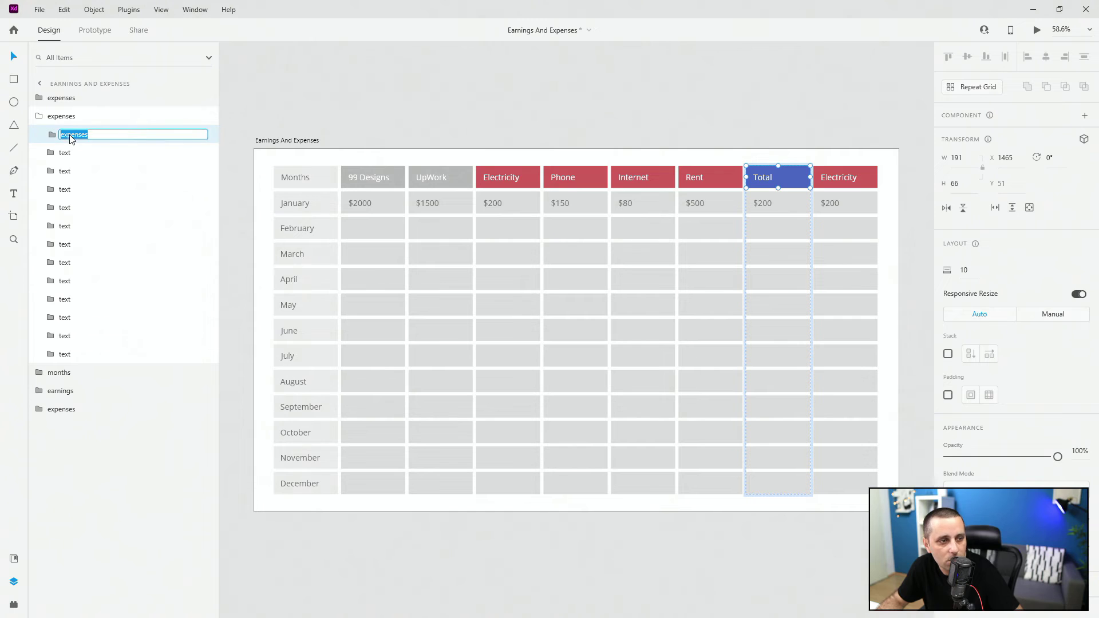
type("total")
key("Return")
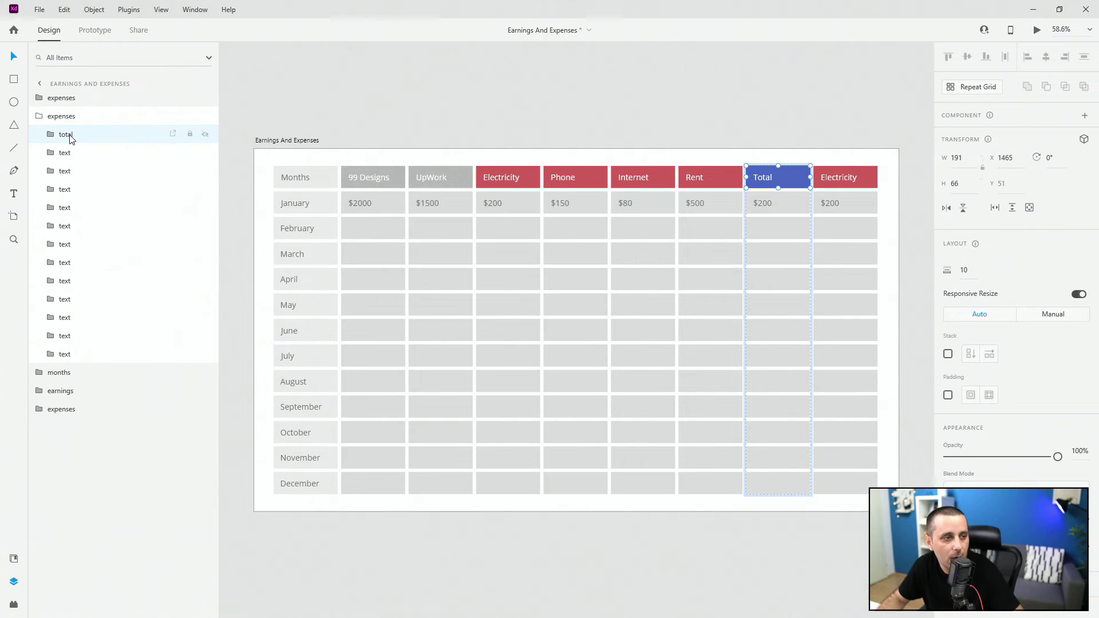
left_click(63, 115)
double_click(64, 135)
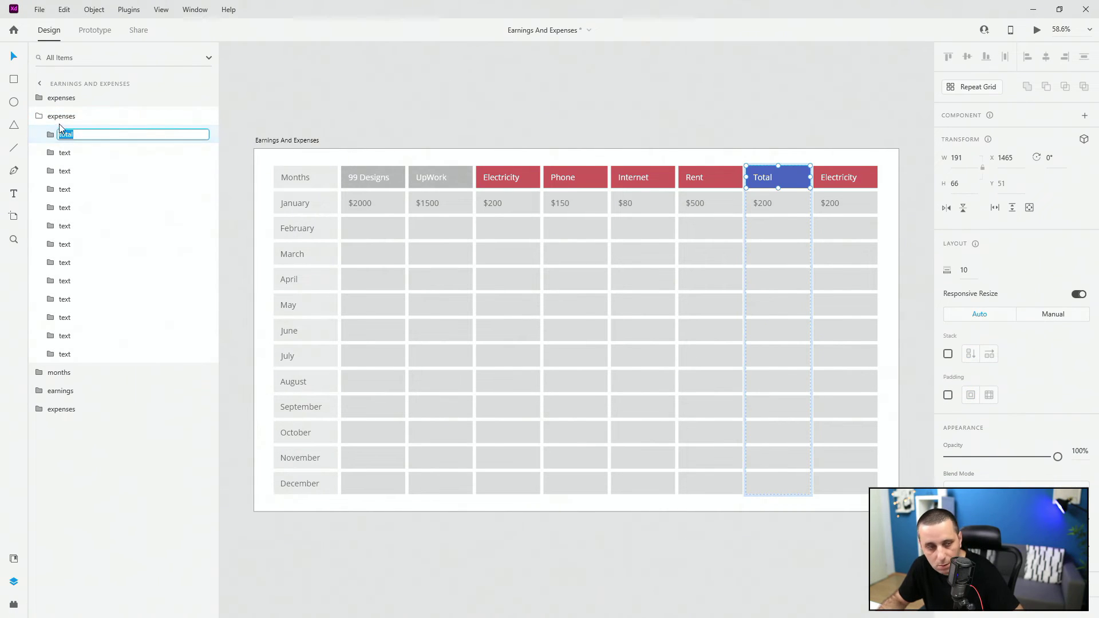
double_click(61, 118)
key("Return")
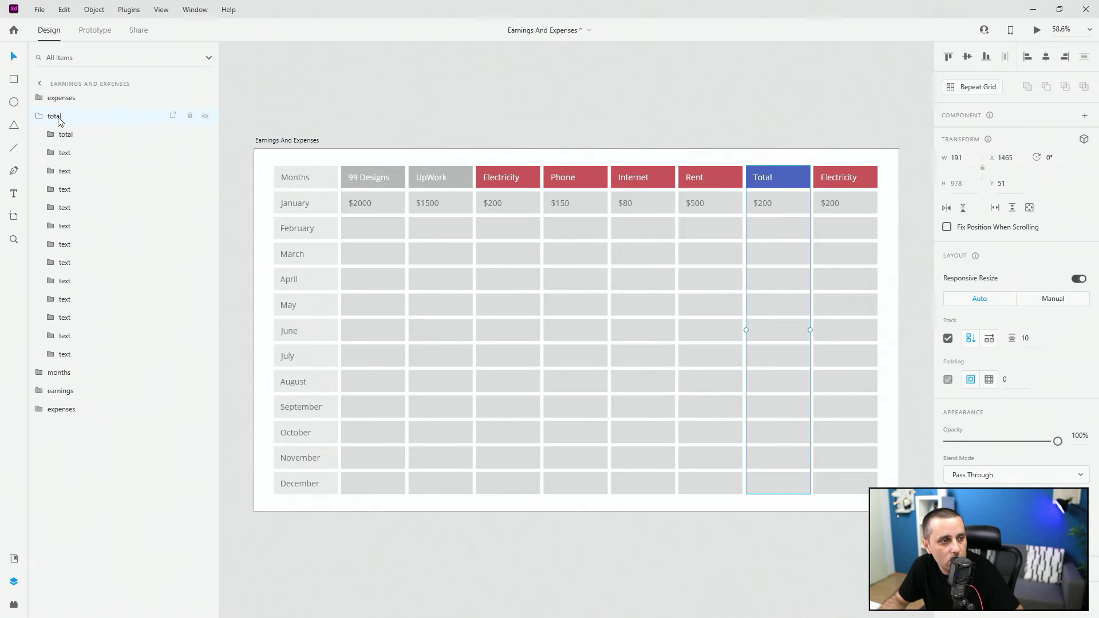
Collapse the total group and reorder the layers so total follows expenses, with the spare Electricity column last.
left_click(43, 116)
left_click_drag(60, 119, 59, 197)
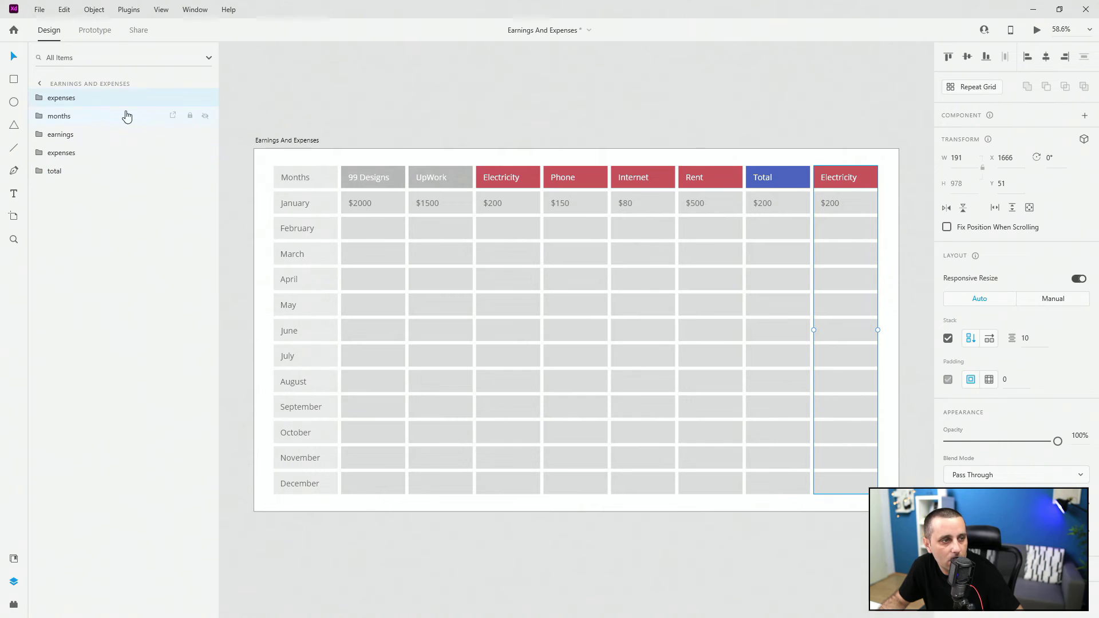
left_click_drag(77, 210, 75, 206)
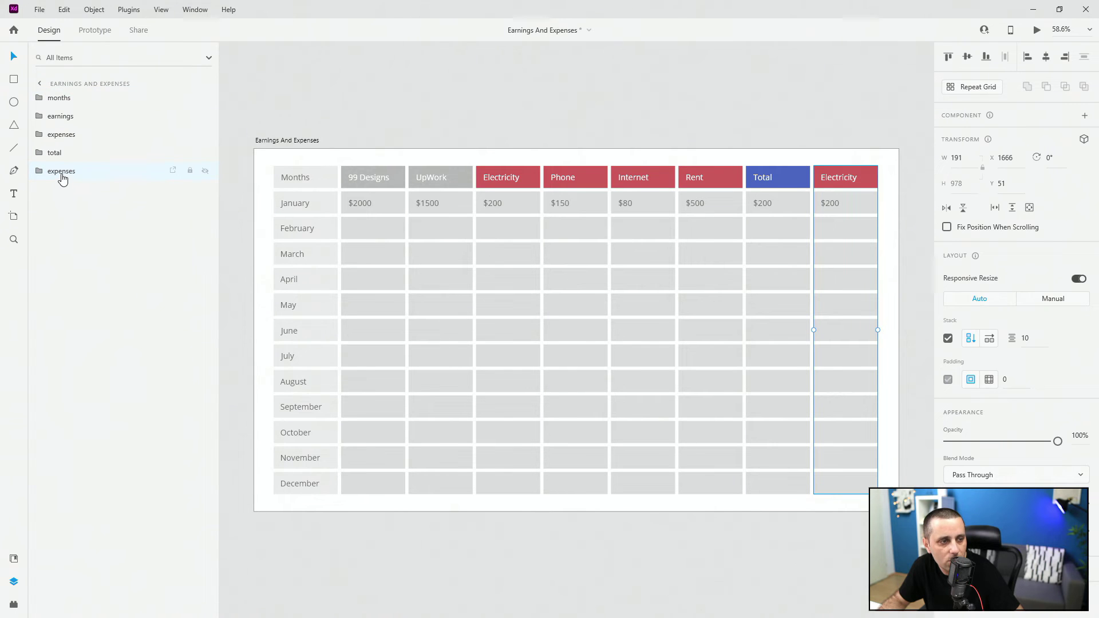
Try a green header on the spare Electricity column after Total, and delete that whole column.
left_click(839, 177, "ctrl")
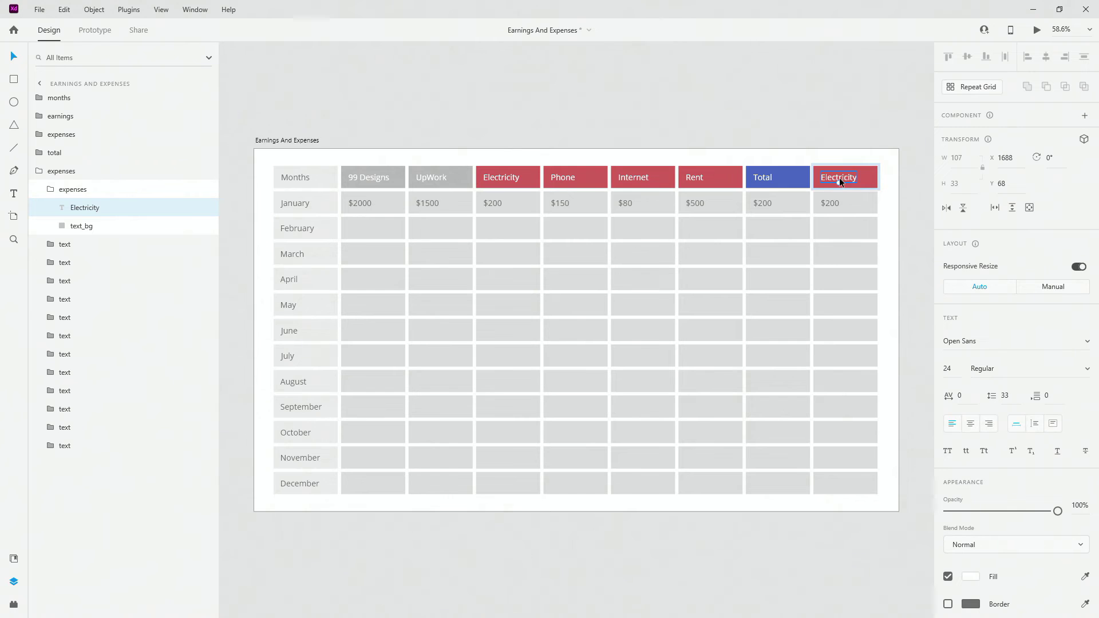
double_click(143, 189)
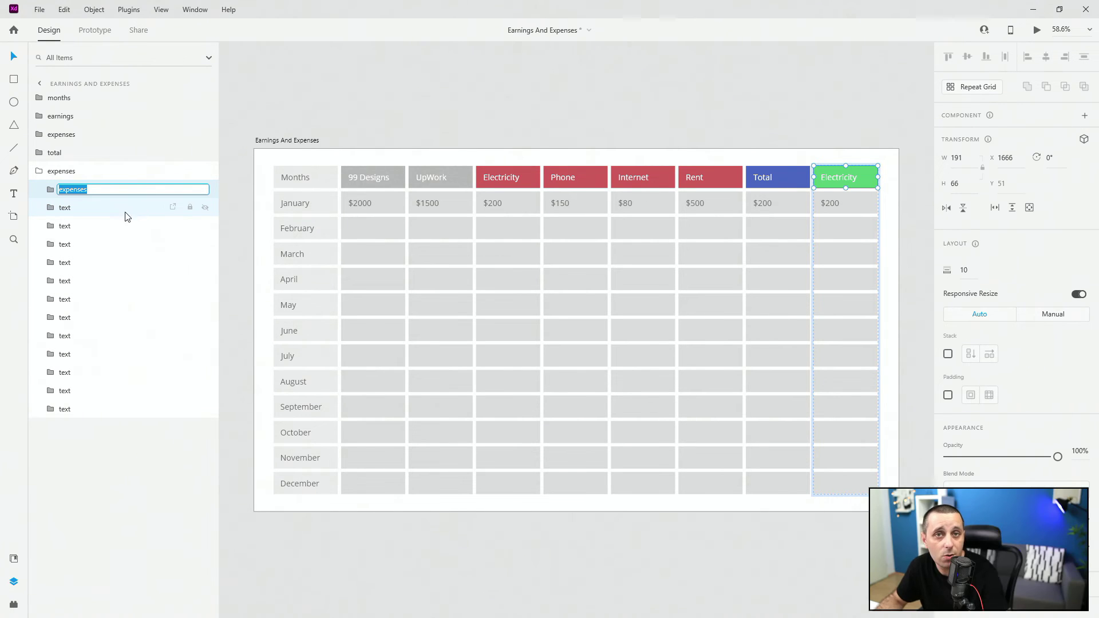
left_click(39, 172)
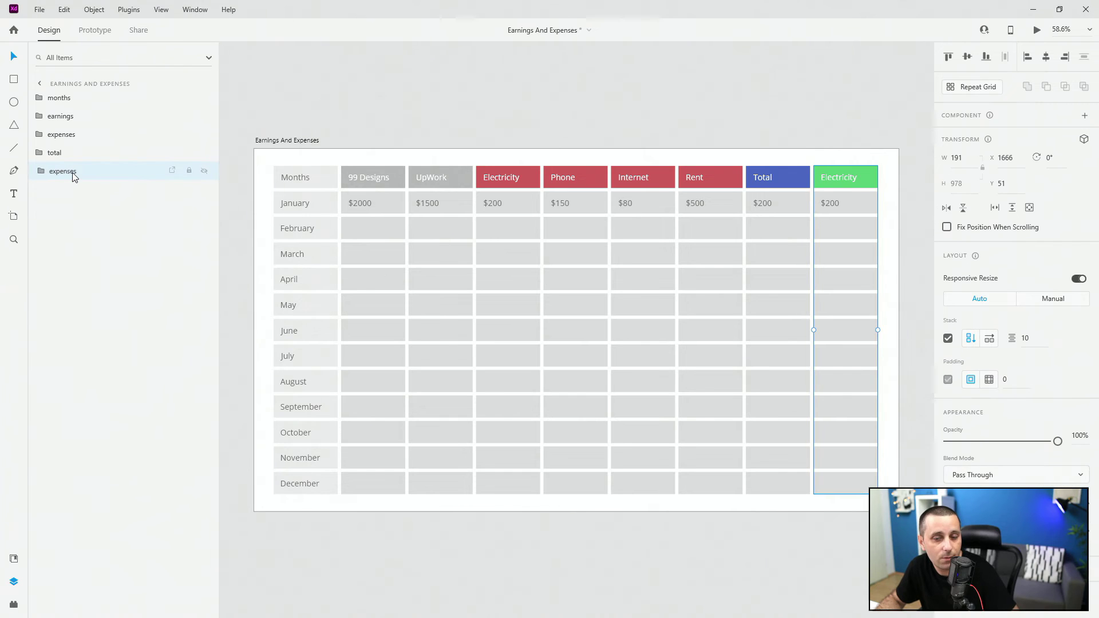
key("Delete")
Delete the unused green colour from the document assets and collapse the total group in the layer list.
left_click(60, 153)
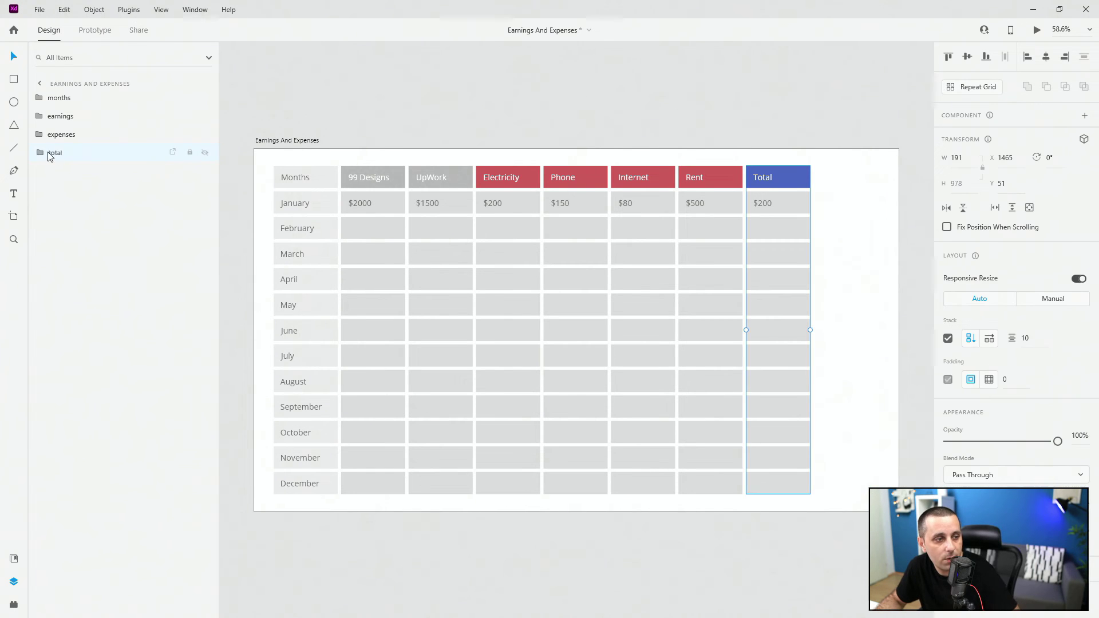
left_click(70, 172)
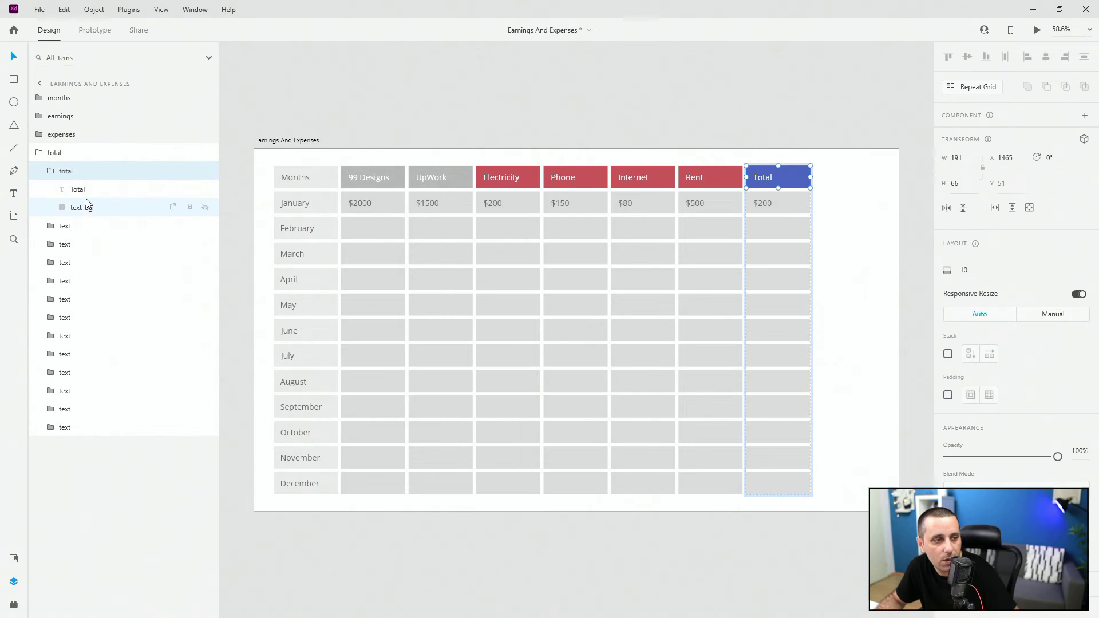
left_click(86, 201)
left_click(14, 559)
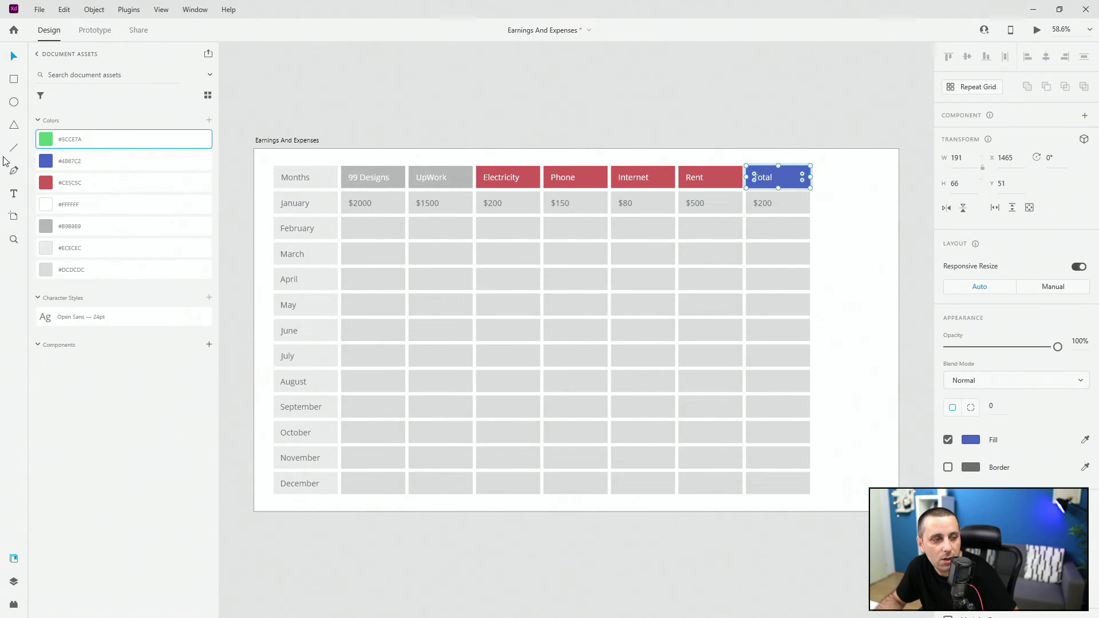
right_click(83, 137)
left_click(125, 263)
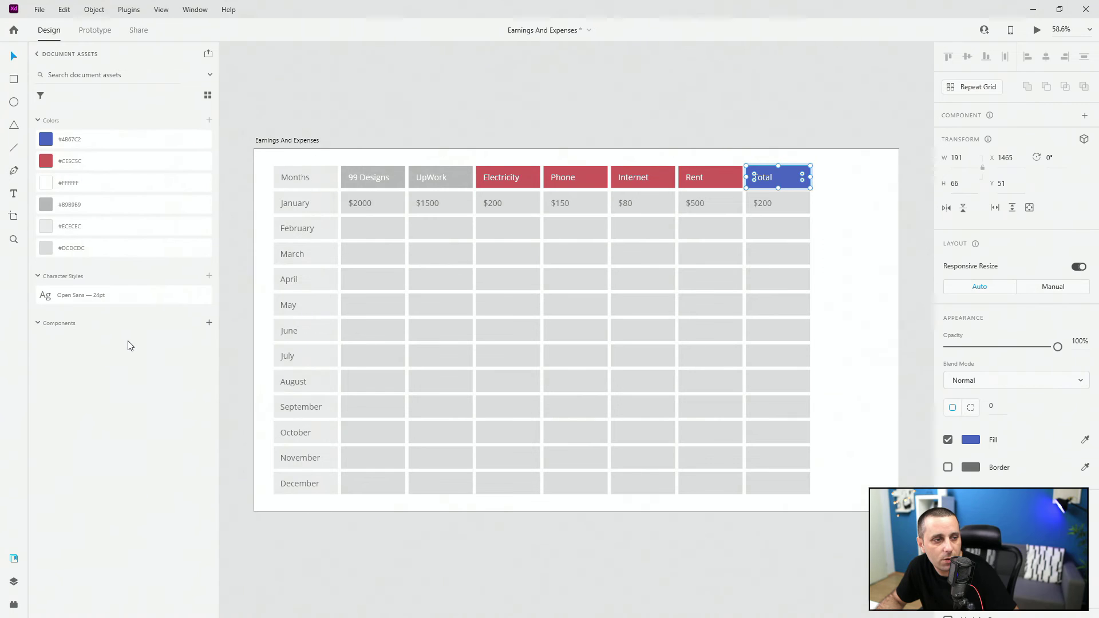
left_click(17, 584)
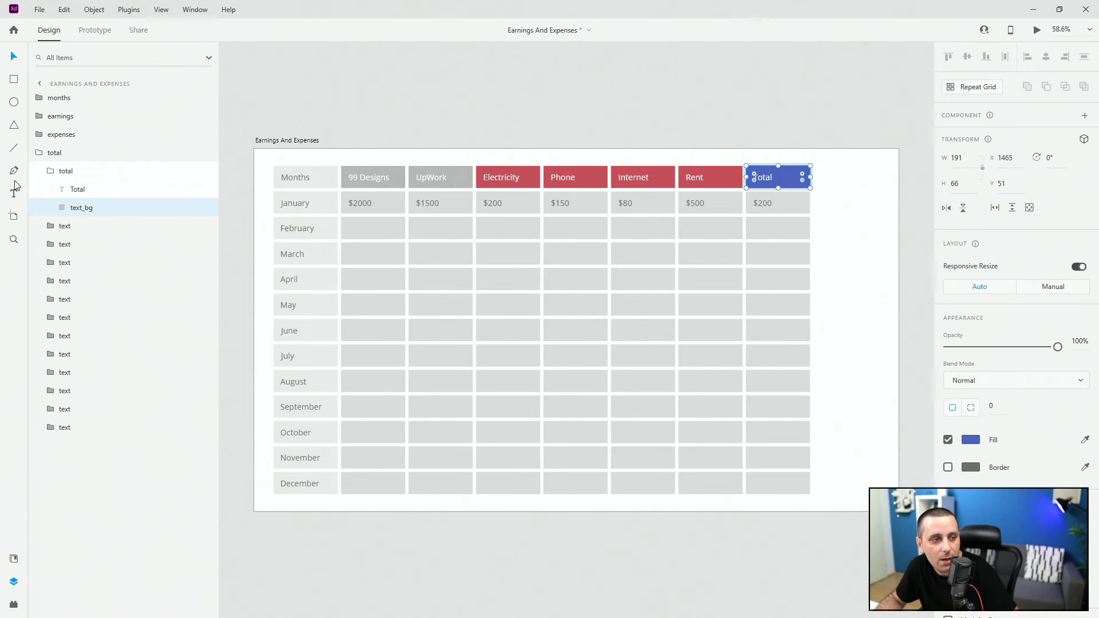
left_click(49, 171)
left_click(39, 152)
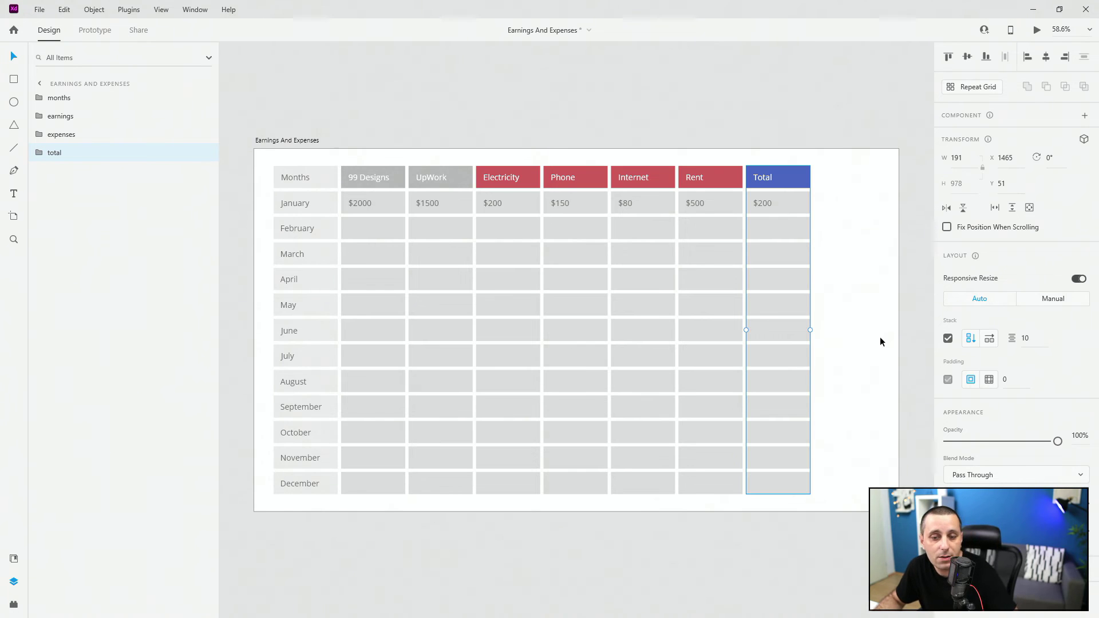
Widen the Total column to about 271 and move all table columns across to about X 121, centred on the artboard.
left_click_drag(808, 329, 836, 324)
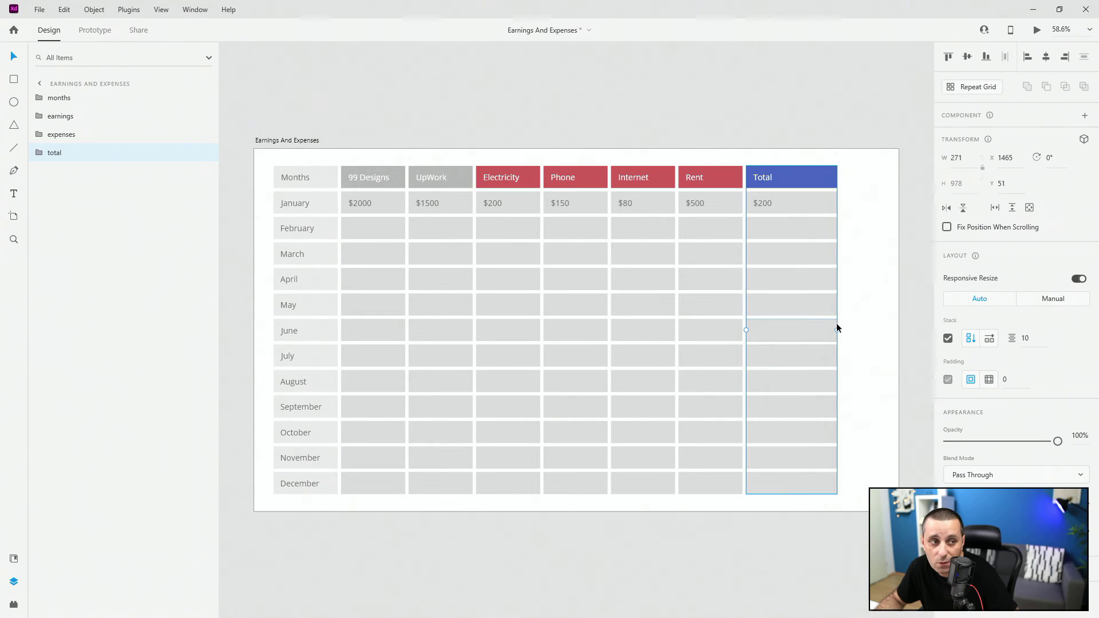
left_click(67, 101, "shift")
left_click_drag(573, 172, 595, 167)
left_click(595, 97)
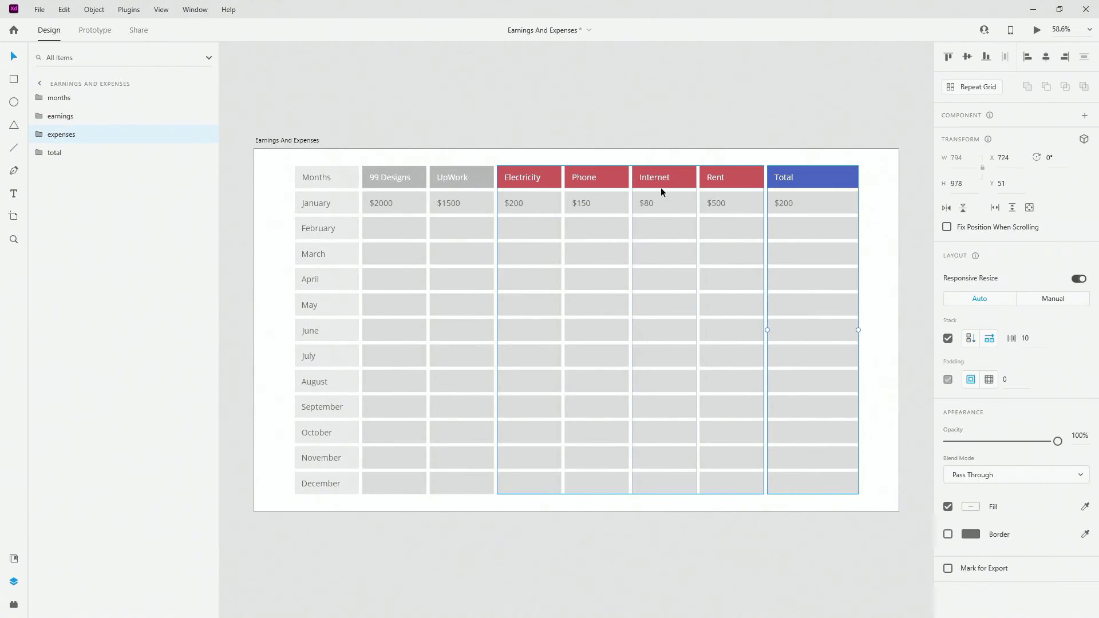
Try duplicating the UpWork column inside the earnings group, undo the duplication and collapse the group.
left_click(476, 190)
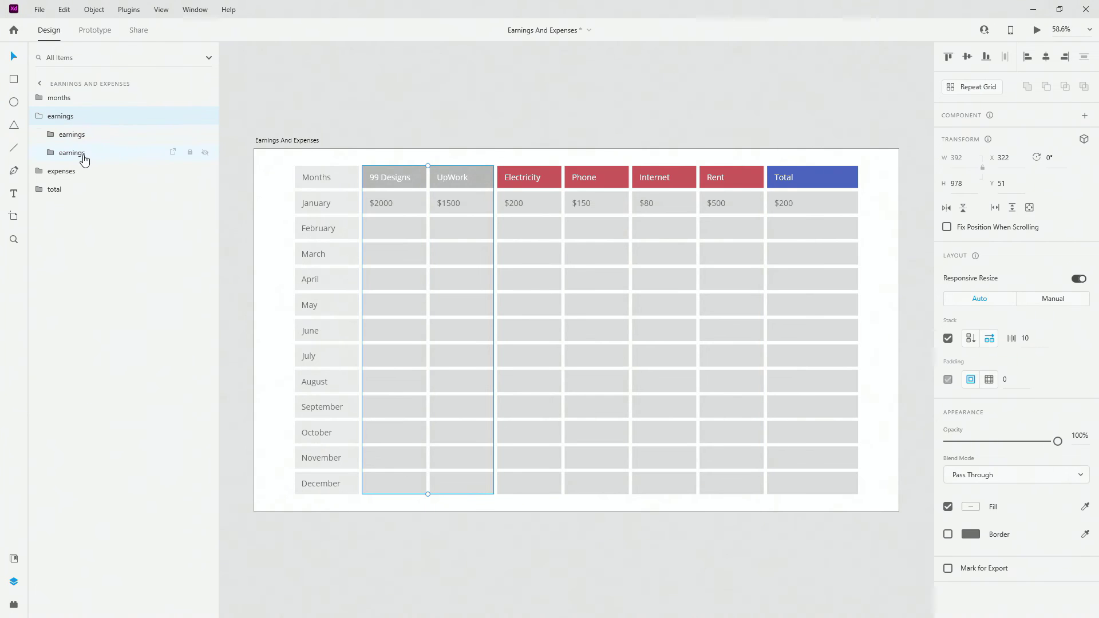
left_click(84, 160)
key("ctrl+d")
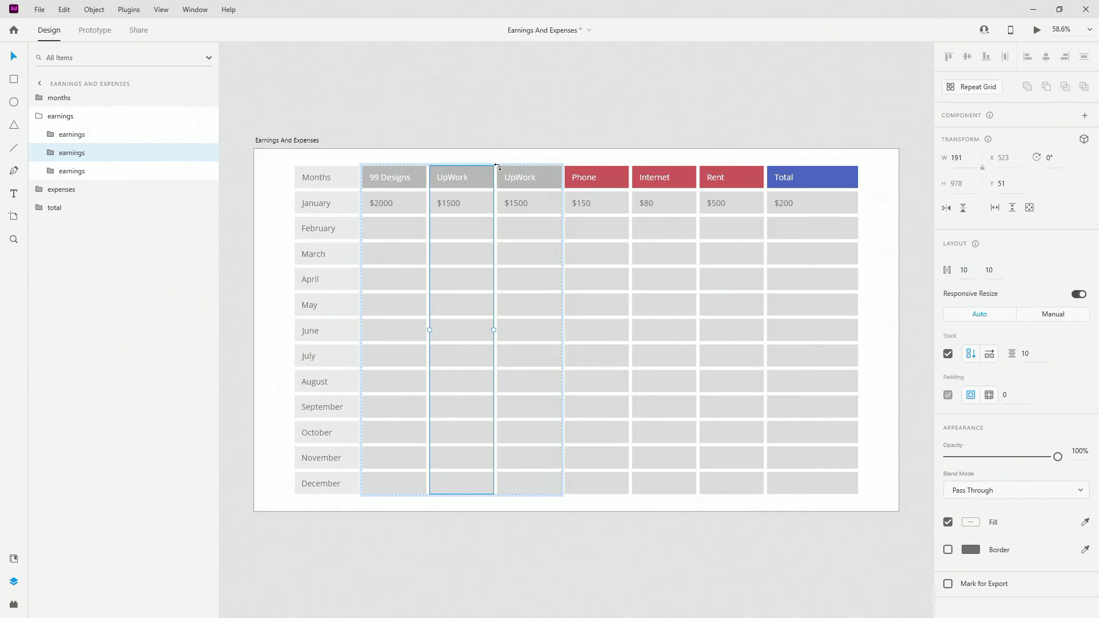
key("ctrl+z")
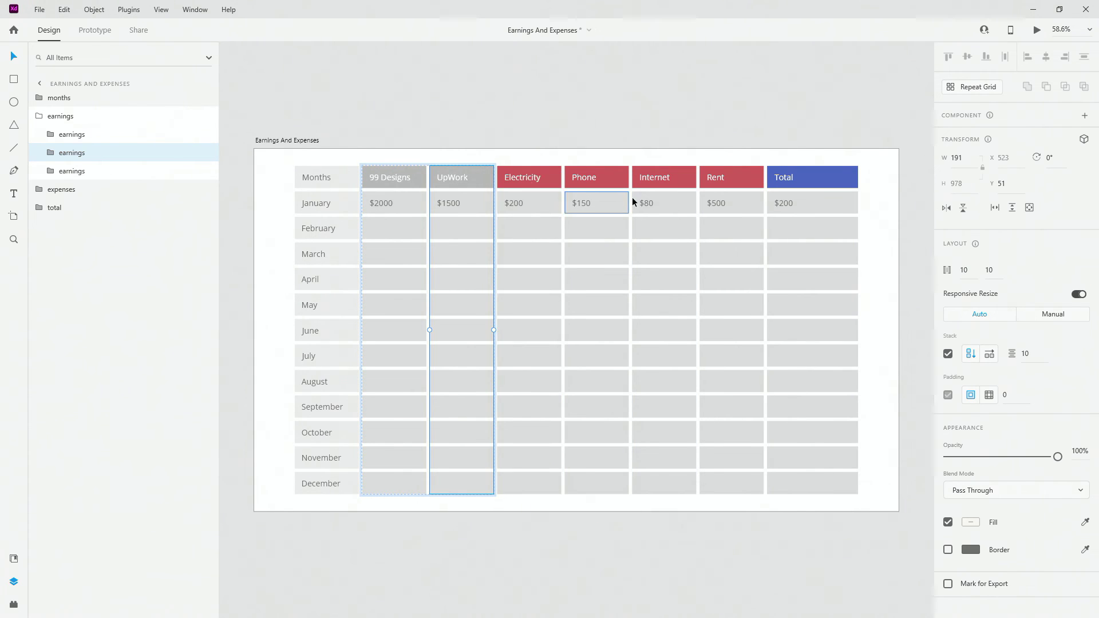
left_click(37, 116)
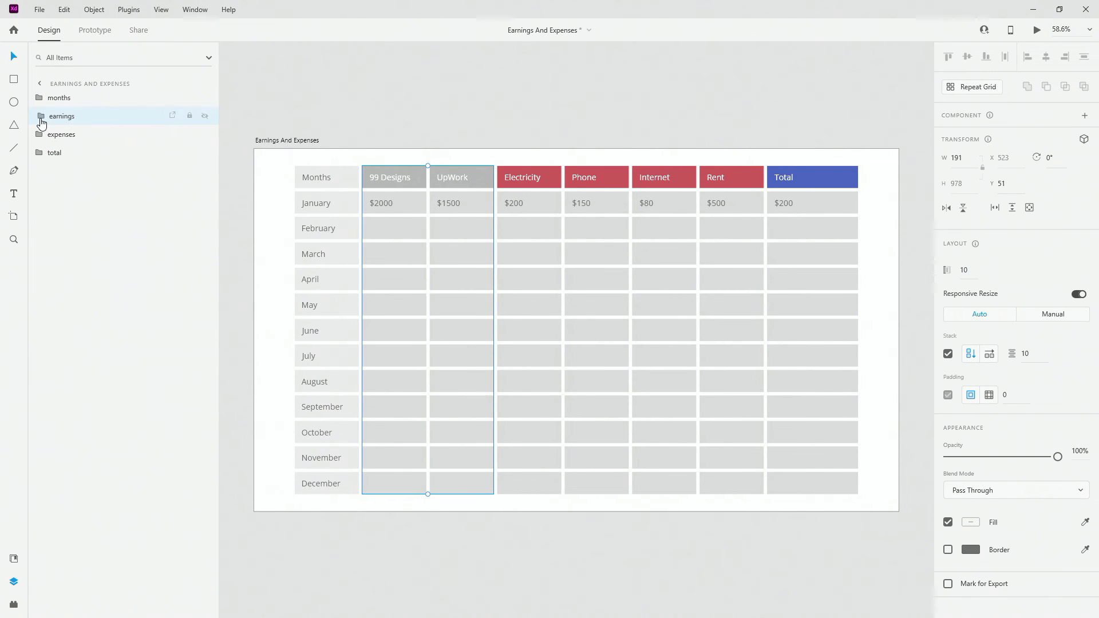
Ungroup the outer earnings group and the outer expenses group into their separate columns.
right_click(73, 116)
left_click(120, 304)
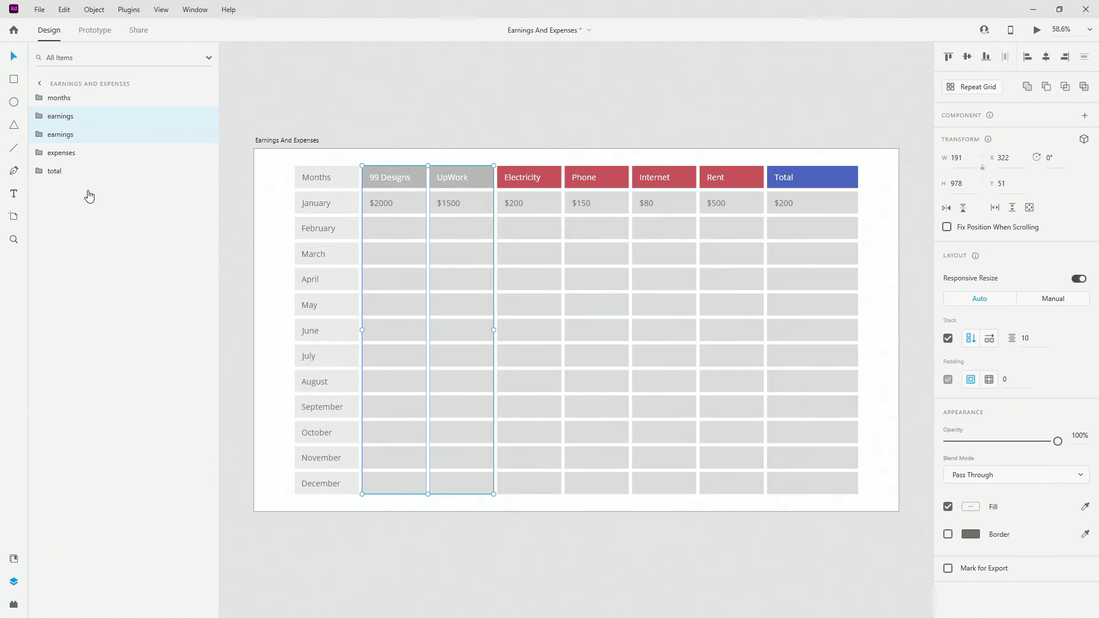
right_click(80, 159)
left_click(113, 346)
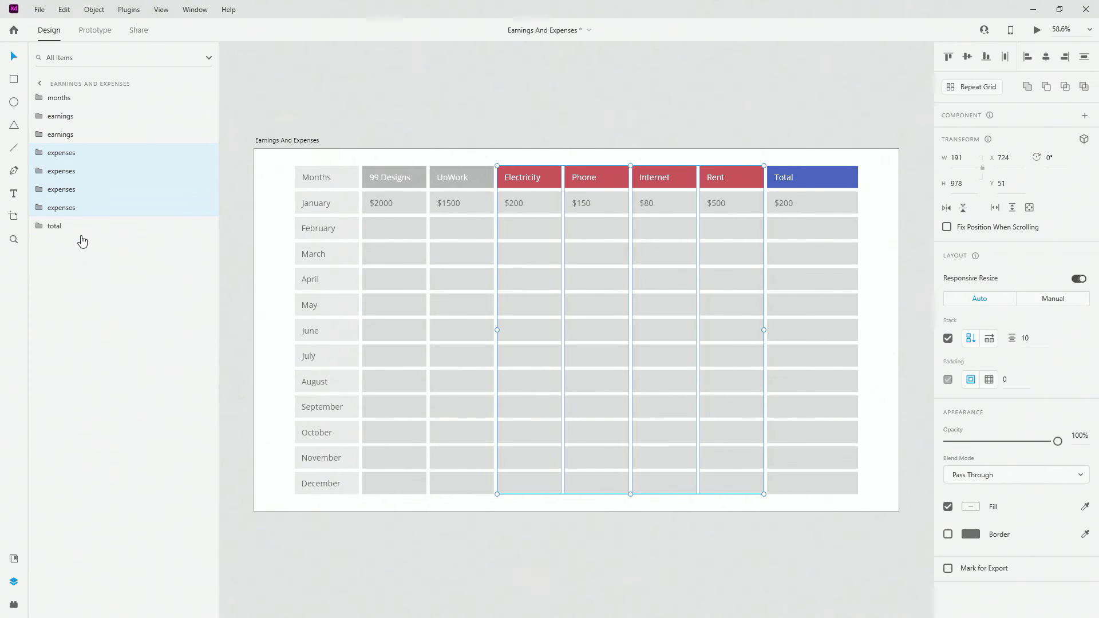
Group all columns from months to total as "earnings and expenses" and make the group a horizontal stack with 10 spacing.
left_click(75, 228)
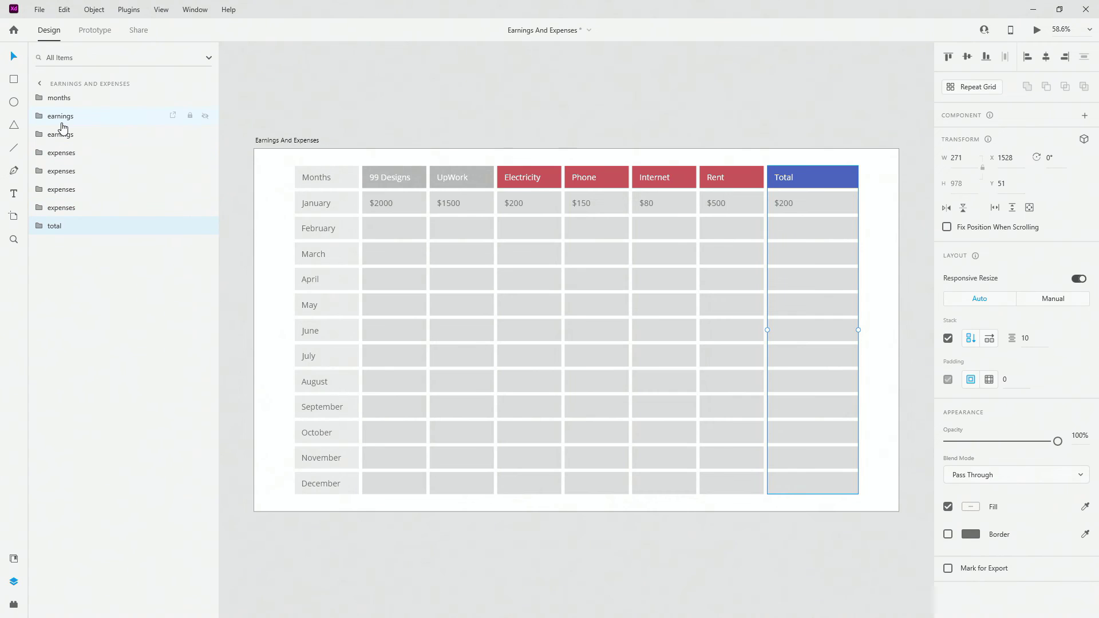
left_click(63, 119, "shift")
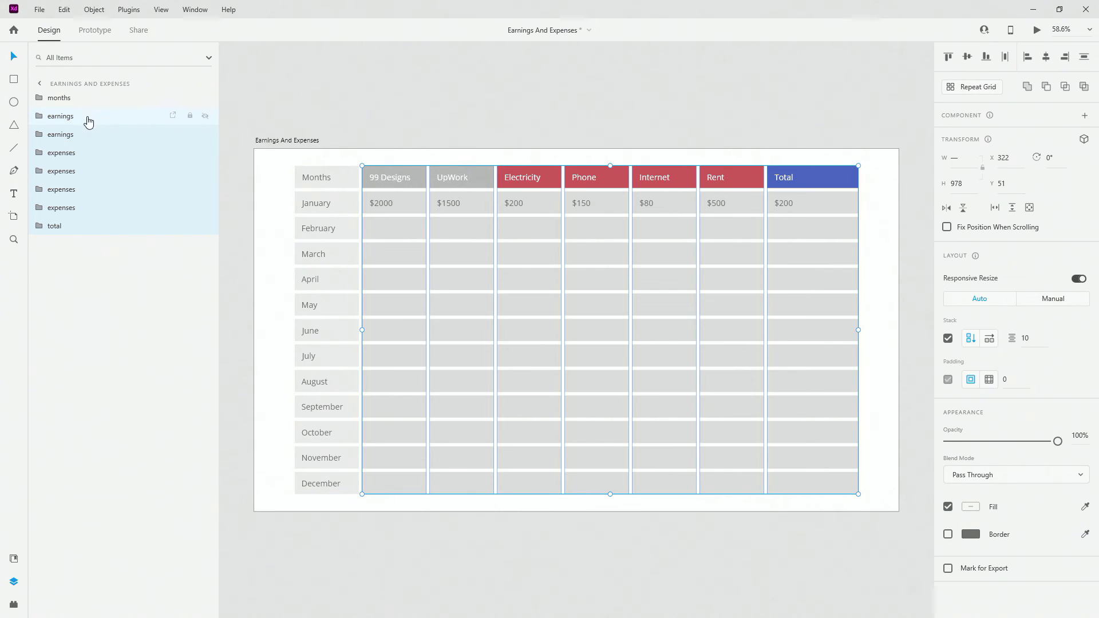
left_click(83, 100, "shift")
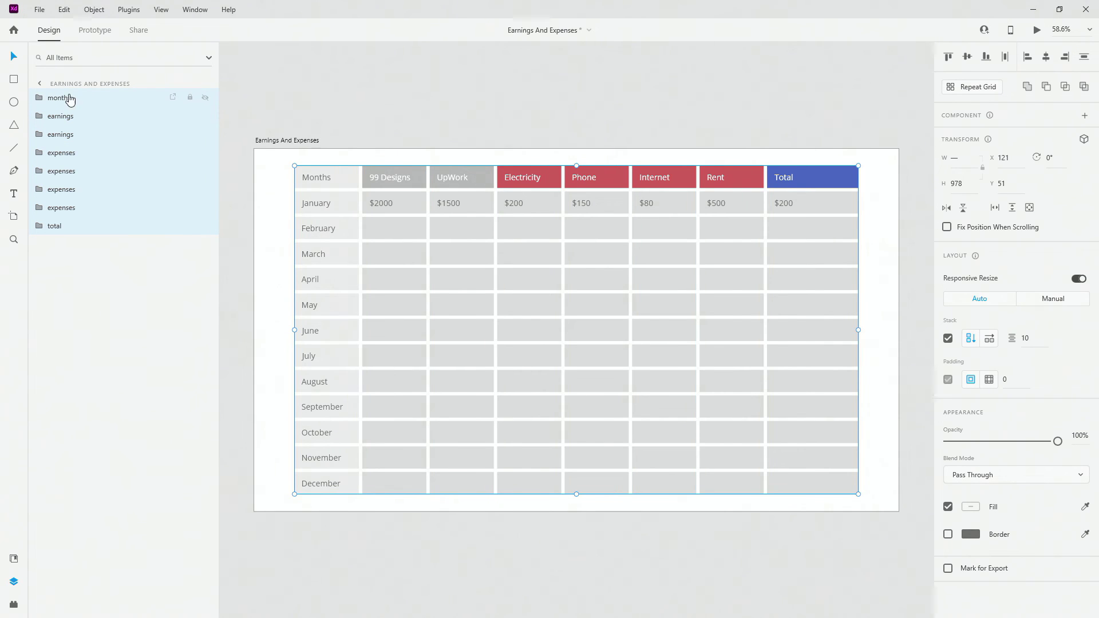
key("ctrl+g")
double_click(53, 99)
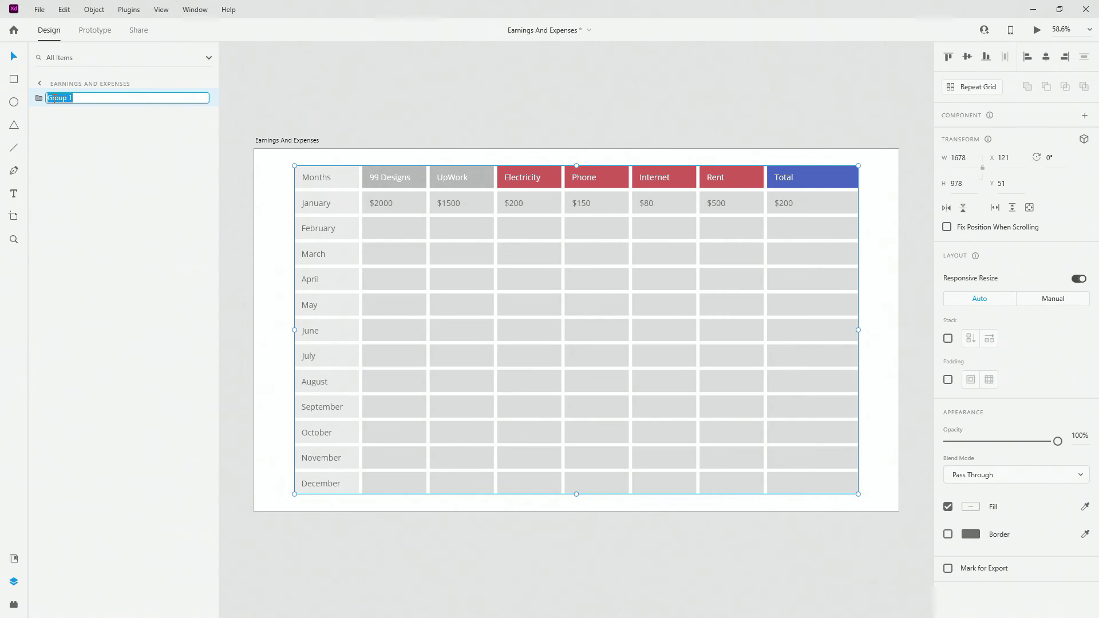
type("earnings and expenses")
key("Return")
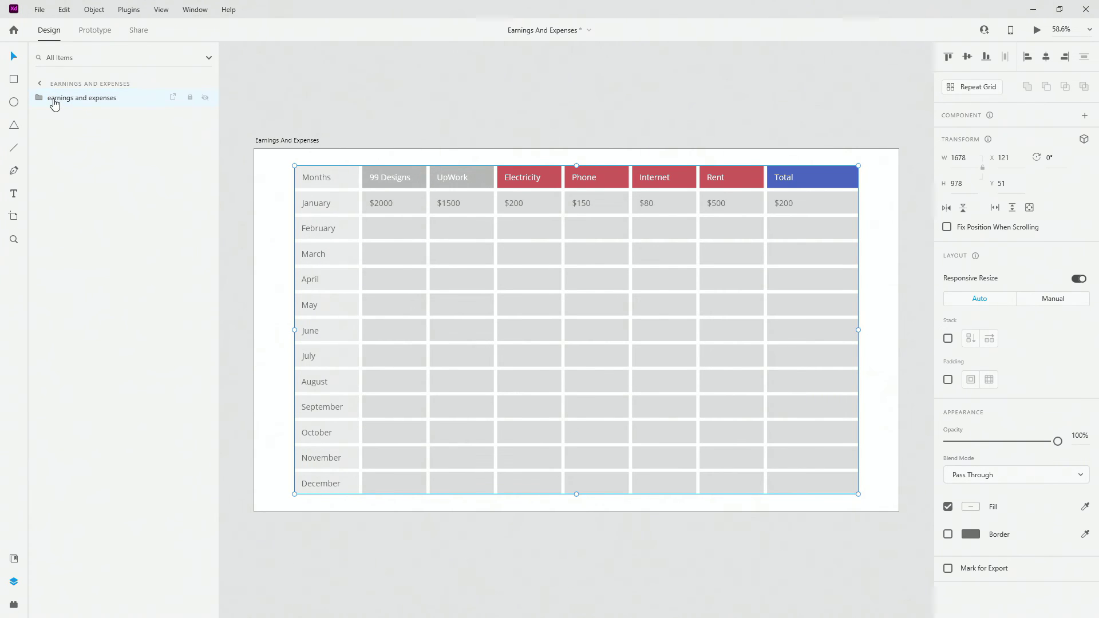
left_click(948, 338)
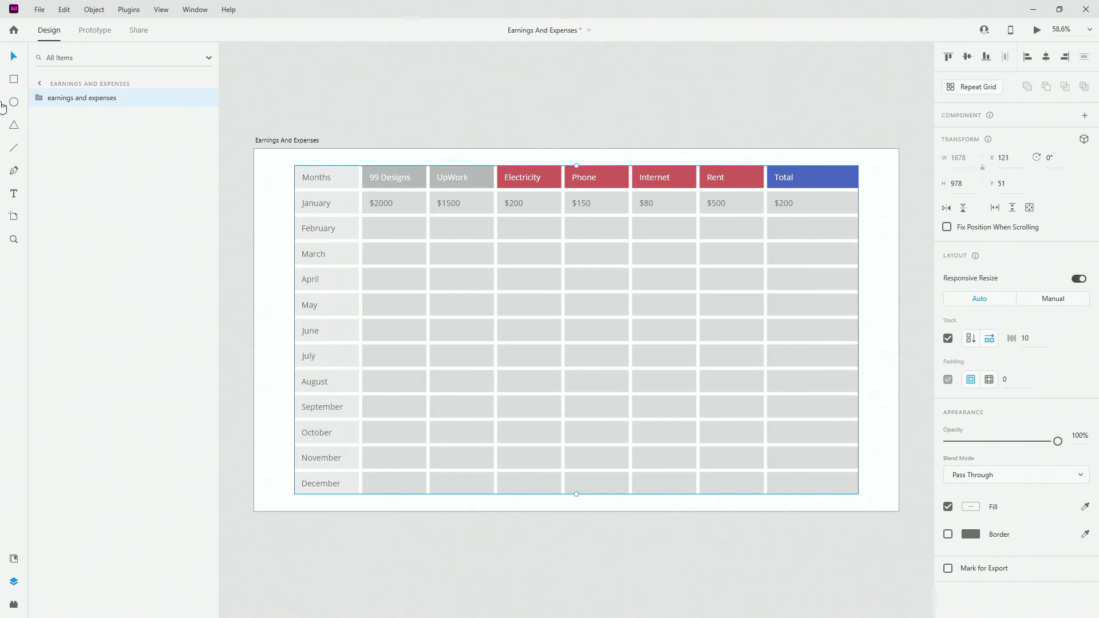
Try duplicating the UpWork column inside the earnings and expenses stack, undo the duplication and collapse the stack.
left_click(35, 99)
left_click(63, 153)
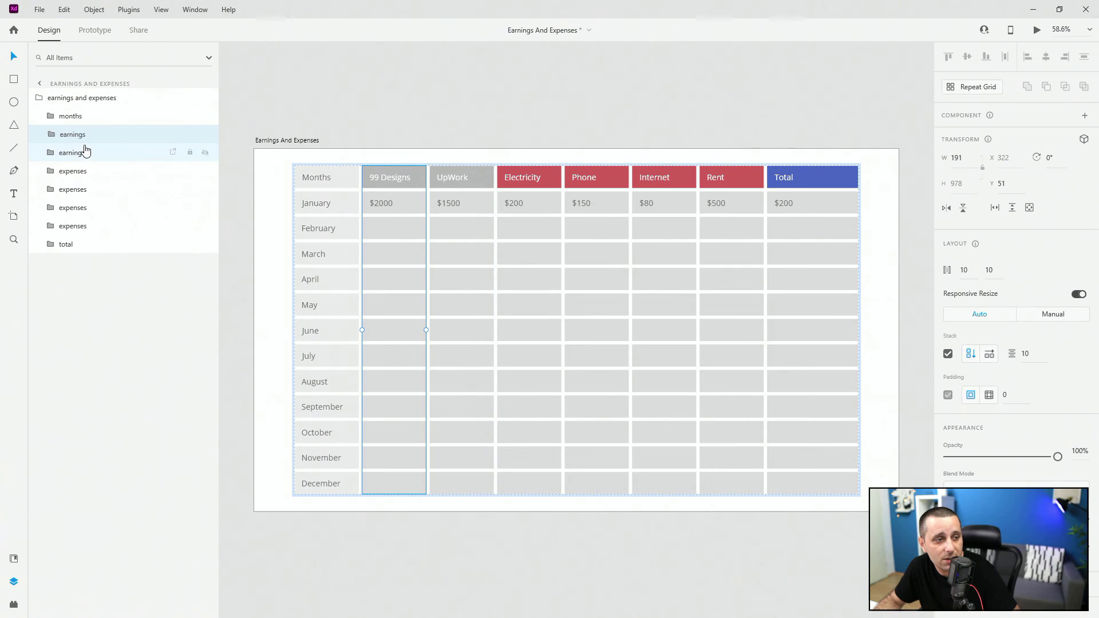
key("ctrl+d")
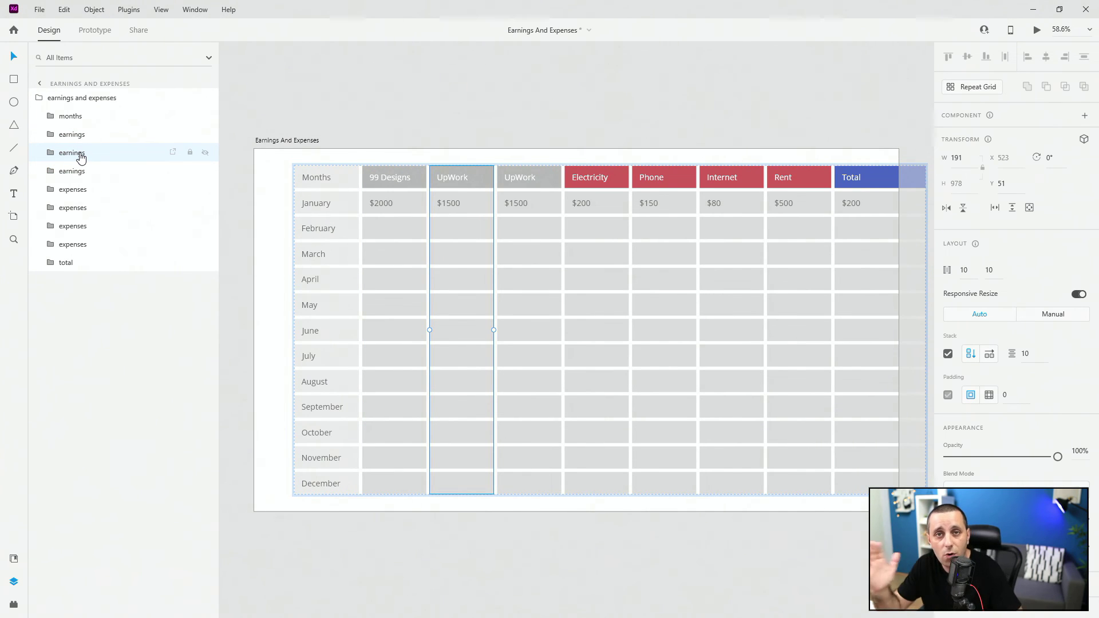
left_click(275, 145)
scroll(314, 159, "down", 2)
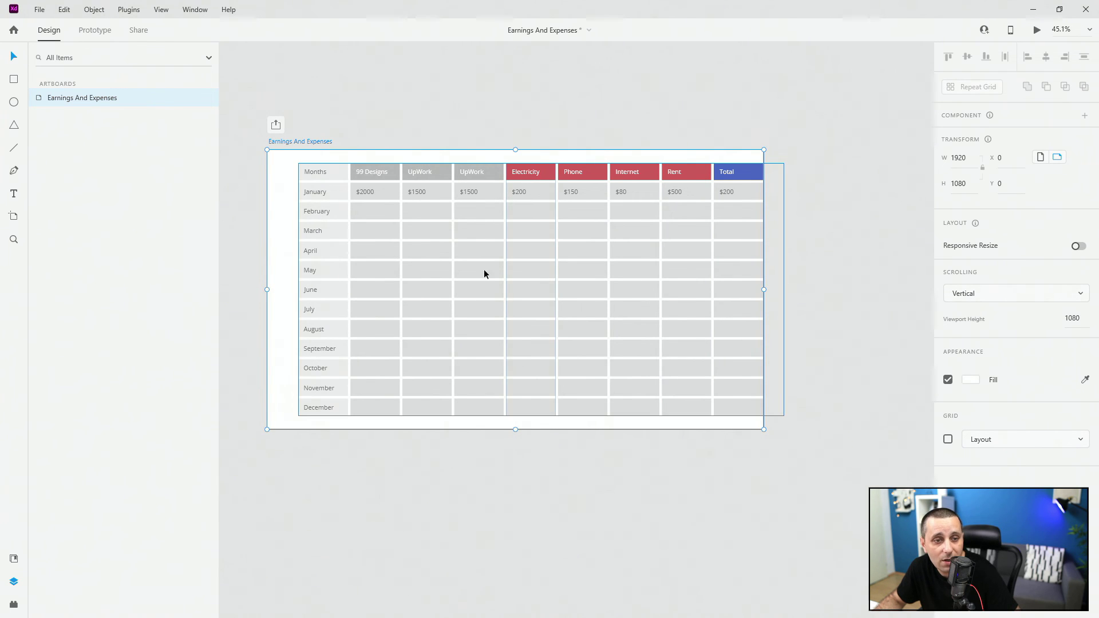
key("ctrl+z")
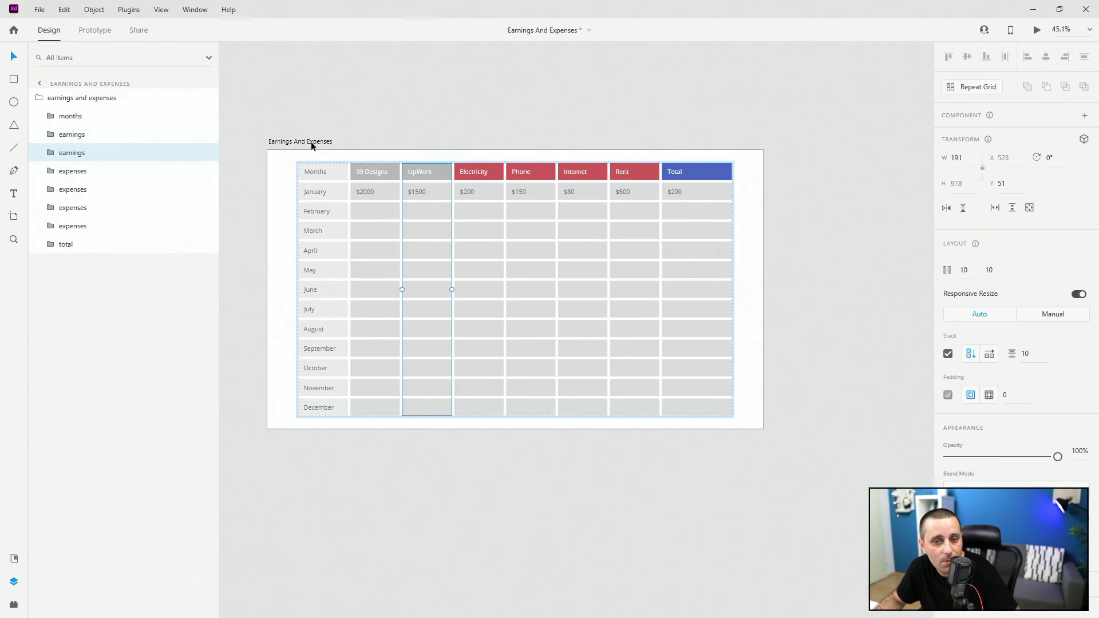
left_click(44, 101)
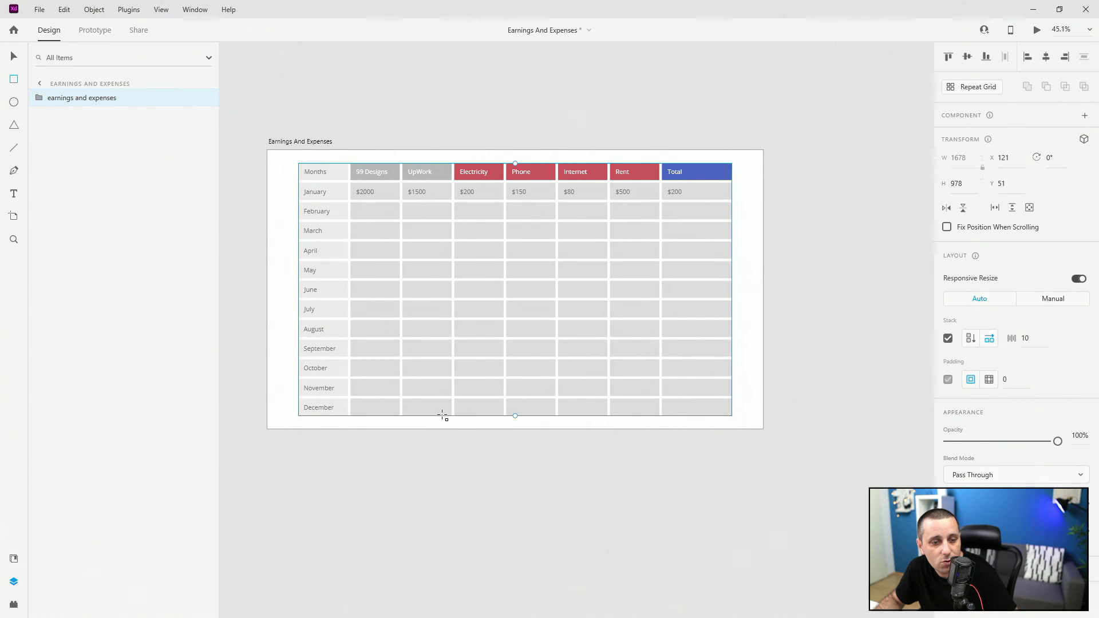
Draw a rectangle about 1678 by 49 under the table, and reposition the table to about Y 24 and the rectangle to about Y 1019.
left_click_drag(300, 423, 732, 435)
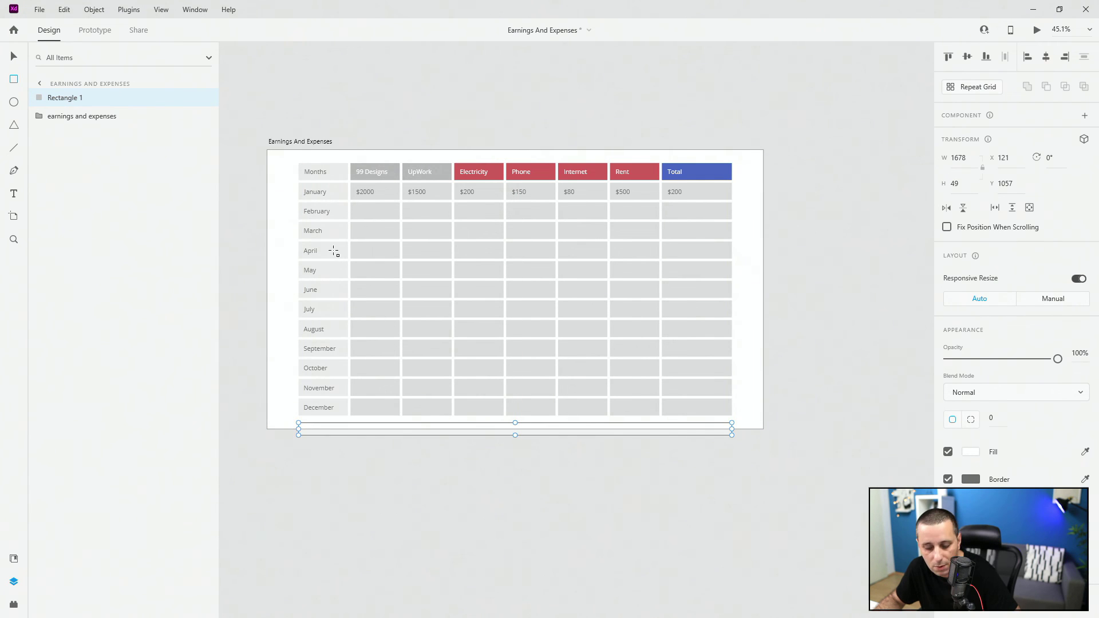
left_click(90, 116)
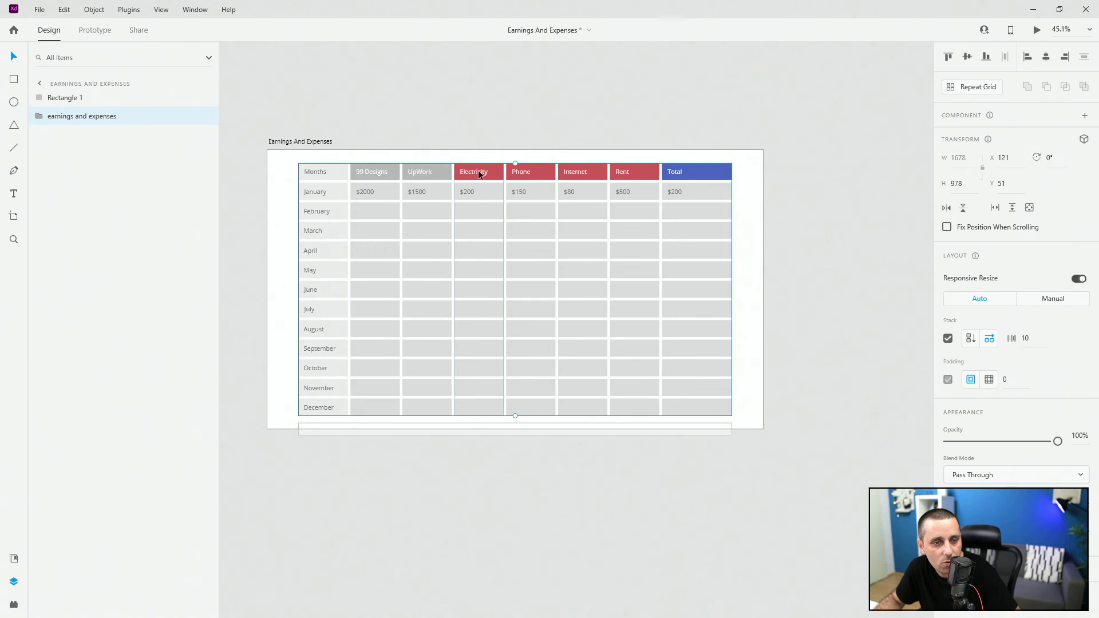
left_click_drag(478, 172, 478, 166)
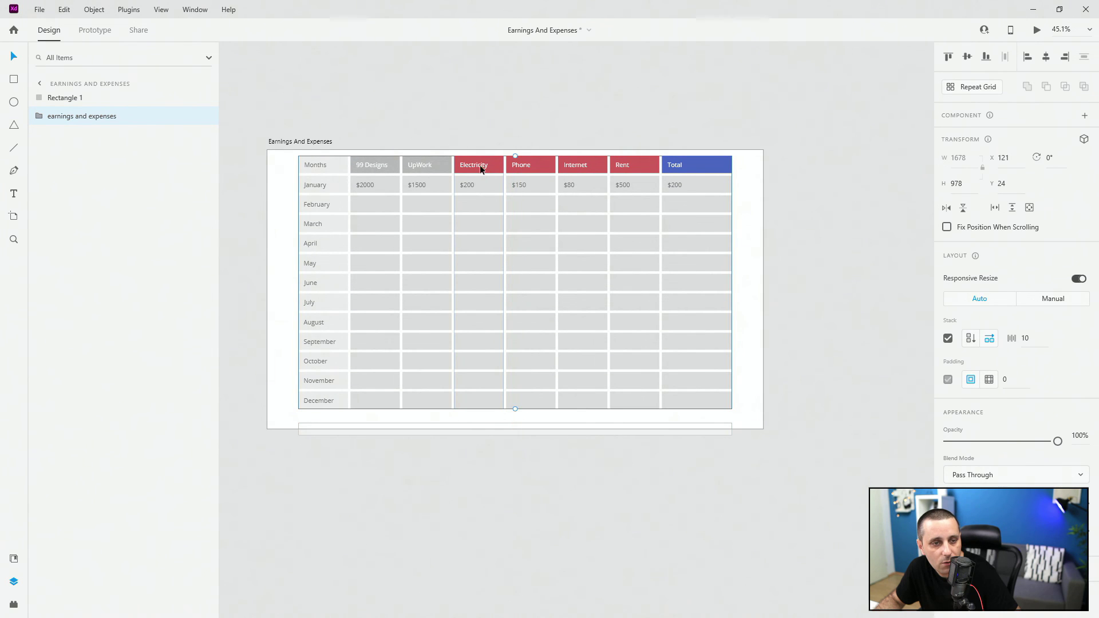
key("Escape")
left_click(691, 425)
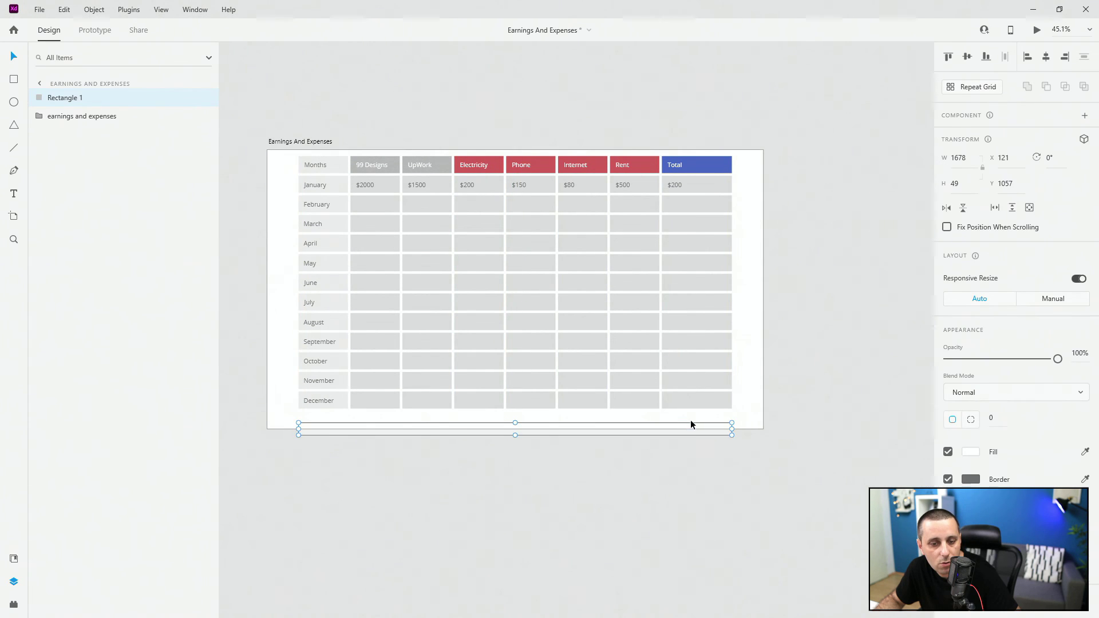
left_click_drag(690, 424, 690, 420)
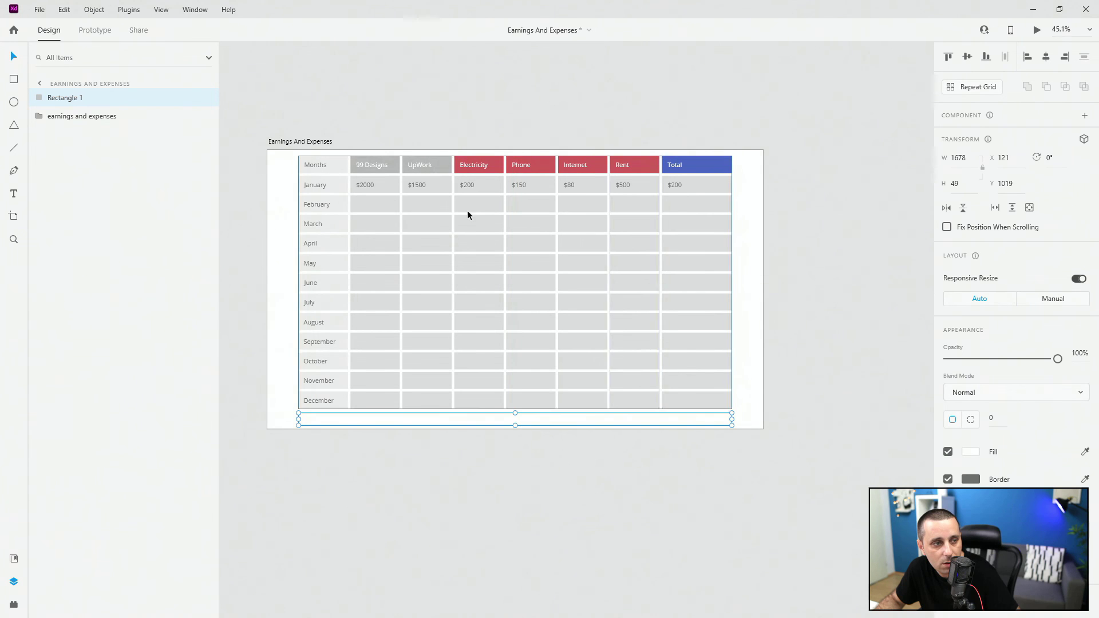
Rename the new rectangle layer as "total".
double_click(67, 100)
type("total")
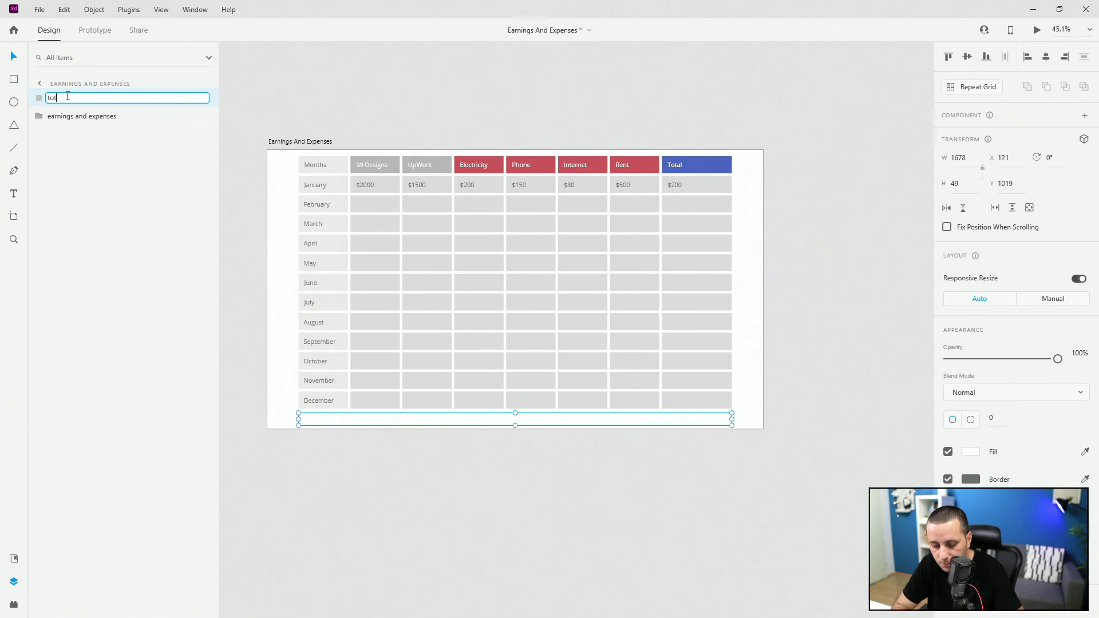
key("Return")
Move the total rectangle to the end of the earnings and expenses group and wrap it in its own group.
left_click(40, 115)
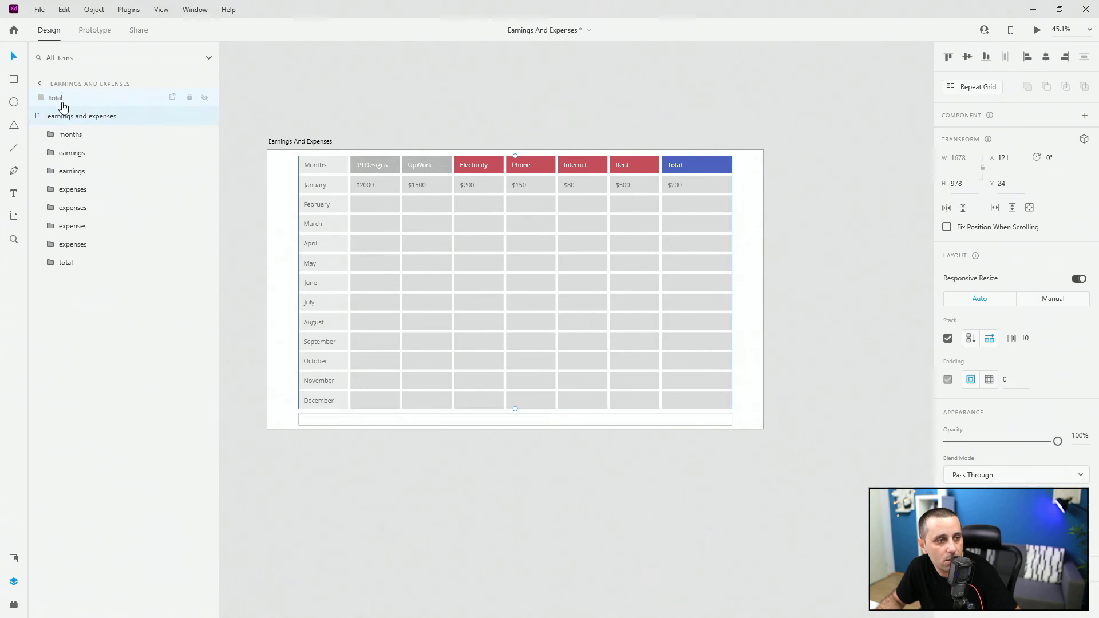
left_click_drag(76, 168, 79, 276)
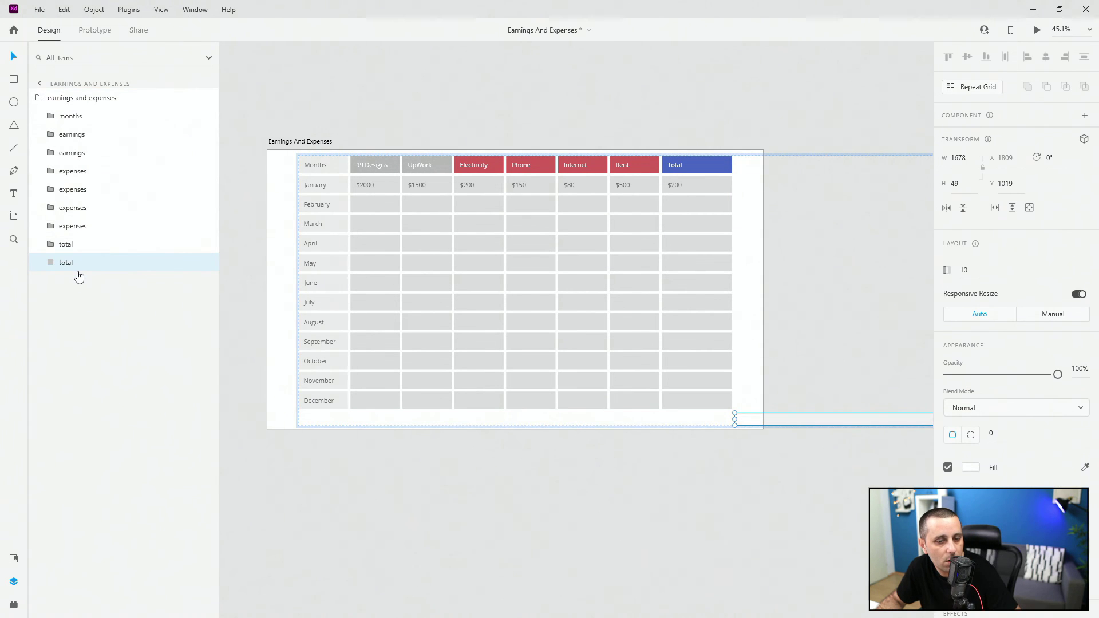
left_click_drag(839, 414, 355, 419)
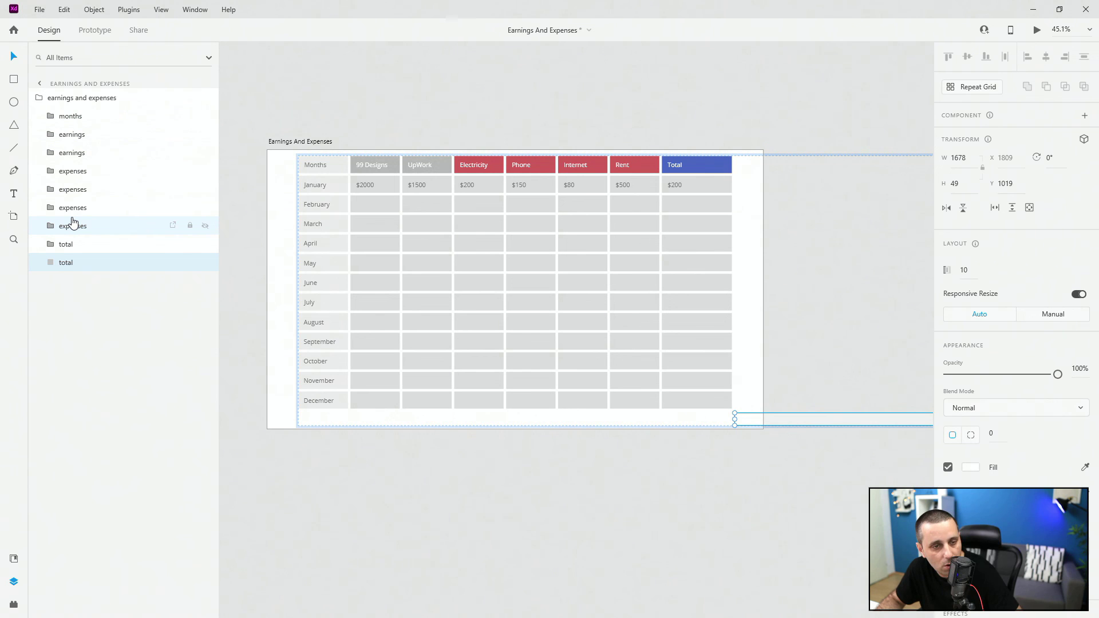
key("ctrl+g")
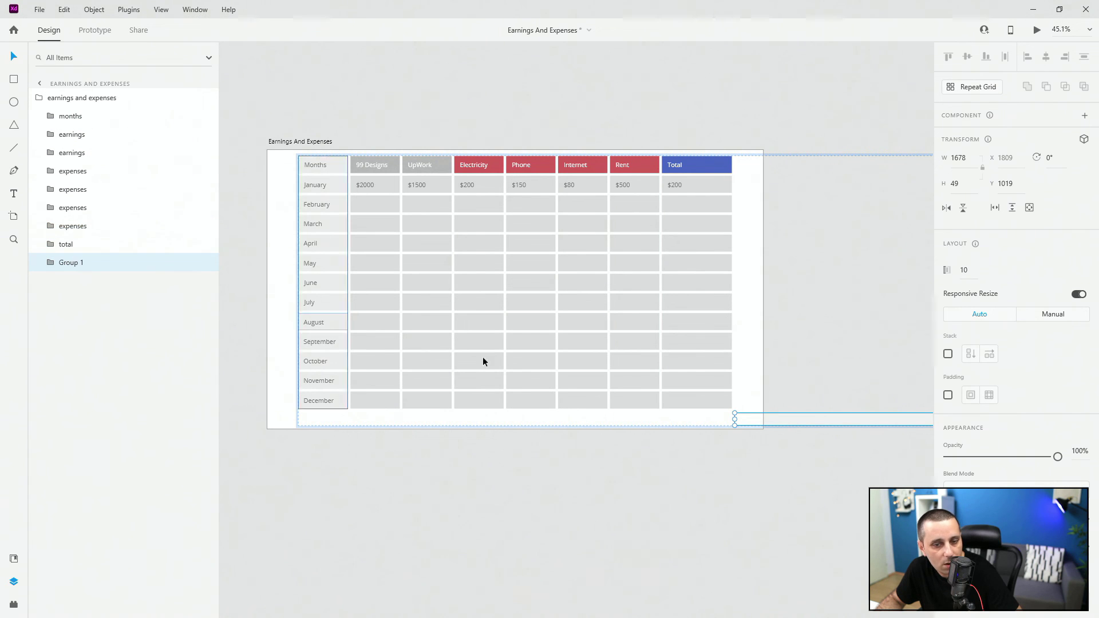
left_click_drag(757, 415, 434, 415)
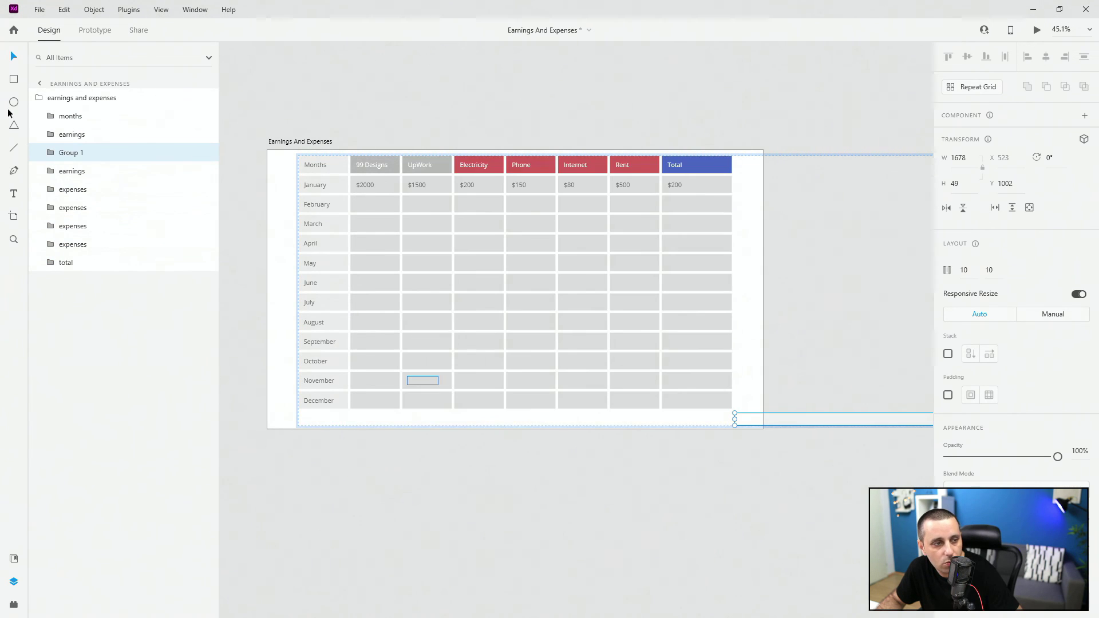
right_click(77, 155)
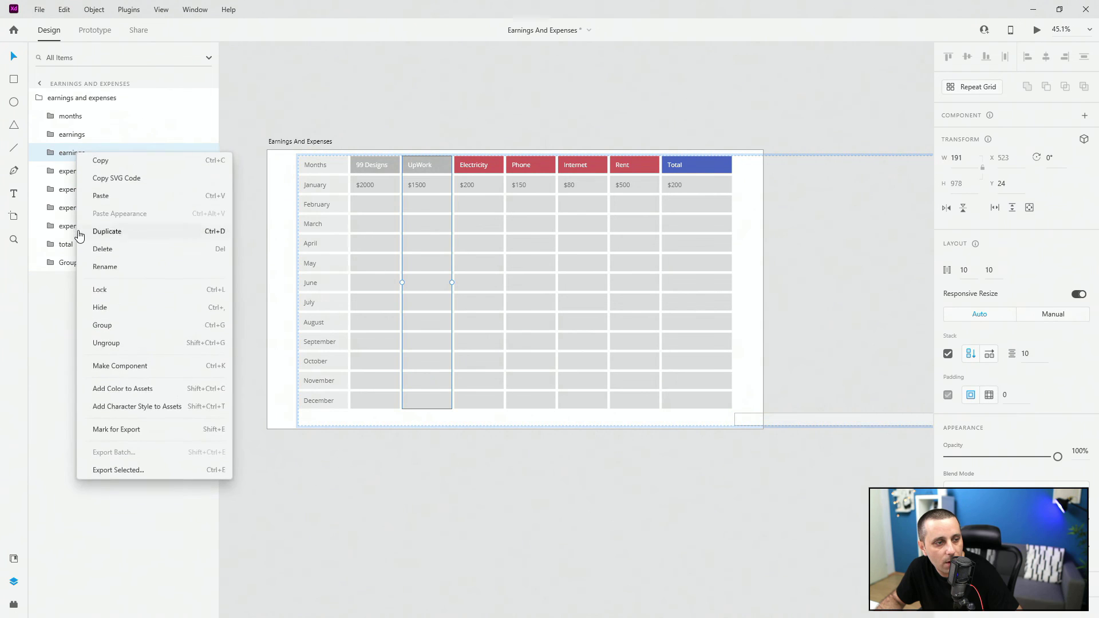
key("Escape")
Ungroup the total rectangle's wrapper group and move the rectangle out of the earnings and expenses stack.
left_click(72, 264)
key("ctrl+shift+g")
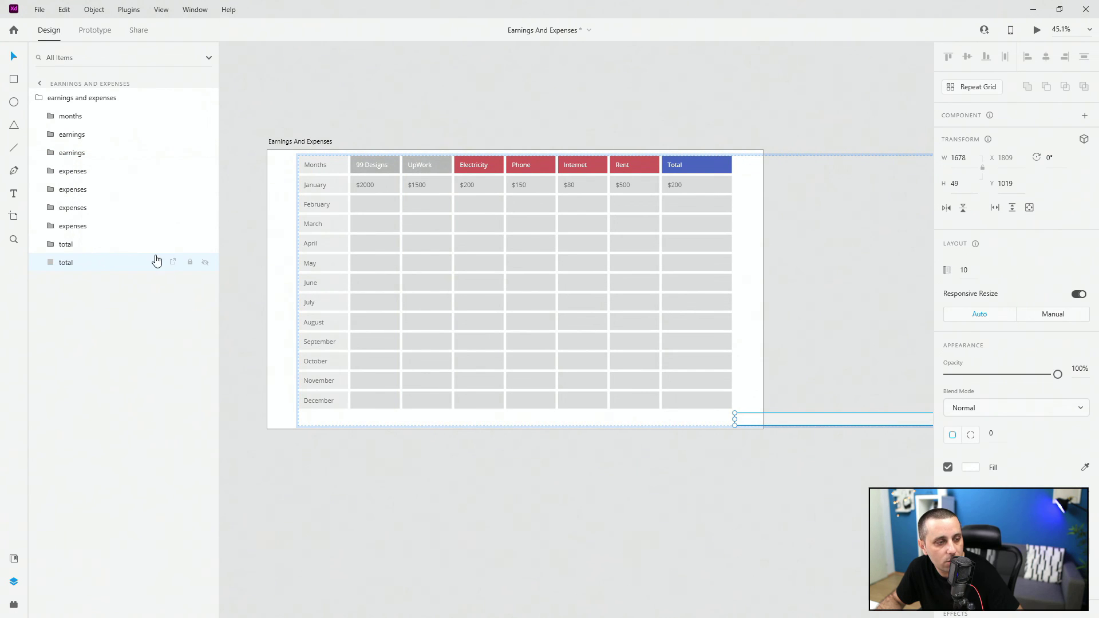
left_click_drag(74, 258, 106, 94)
key("ctrl+z")
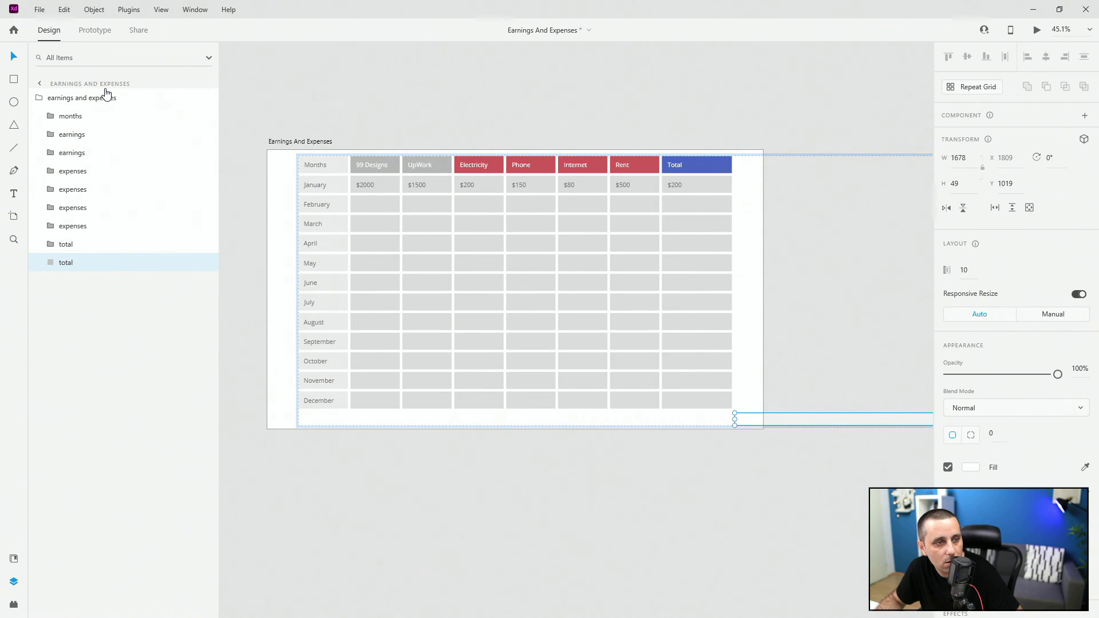
key("ctrl+shift+z")
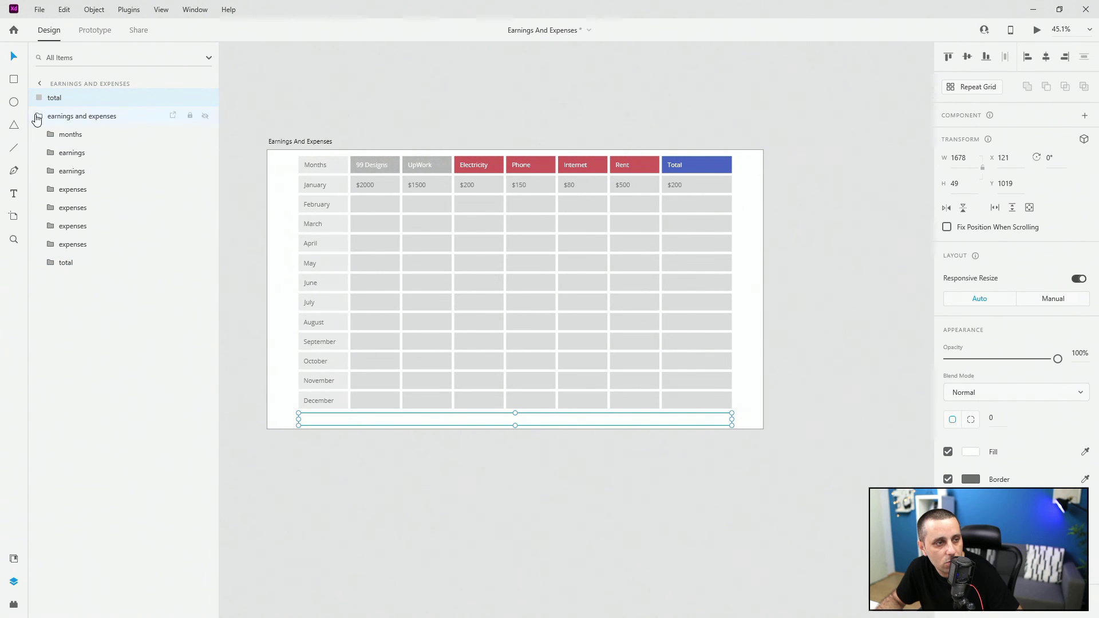
Reorder the total rectangle below the collapsed earnings and expenses group, and group the two layers together.
left_click(31, 117)
left_click(67, 101)
left_click_drag(66, 102, 70, 139)
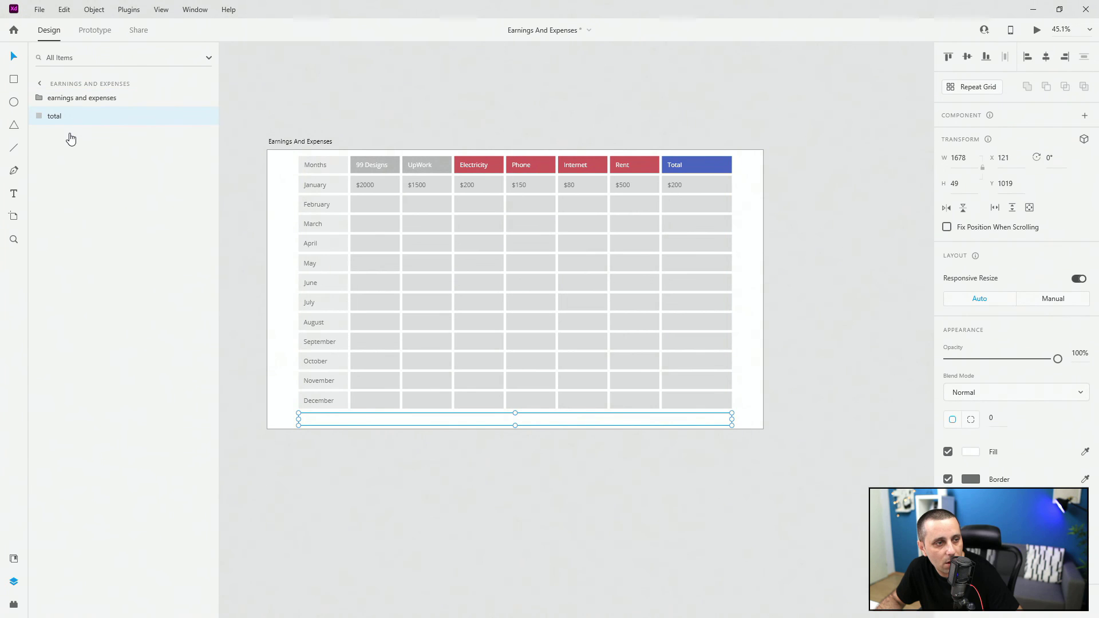
left_click(75, 98, "shift")
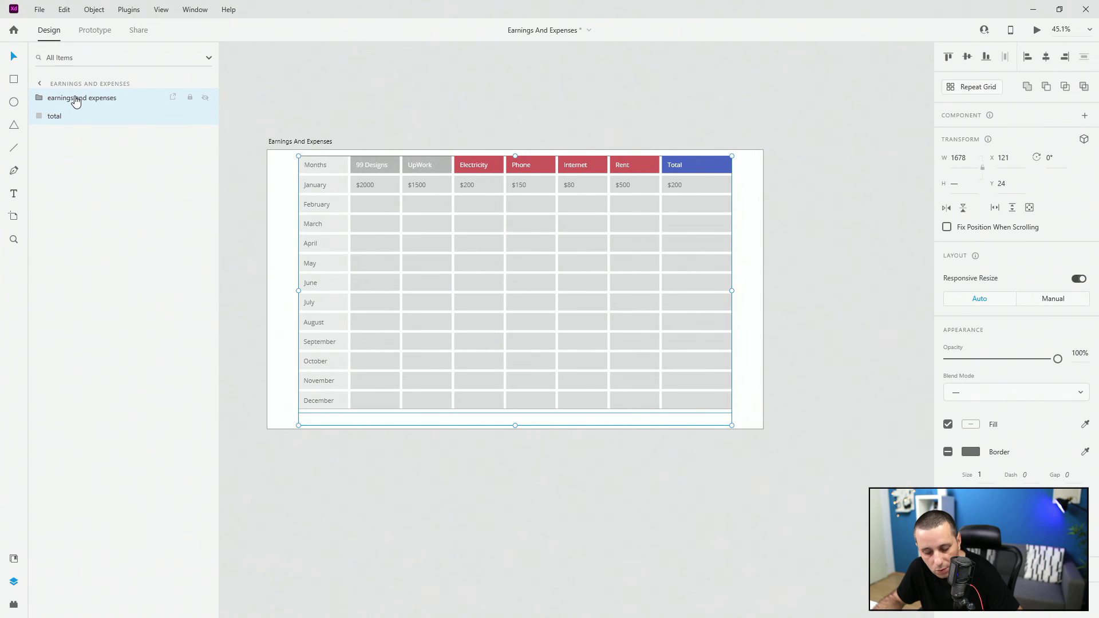
key("ctrl+g")
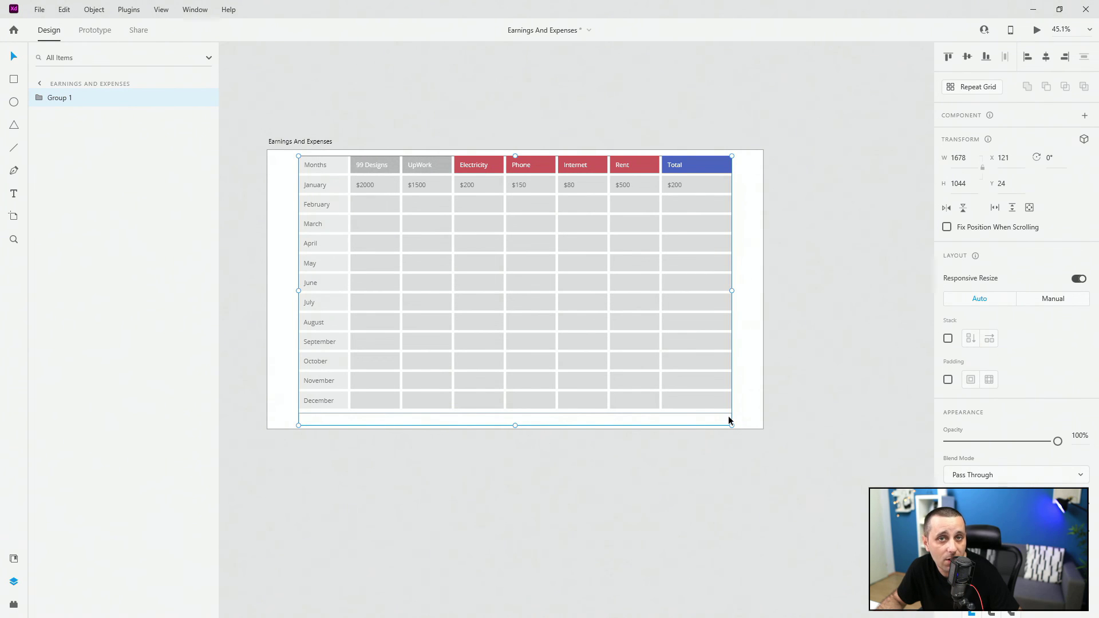
left_click(40, 99)
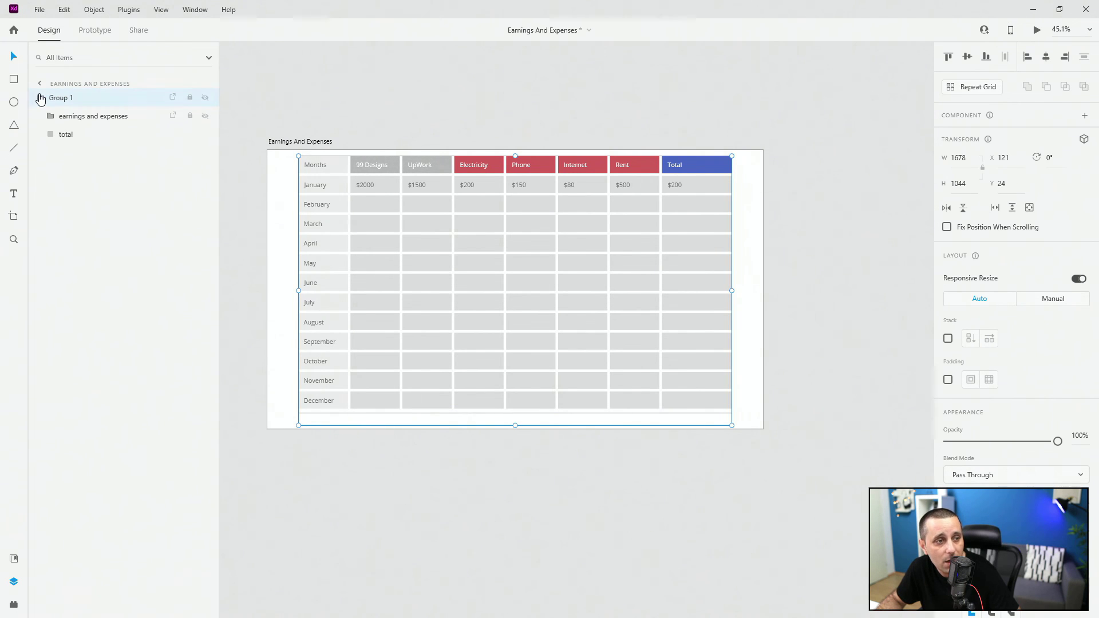
left_click(78, 138)
double_click(63, 136)
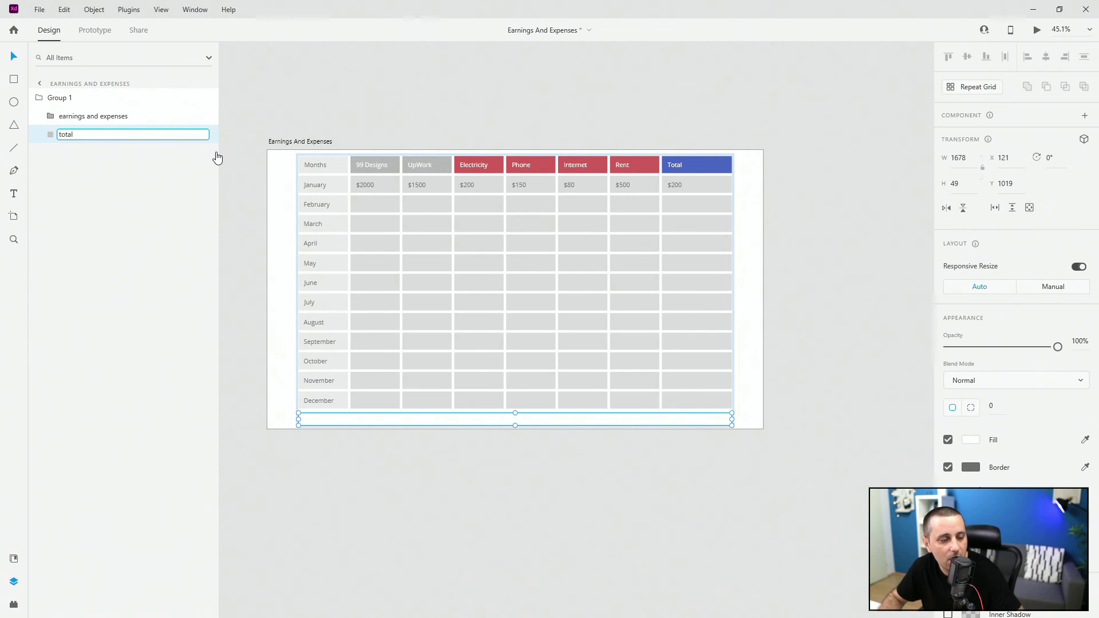
left_click(67, 99)
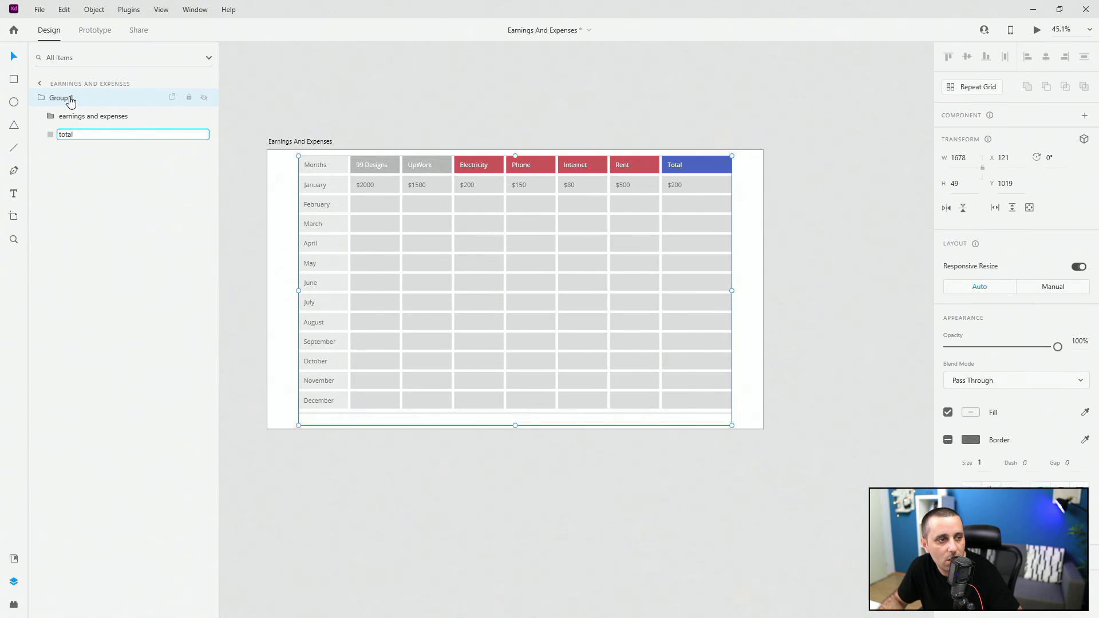
left_click(350, 99)
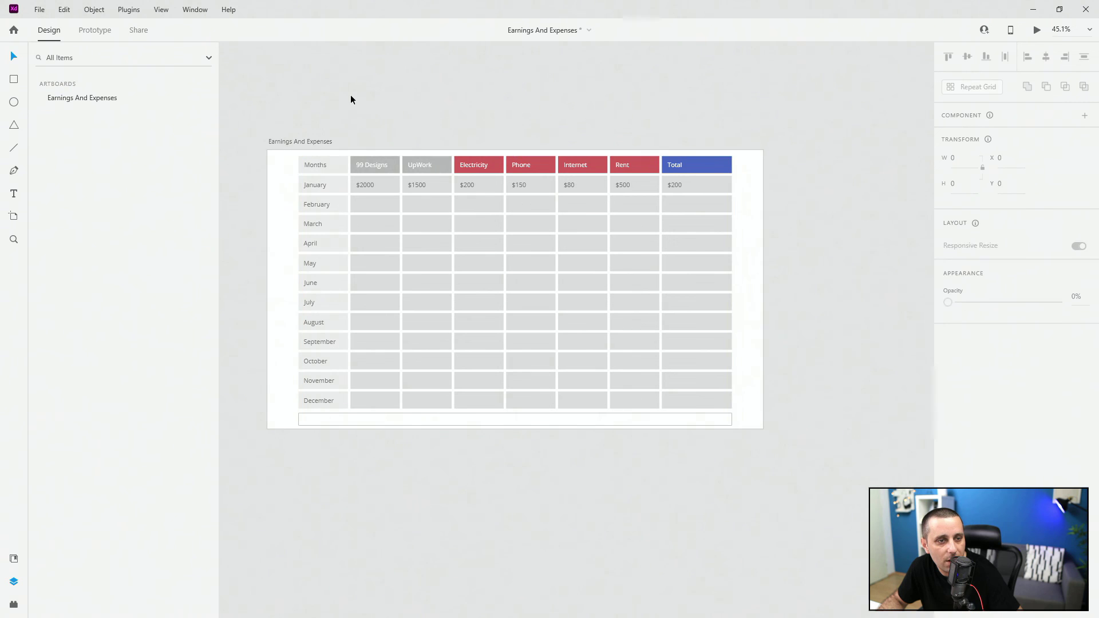